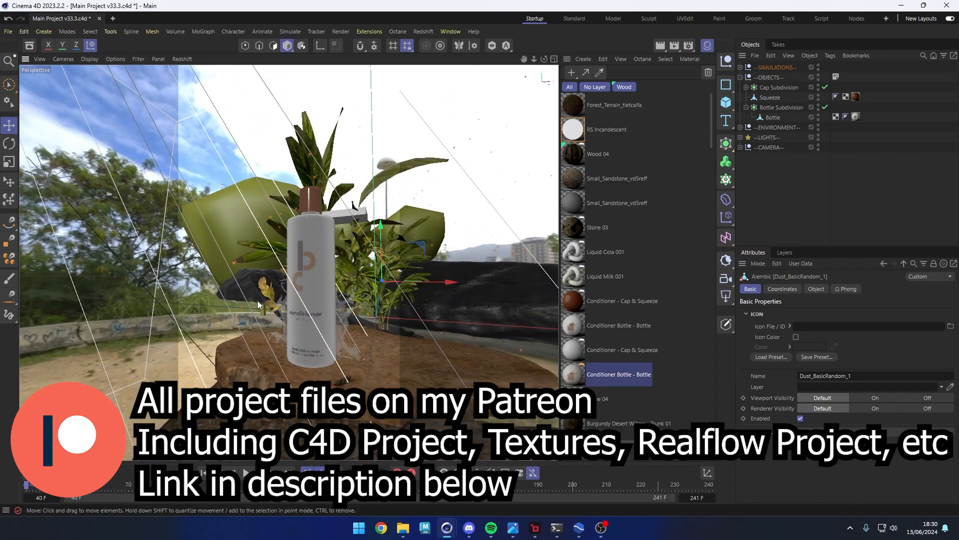
# - Deselect the Dust_BasicRandom_1 object and select the conditioner bottle standing on the rock
pyautogui.click(212, 159)
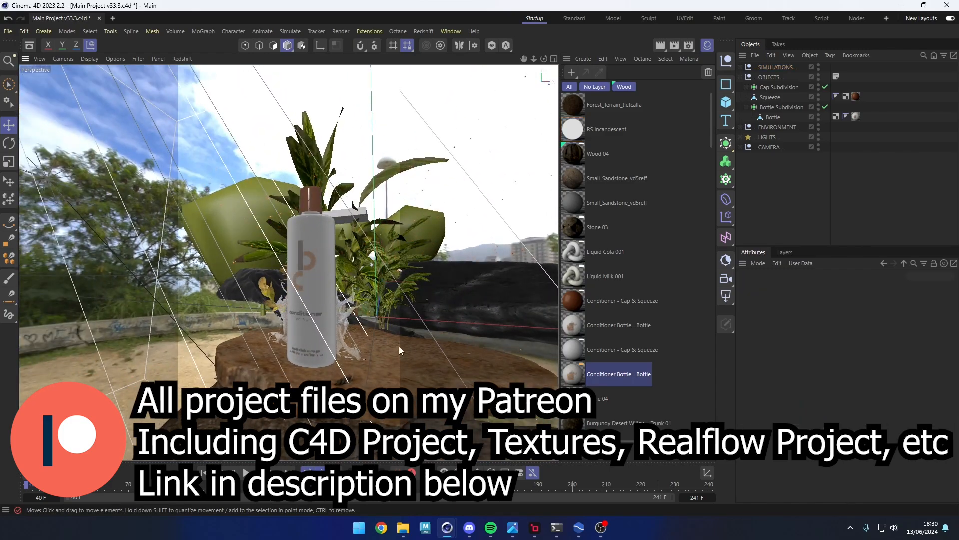
pyautogui.keyDown('alt'); pyautogui.moveTo(321, 327); pyautogui.dragTo(306, 324, button='middle'); pyautogui.keyUp('alt')
pyautogui.moveTo(305, 324)
pyautogui.keyDown('alt'); pyautogui.mouseDown()
pyautogui.moveTo(316, 325)
pyautogui.moveTo(298, 319)
pyautogui.mouseUp(); pyautogui.keyUp('alt')
pyautogui.keyDown('alt'); pyautogui.moveTo(297, 318); pyautogui.dragTo(259, 277, button='right'); pyautogui.keyUp('alt')
pyautogui.click(260, 277)
pyautogui.keyDown('alt'); pyautogui.moveTo(260, 277); pyautogui.dragTo(246, 307); pyautogui.keyUp('alt')
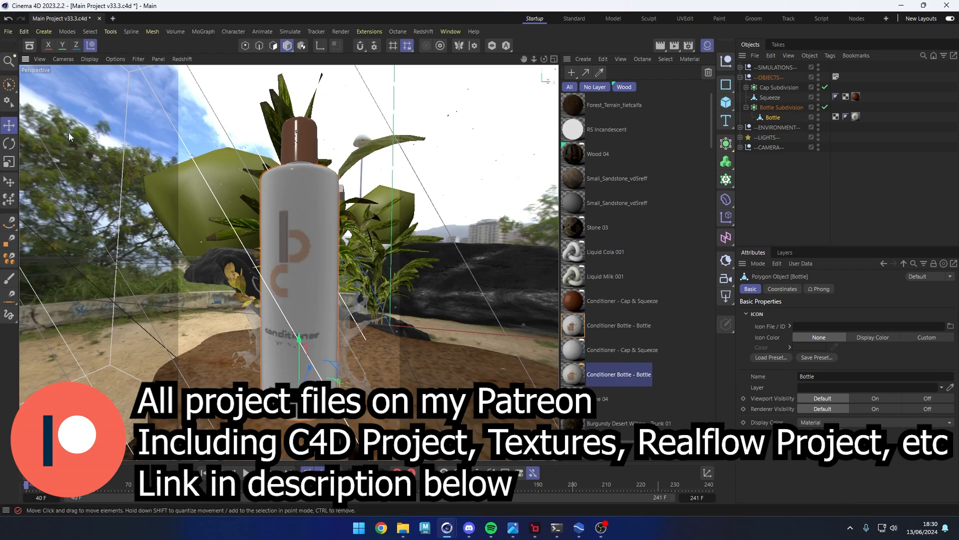
# - Open the Asset Browser, enlarge its previews and add the Bottle - Shampoo model from the Packaging models to the scene
pyautogui.click(29, 45)
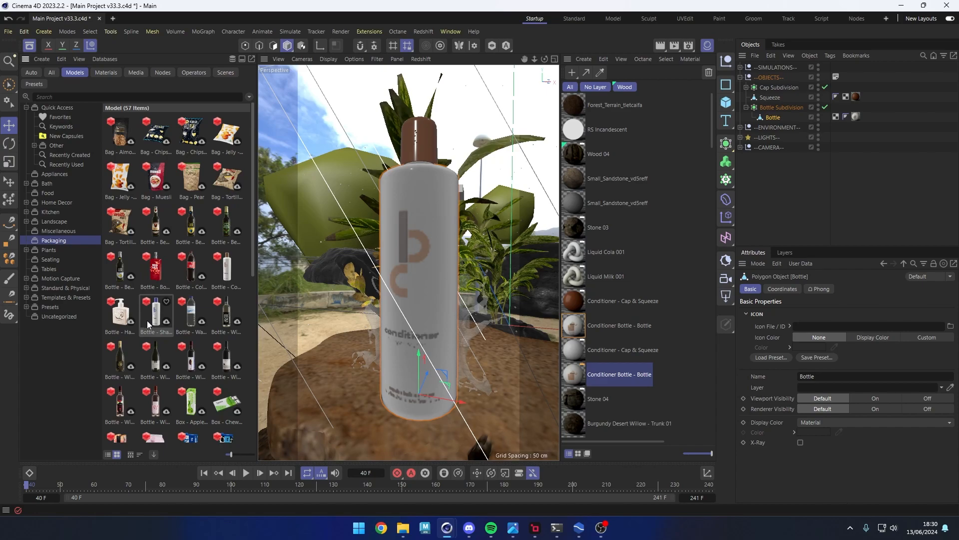
pyautogui.moveTo(229, 454); pyautogui.dragTo(244, 454)
pyautogui.scroll(-10, 191, 355)
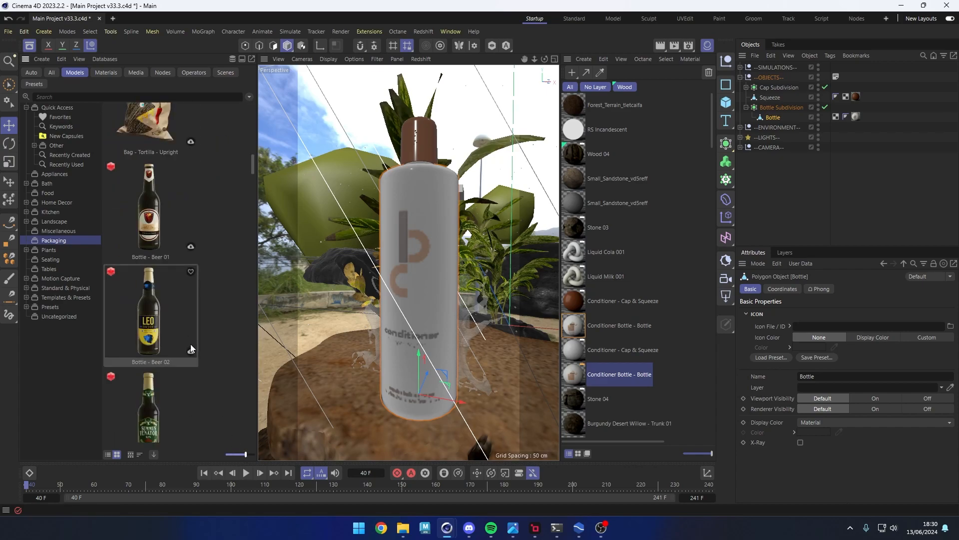
pyautogui.moveTo(155, 279); pyautogui.dragTo(424, 327)
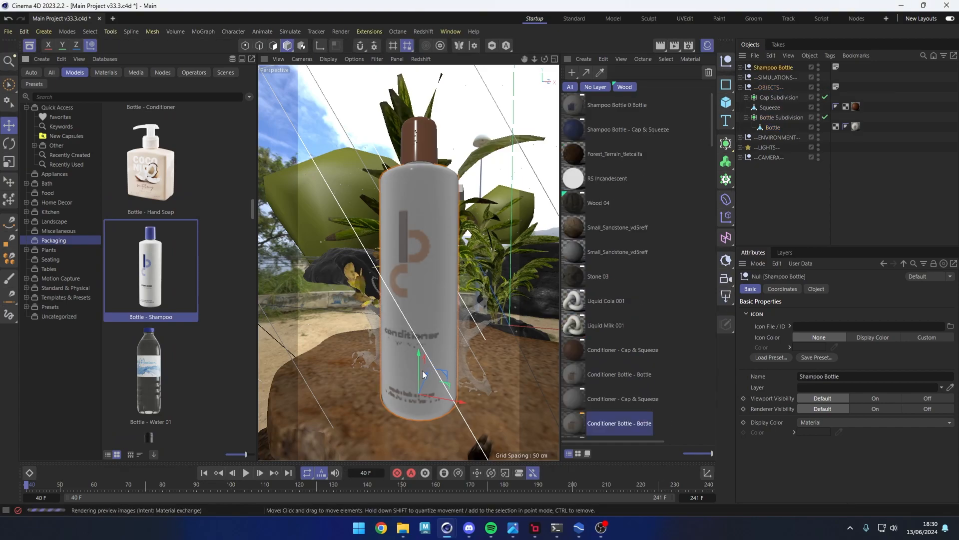
# - Start the Redshift render in the viewport and examine the shampoo and conditioner bottles up close
pyautogui.scroll(-5, 478, 264)
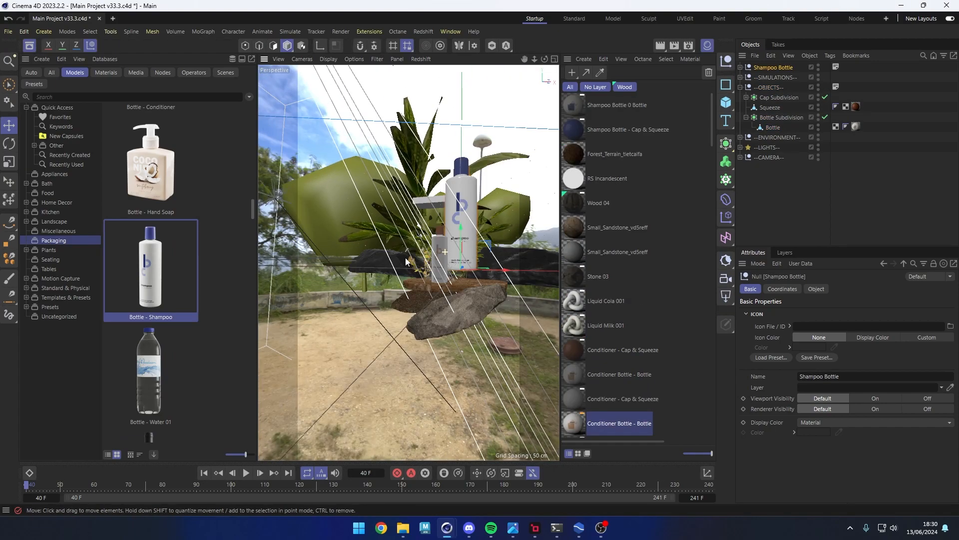
pyautogui.scroll(6, 474, 274)
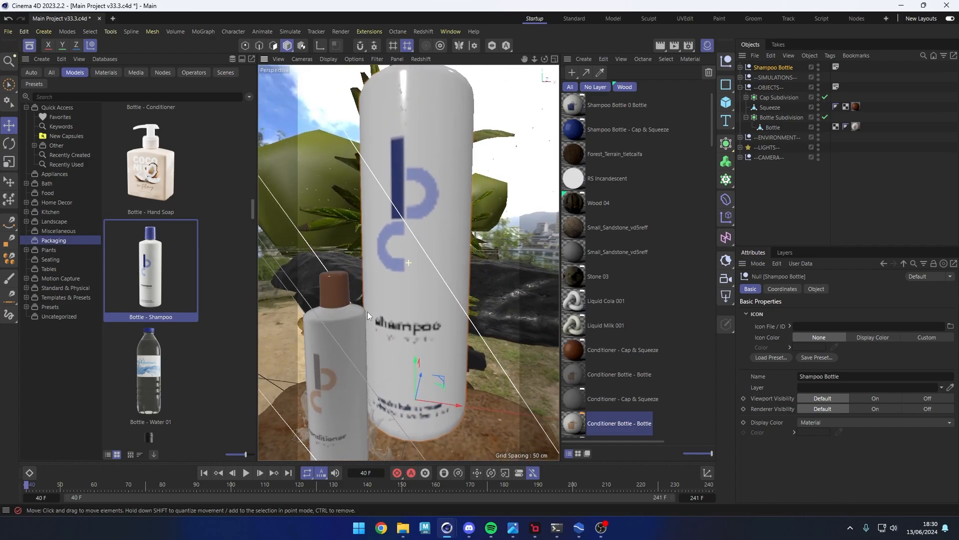
pyautogui.scroll(-5, 367, 309)
pyautogui.scroll(-1, 167, 344)
pyautogui.scroll(2, 167, 344)
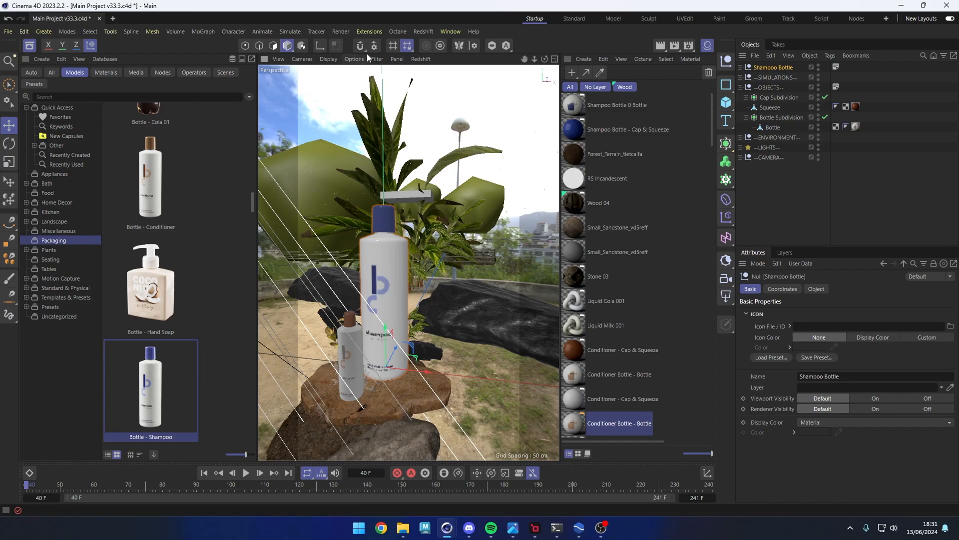
pyautogui.click(421, 59)
pyautogui.click(432, 78)
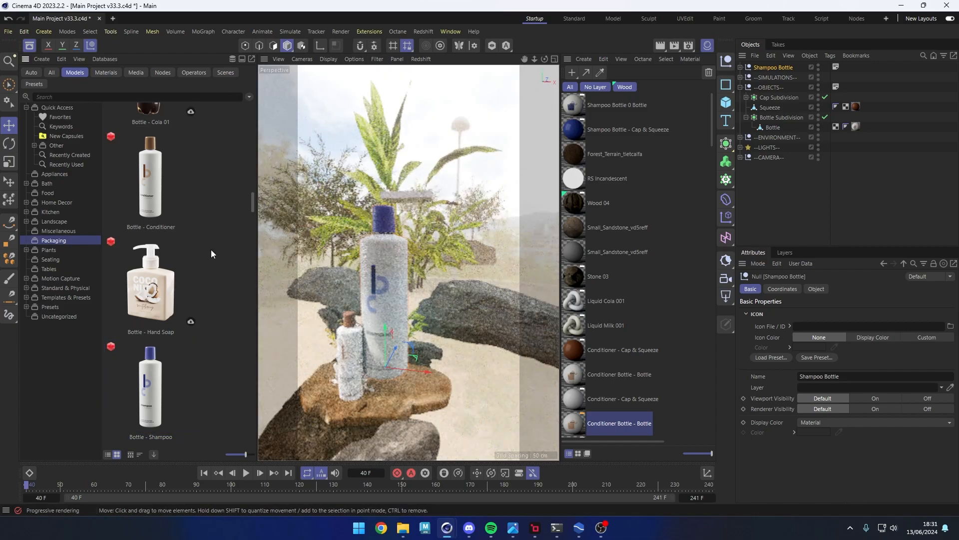
pyautogui.keyDown('alt'); pyautogui.moveTo(382, 319); pyautogui.dragTo(404, 320, button='right'); pyautogui.keyUp('alt')
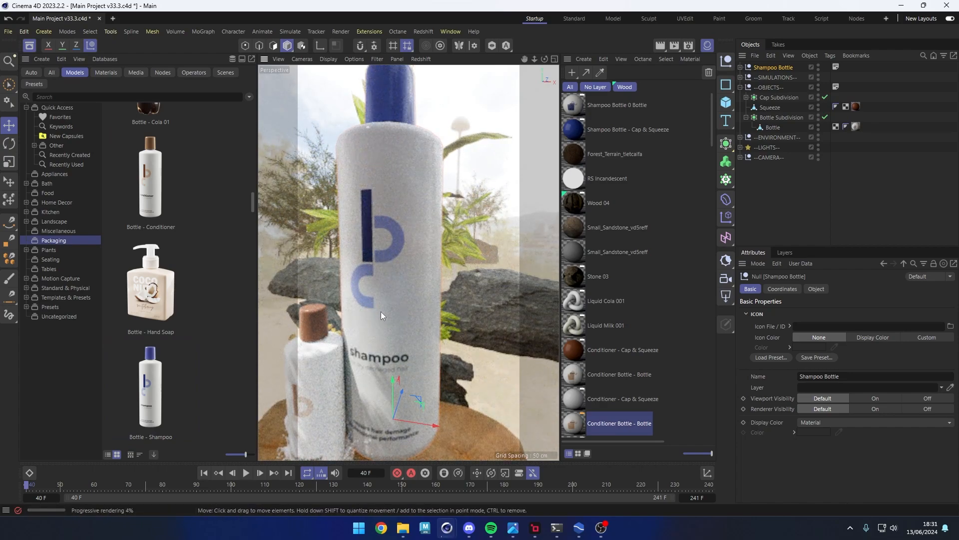
pyautogui.keyDown('alt'); pyautogui.moveTo(367, 326); pyautogui.dragTo(373, 309); pyautogui.keyUp('alt')
pyautogui.keyDown('alt'); pyautogui.moveTo(368, 349); pyautogui.dragTo(431, 273, button='middle'); pyautogui.keyUp('alt')
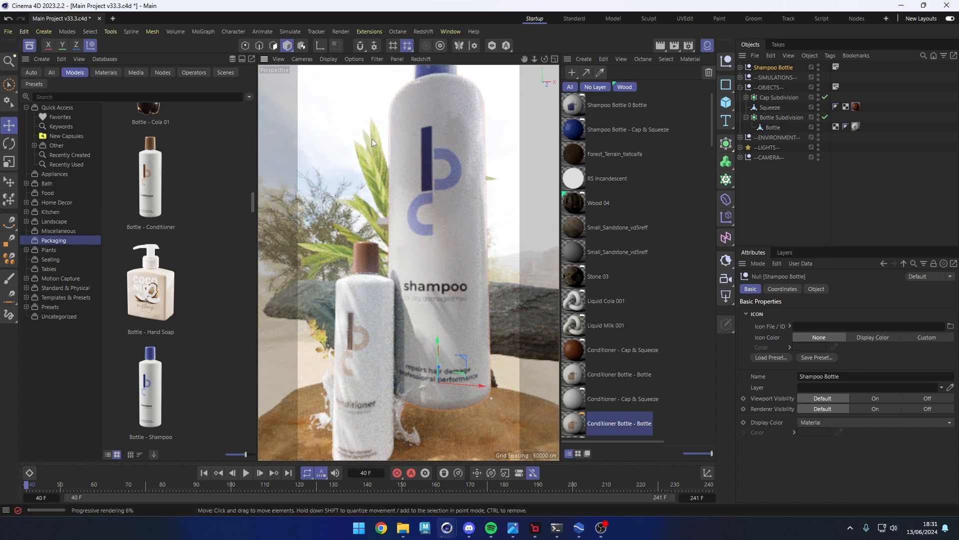
pyautogui.click(416, 61)
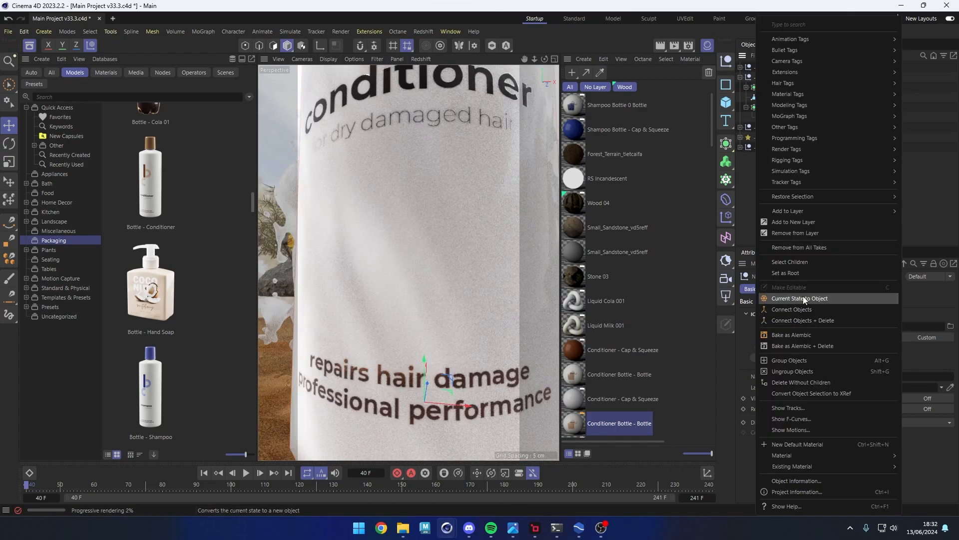
# - Select all children of the --OBJECTS-- null and isolate them in the viewport with solo mode
pyautogui.click(807, 262)
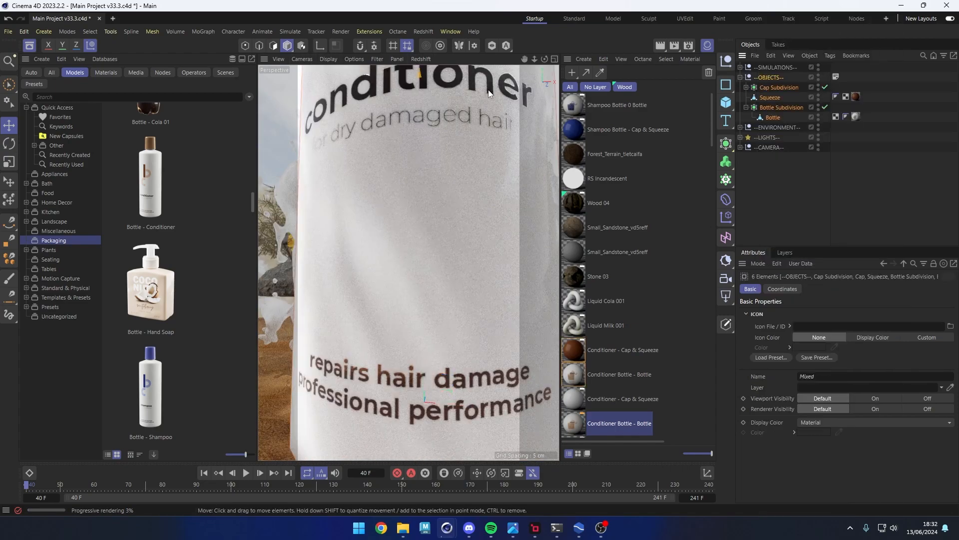
pyautogui.click(493, 45)
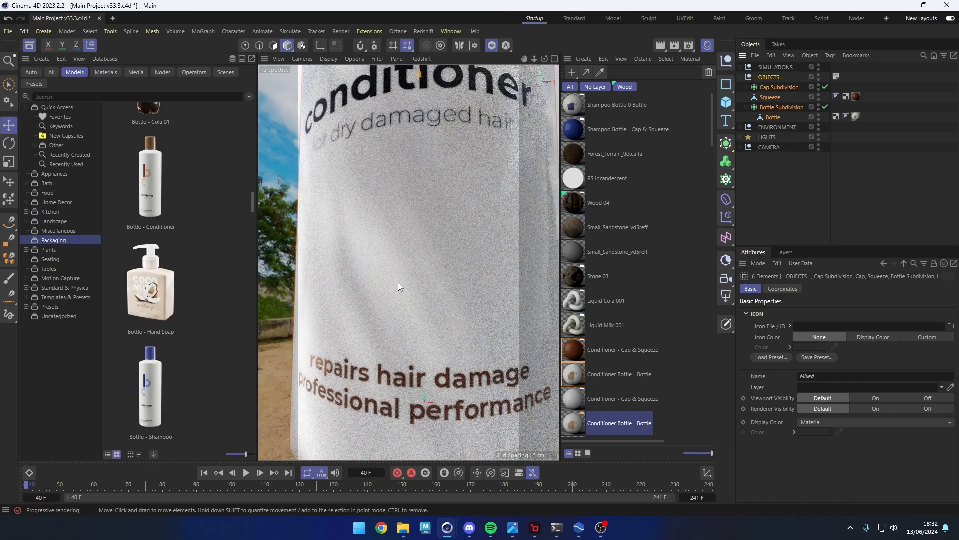
pyautogui.scroll(-4, 378, 284)
pyautogui.scroll(1, 381, 284)
pyautogui.keyDown('alt'); pyautogui.moveTo(388, 268); pyautogui.dragTo(380, 305, button='middle'); pyautogui.keyUp('alt')
pyautogui.keyDown('alt'); pyautogui.moveTo(378, 304); pyautogui.dragTo(313, 268); pyautogui.keyUp('alt')
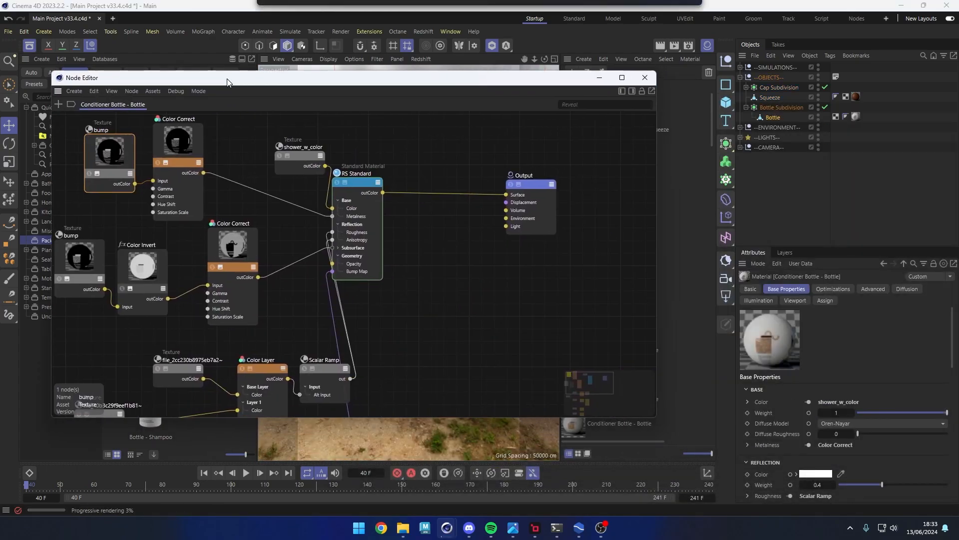
# - Locate the image file of the shower_w_color texture node on disk and view color.png enlarged
pyautogui.moveTo(227, 82); pyautogui.dragTo(254, 106)
pyautogui.scroll(-3, 320, 216)
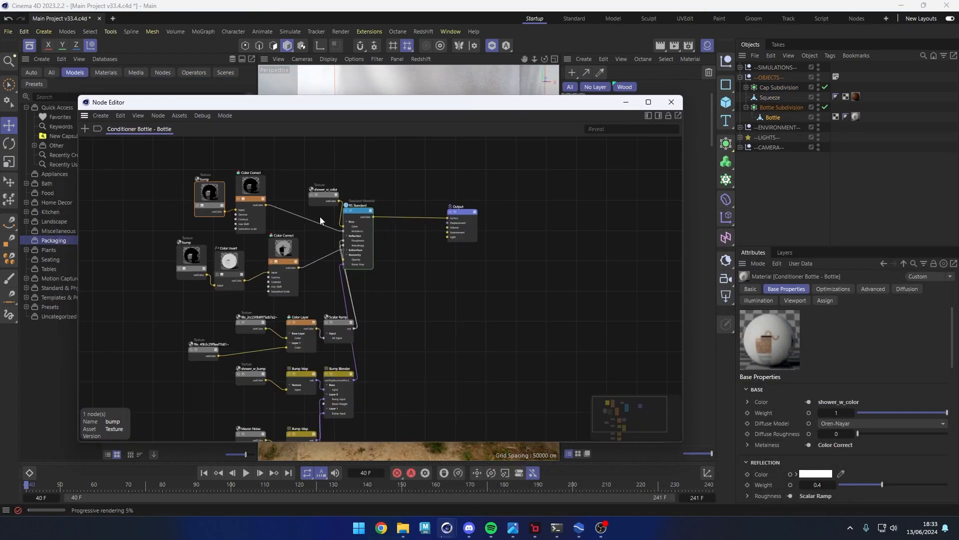
pyautogui.moveTo(324, 97); pyautogui.dragTo(342, 99)
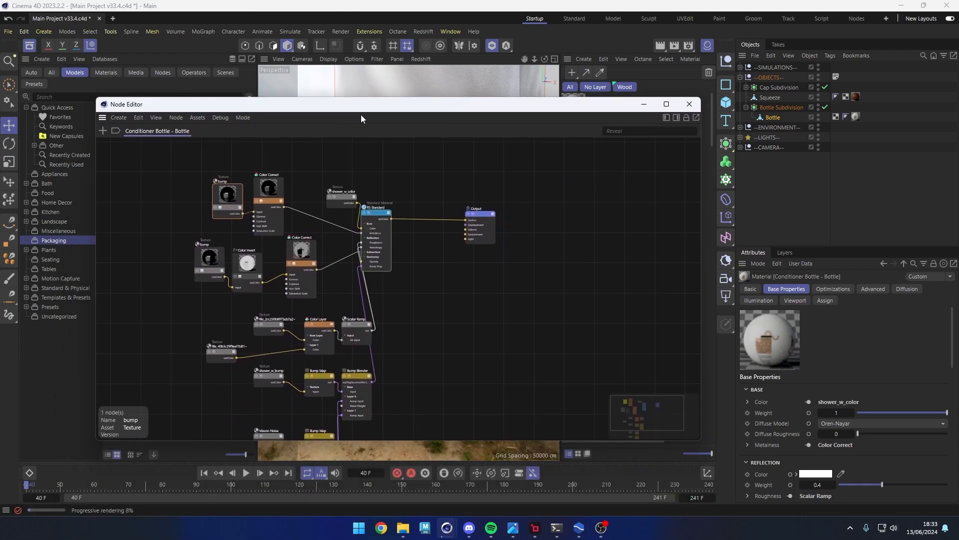
pyautogui.moveTo(351, 198); pyautogui.dragTo(329, 191)
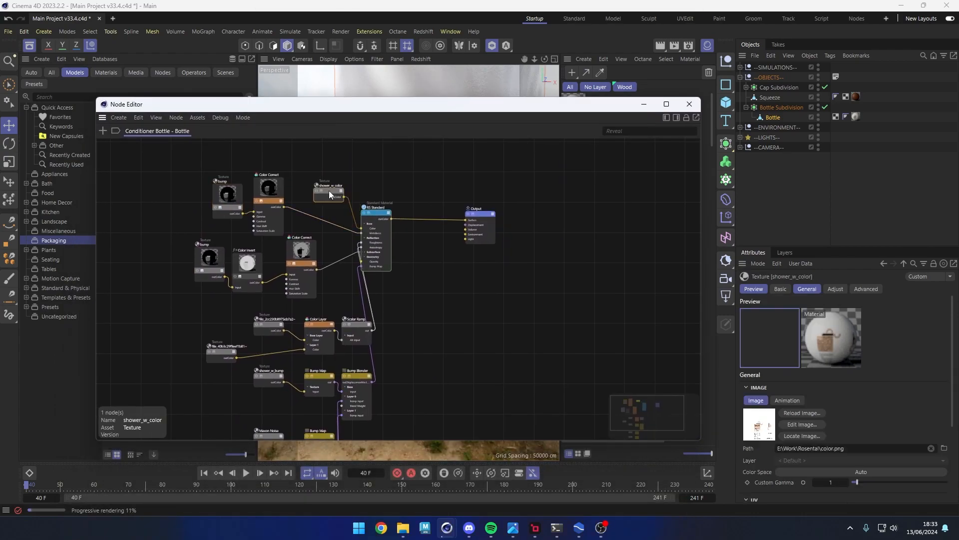
pyautogui.click(798, 433)
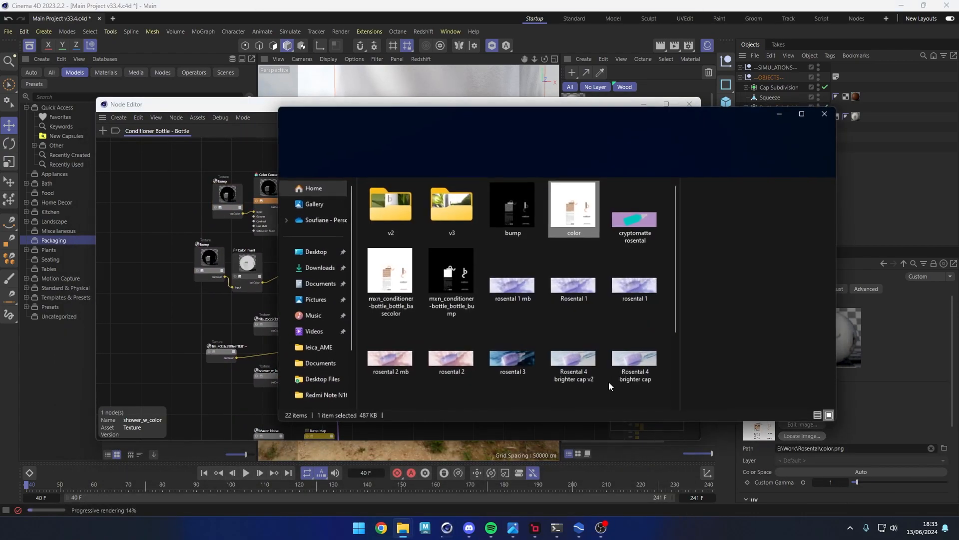
pyautogui.doubleClick(579, 221)
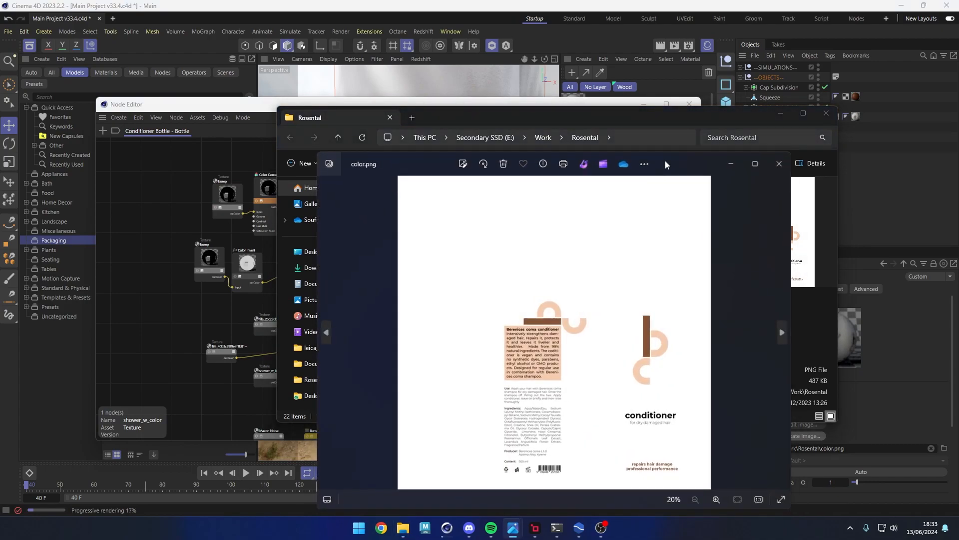
pyautogui.doubleClick(664, 160)
pyautogui.click(952, 20)
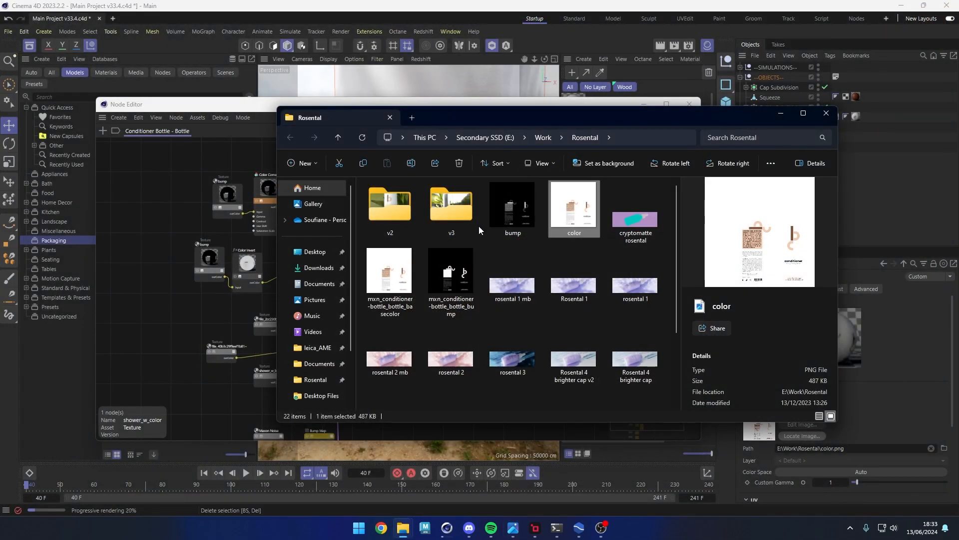
# - Open bump.png from the Rosental folder, examine the brightness of its logo, text and background, and return to the bottle material's node graph
pyautogui.moveTo(759, 118); pyautogui.dragTo(555, 109)
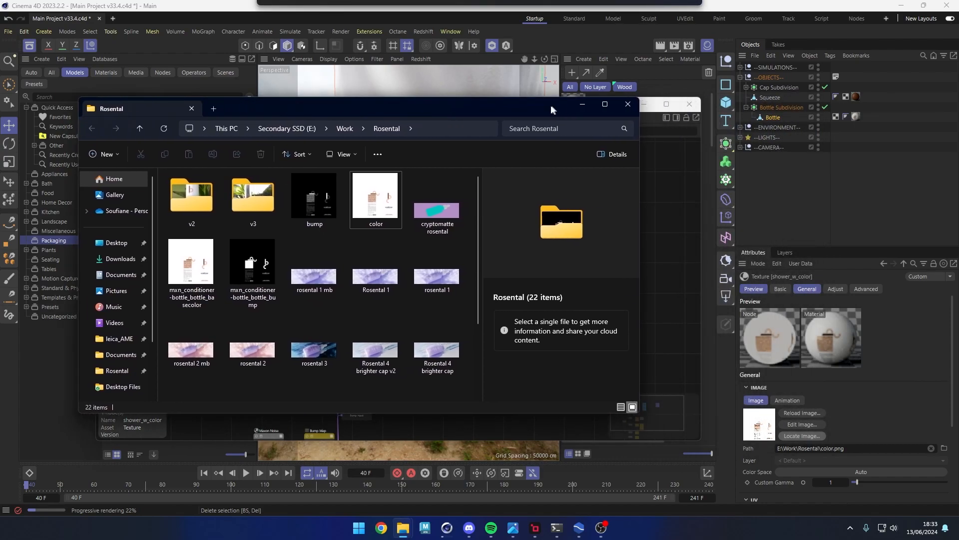
pyautogui.click(300, 180)
pyautogui.doubleClick(300, 178)
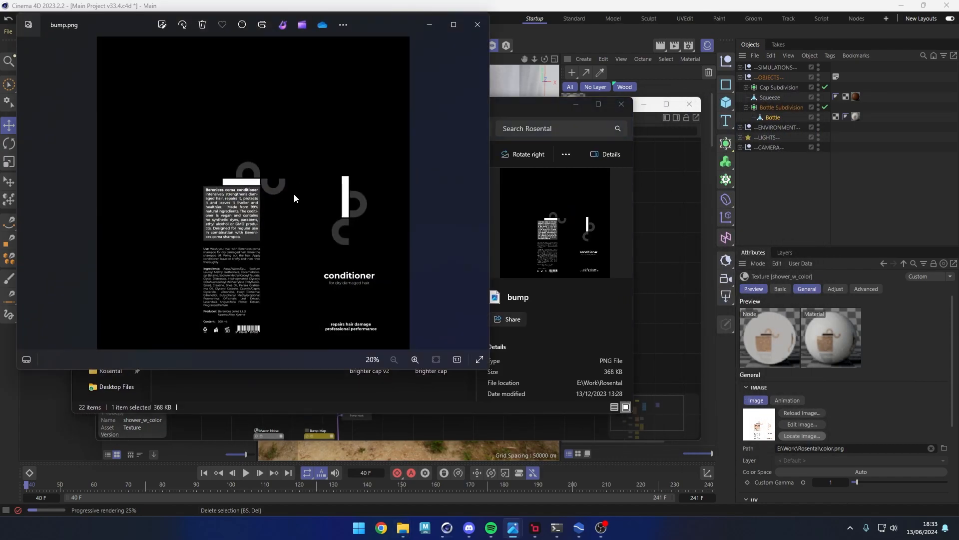
pyautogui.doubleClick(385, 27)
pyautogui.scroll(3, 547, 284)
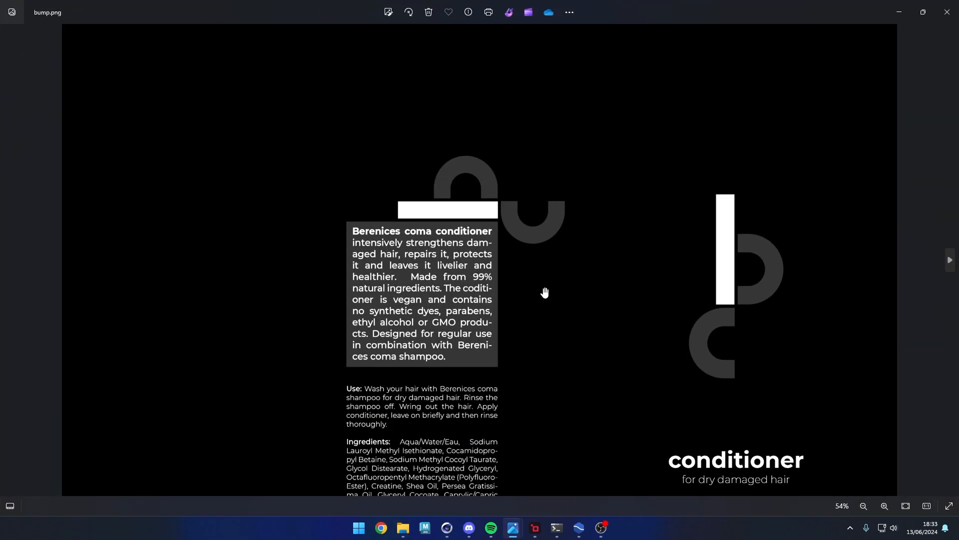
pyautogui.scroll(-3, 530, 330)
pyautogui.scroll(3, 585, 358)
pyautogui.moveTo(584, 357); pyautogui.dragTo(601, 189)
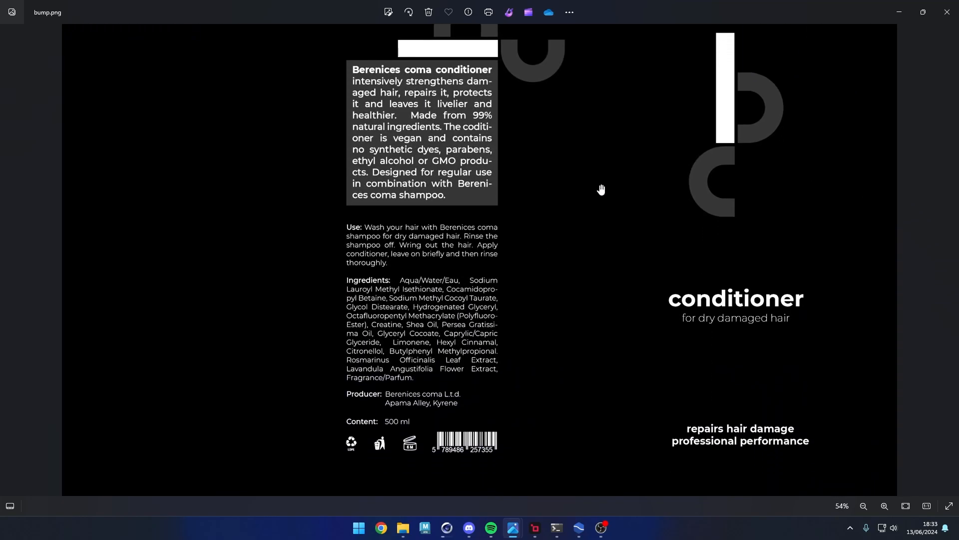
pyautogui.scroll(3, 745, 358)
pyautogui.scroll(-4, 505, 290)
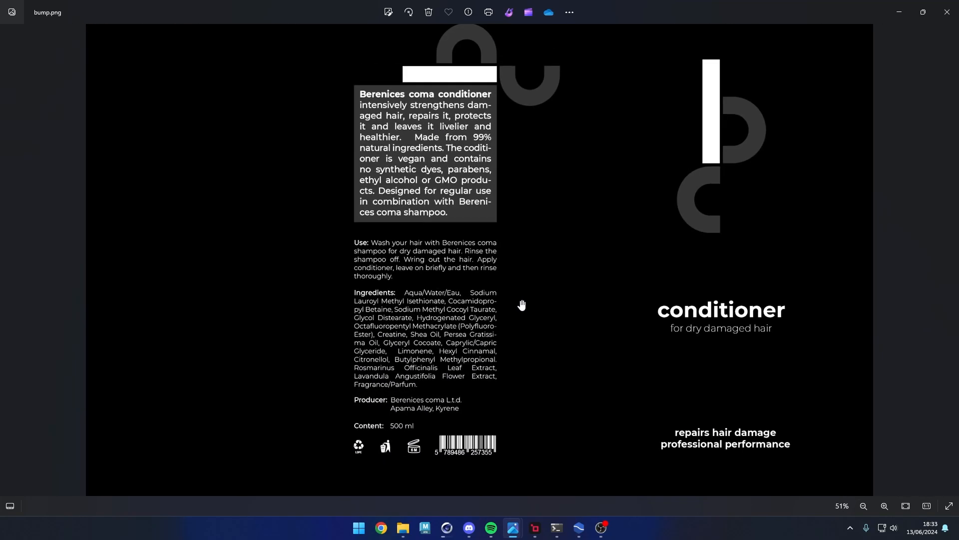
pyautogui.scroll(-3, 536, 308)
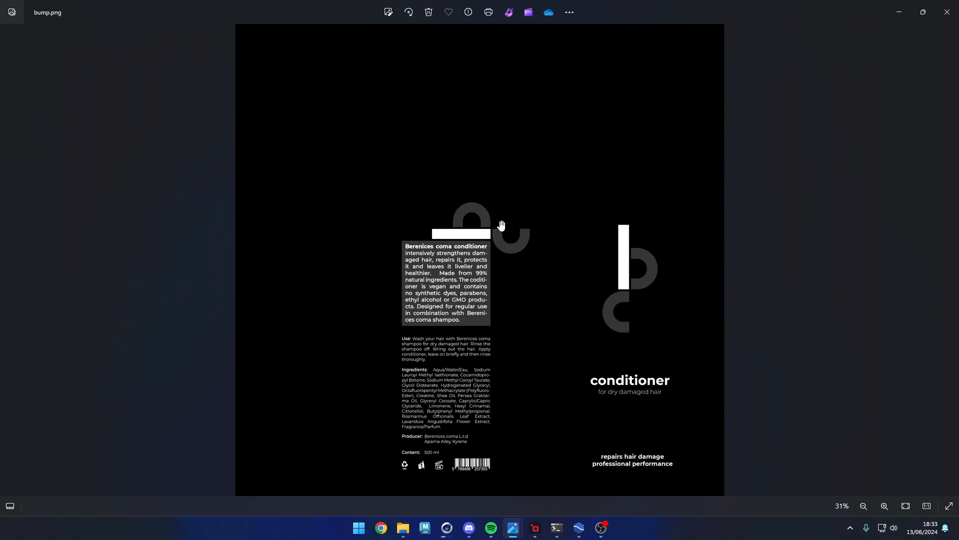
pyautogui.scroll(5, 623, 391)
pyautogui.scroll(-3, 530, 321)
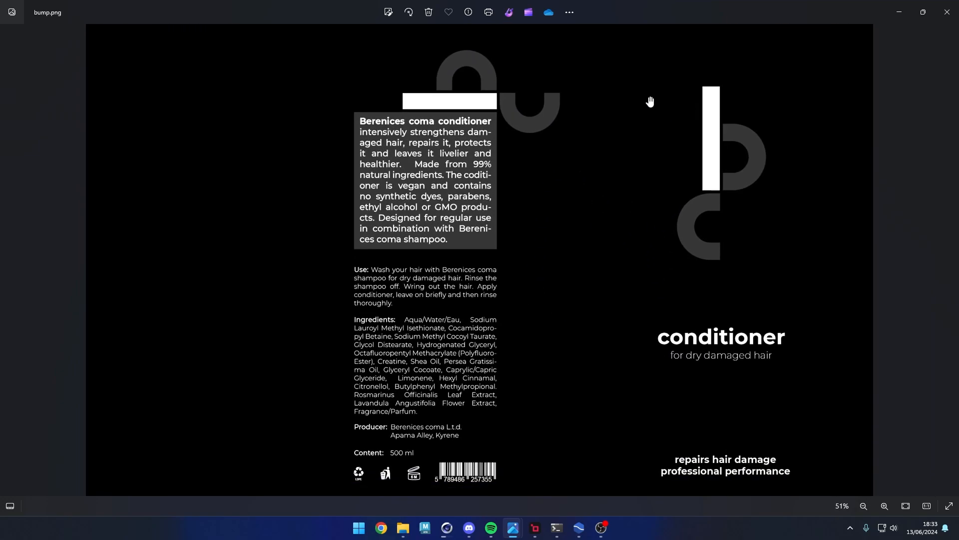
pyautogui.click(947, 12)
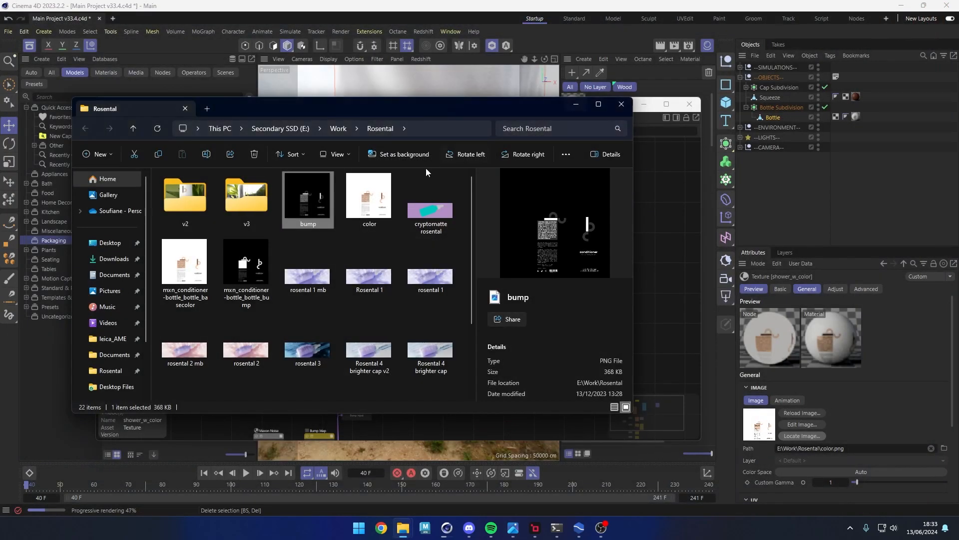
pyautogui.click(574, 107)
pyautogui.click(447, 341)
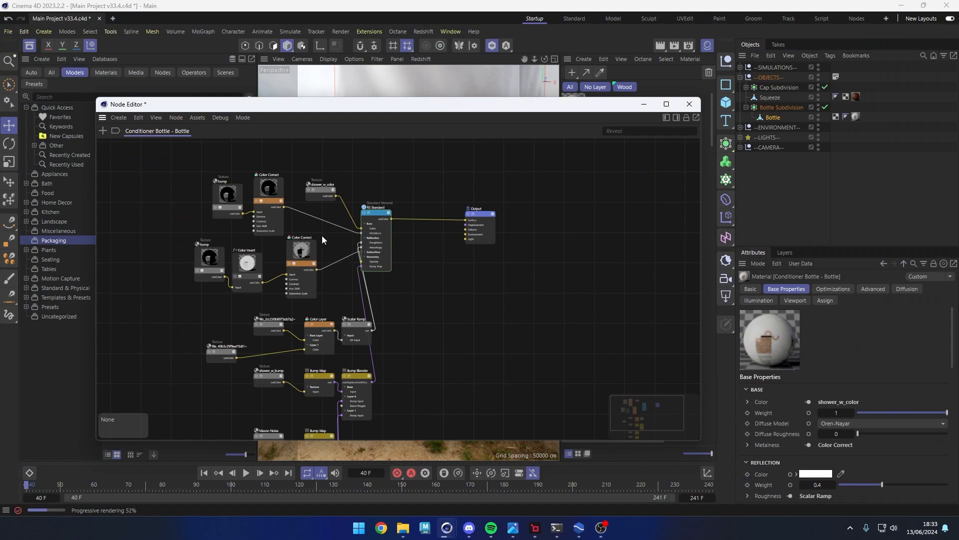
# - Inspect the bump texture node and the RS Standard node of the bottle material, and examine the isolated bottle in the viewport
pyautogui.click(201, 192)
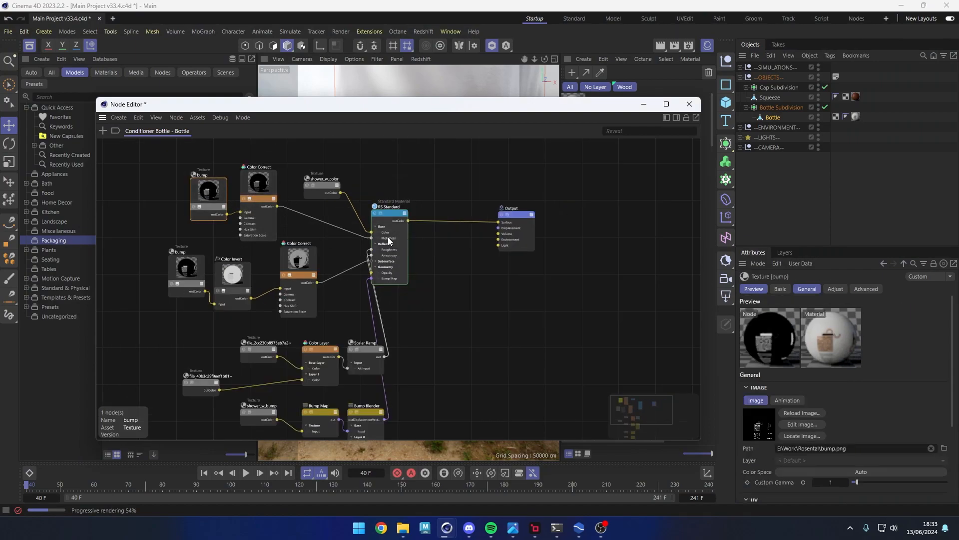
pyautogui.moveTo(388, 212); pyautogui.dragTo(399, 213)
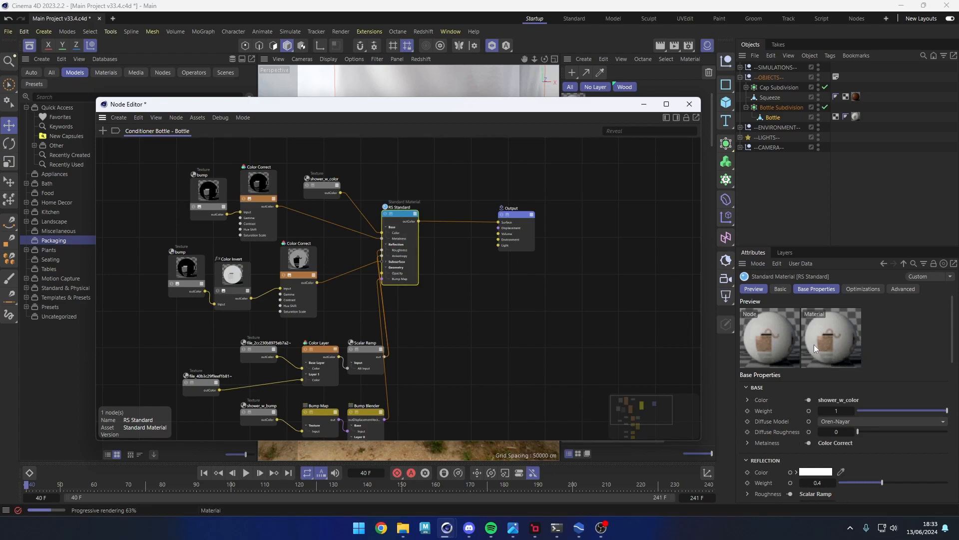
pyautogui.moveTo(570, 105); pyautogui.dragTo(556, 356)
pyautogui.keyDown('alt'); pyautogui.moveTo(396, 267); pyautogui.dragTo(421, 220); pyautogui.keyUp('alt')
pyautogui.moveTo(469, 357); pyautogui.dragTo(446, 119)
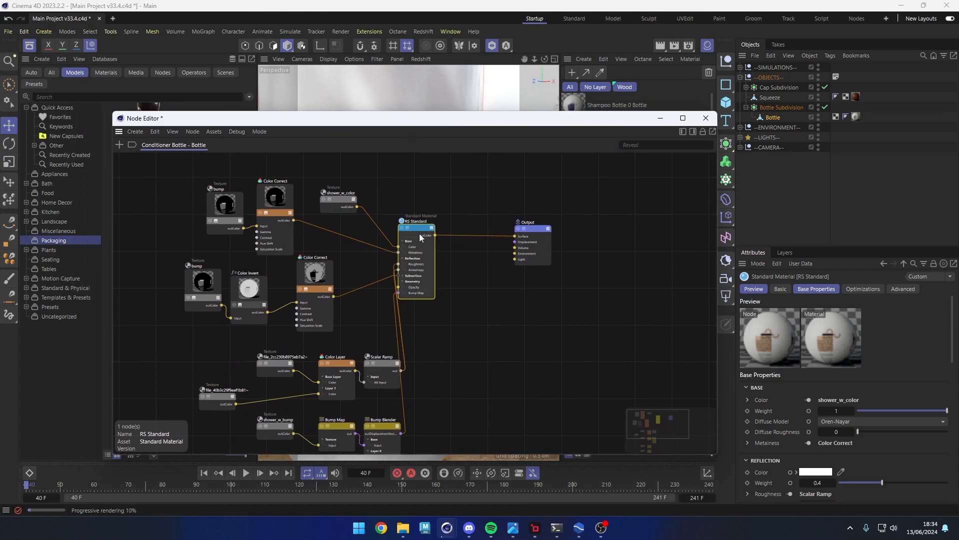
# - Space out the node graph by moving RS Standard away from its inputs and lining up the two file textures before the Color Layer
pyautogui.moveTo(418, 233); pyautogui.dragTo(447, 247)
pyautogui.scroll(2, 447, 245)
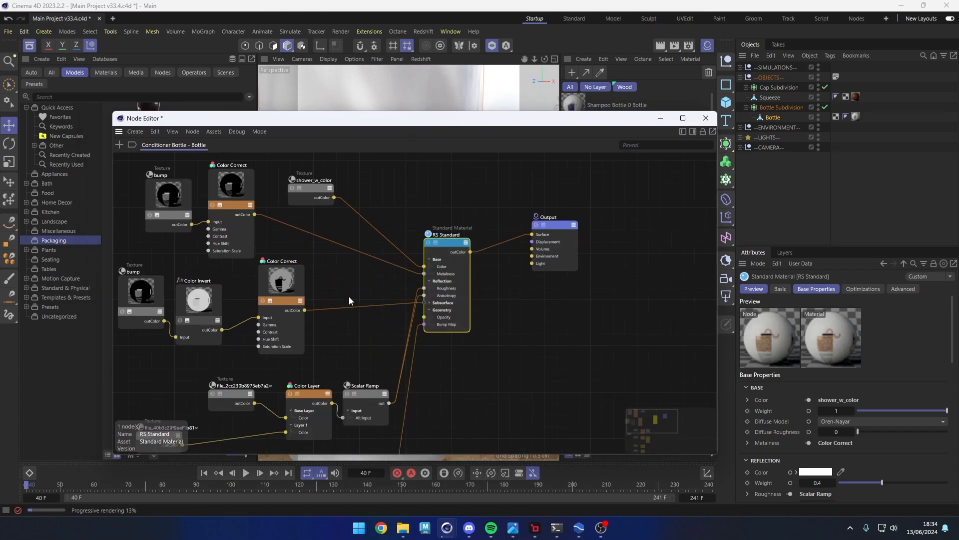
pyautogui.scroll(-2, 364, 334)
pyautogui.scroll(4, 269, 428)
pyautogui.moveTo(274, 338); pyautogui.dragTo(235, 338)
pyautogui.moveTo(172, 394); pyautogui.dragTo(201, 386)
pyautogui.moveTo(226, 336); pyautogui.dragTo(199, 342)
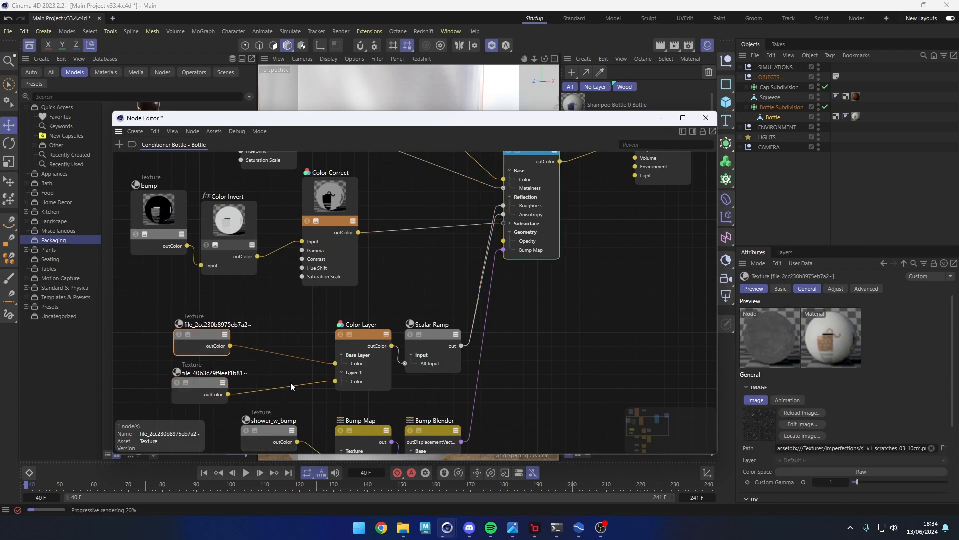
# - Move the Scalar Ramp and Color Layer nodes closer to the two file textures that feed them
pyautogui.moveTo(439, 338); pyautogui.dragTo(410, 328)
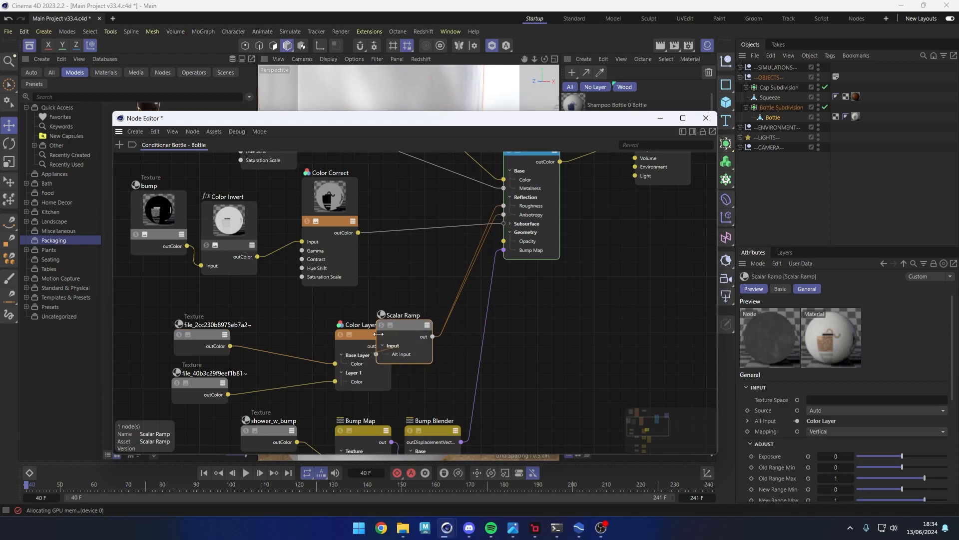
pyautogui.moveTo(353, 341); pyautogui.dragTo(308, 338)
pyautogui.click(394, 305)
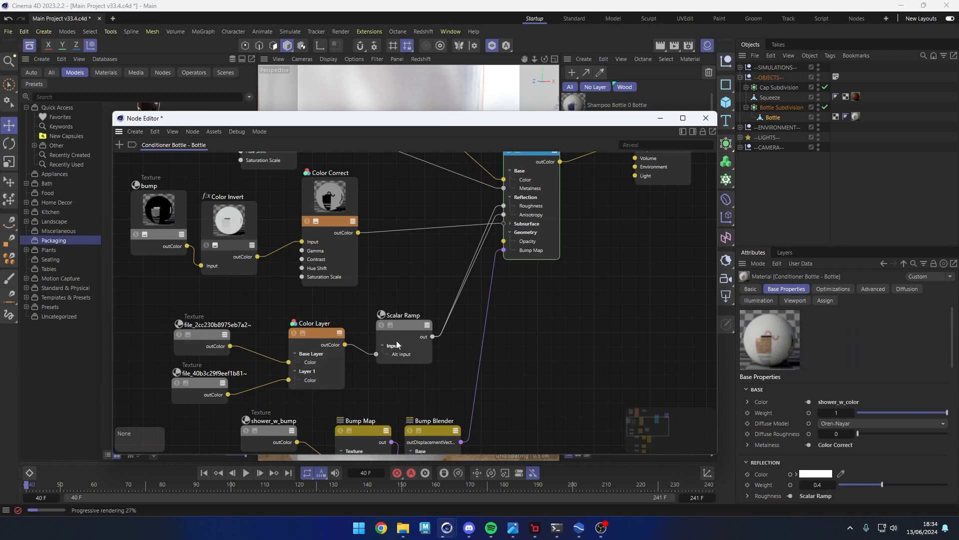
# - Inspect the scratches and fingerprints texture nodes, the Color Layer and the Scalar Ramp with its ramp curve
pyautogui.click(203, 342)
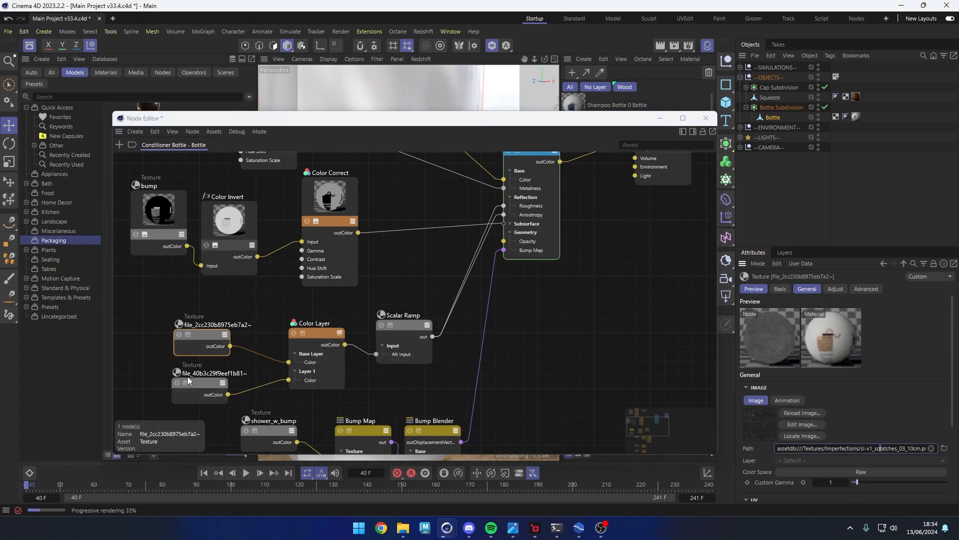
pyautogui.click(202, 384)
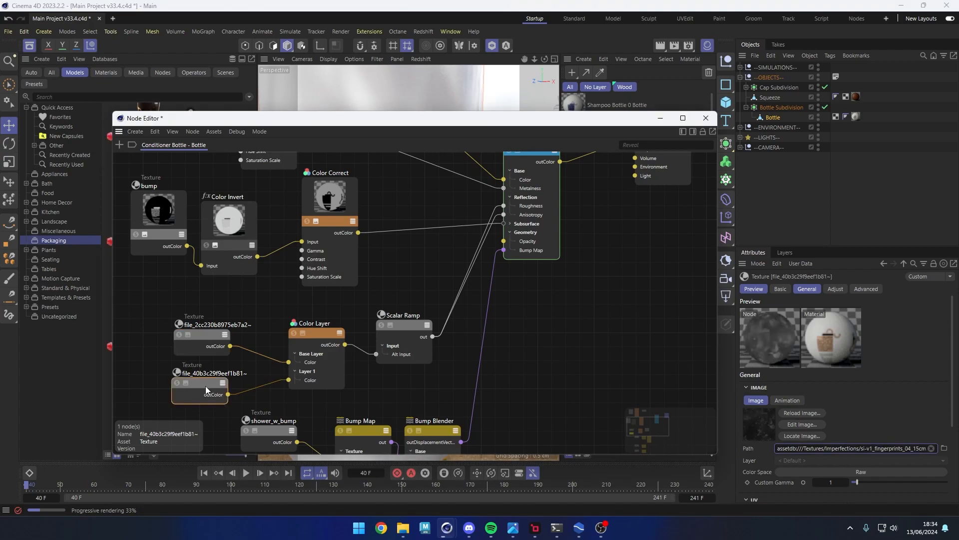
pyautogui.click(327, 333)
pyautogui.click(412, 329)
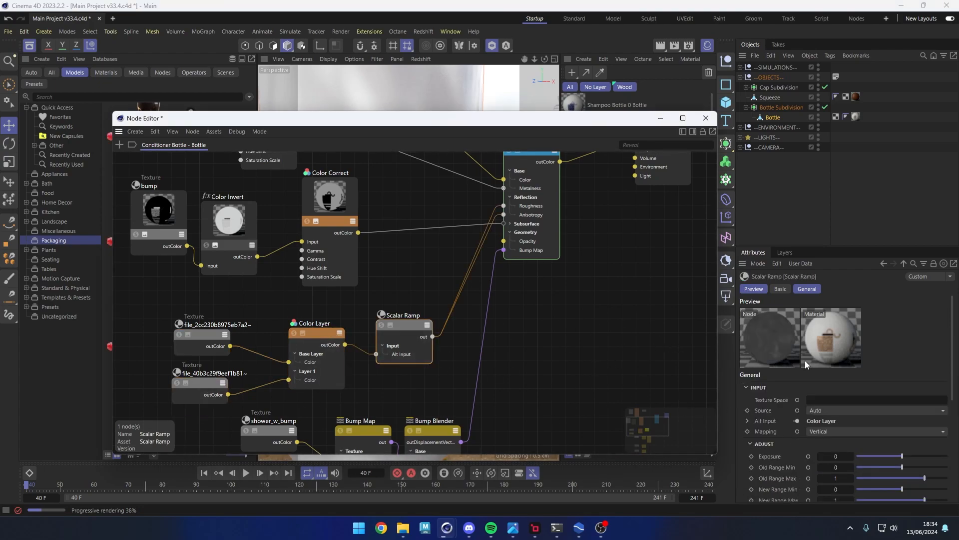
pyautogui.scroll(-5, 778, 394)
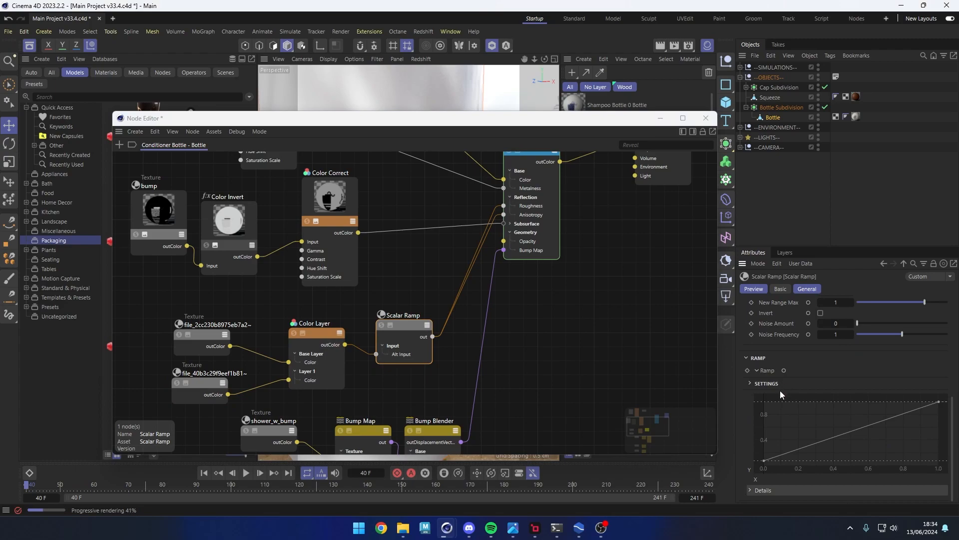
pyautogui.scroll(5, 773, 374)
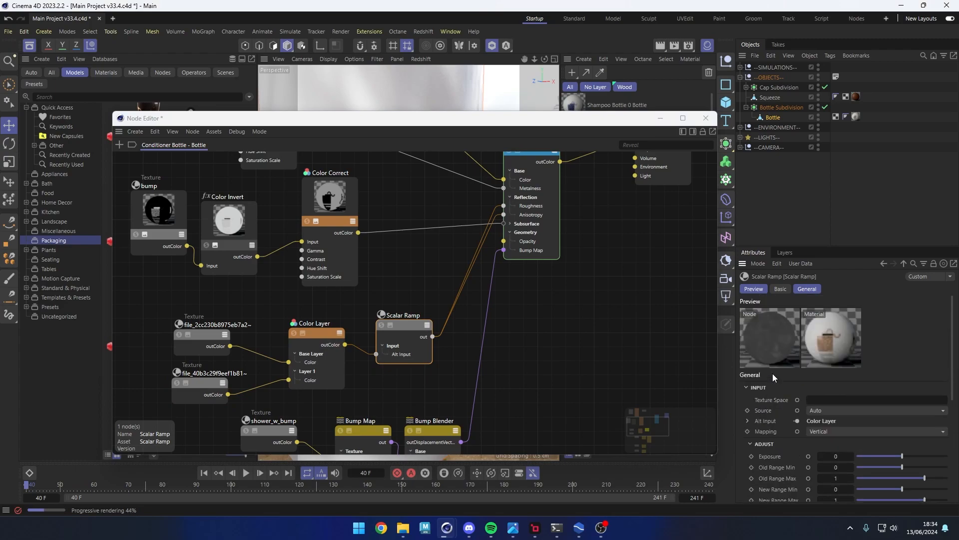
pyautogui.click(272, 302)
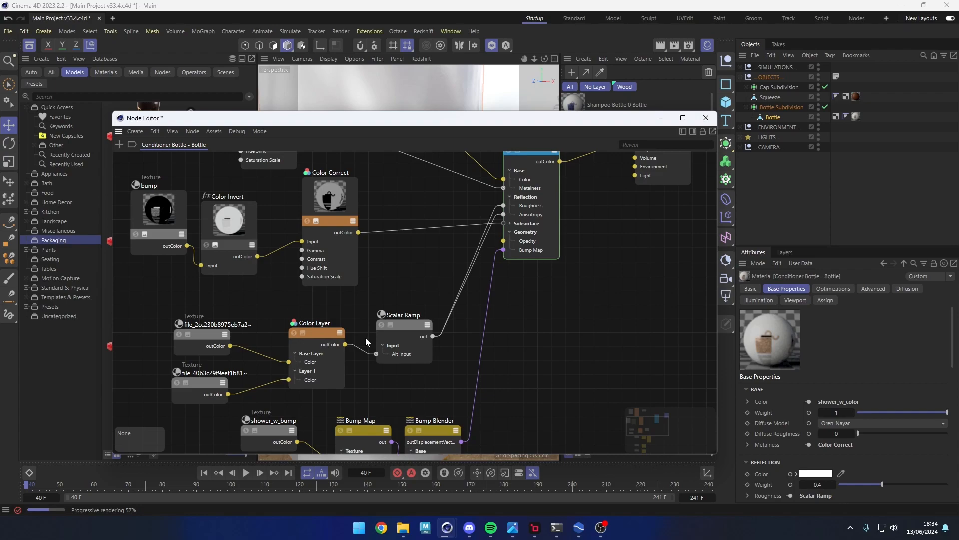
# - Point out the two imperfection file textures by marquee-selecting around them and examine each one's preview again
pyautogui.moveTo(160, 312); pyautogui.dragTo(210, 410)
pyautogui.click(205, 414)
pyautogui.moveTo(161, 310); pyautogui.dragTo(256, 409)
pyautogui.click(214, 410)
pyautogui.moveTo(167, 407); pyautogui.dragTo(256, 310)
pyautogui.moveTo(255, 309); pyautogui.dragTo(167, 407)
pyautogui.moveTo(167, 407); pyautogui.dragTo(262, 305)
pyautogui.click(208, 337)
pyautogui.click(200, 389)
# - Examine the bump section of the bottle material and inspect the shower_w_bump texture connected to its Bump Map
pyautogui.scroll(-5, 295, 328)
pyautogui.scroll(6, 320, 402)
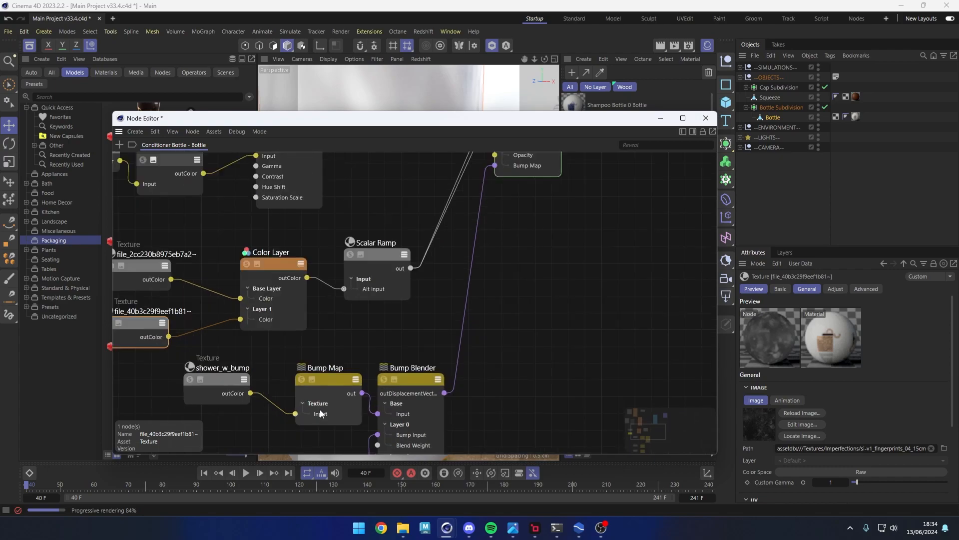
pyautogui.scroll(-3, 362, 294)
pyautogui.scroll(2, 350, 415)
pyautogui.click(304, 295)
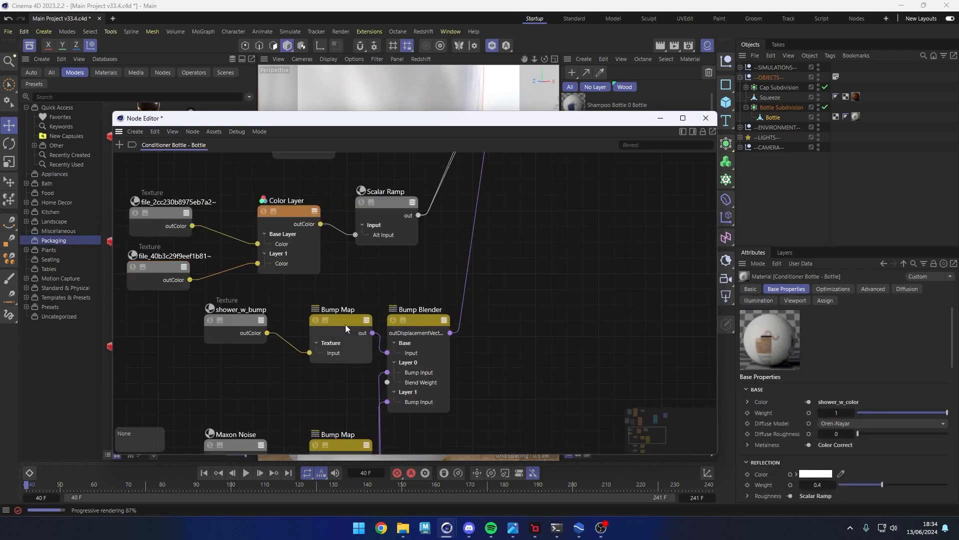
pyautogui.click(245, 322)
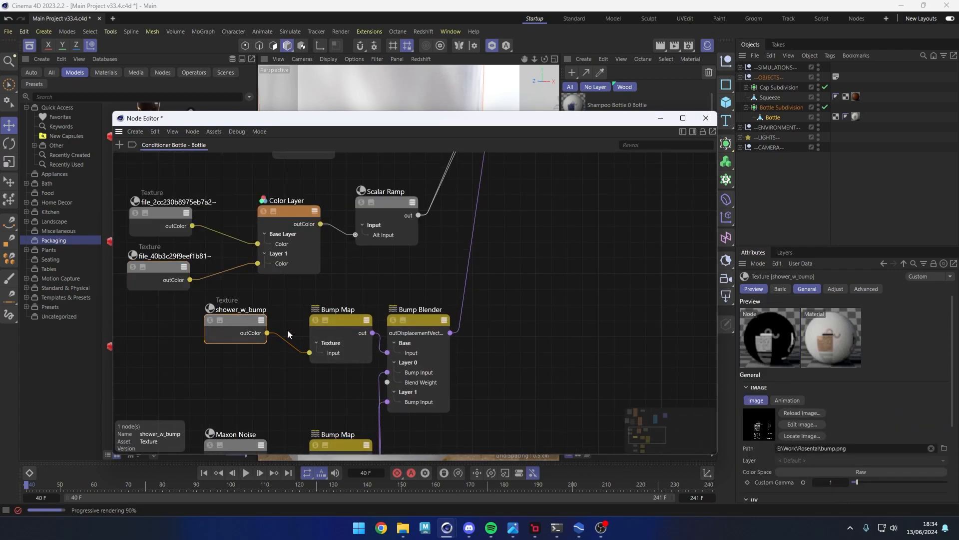
pyautogui.scroll(-3, 302, 363)
pyautogui.scroll(2, 307, 361)
pyautogui.scroll(-2, 299, 327)
pyautogui.scroll(2, 326, 399)
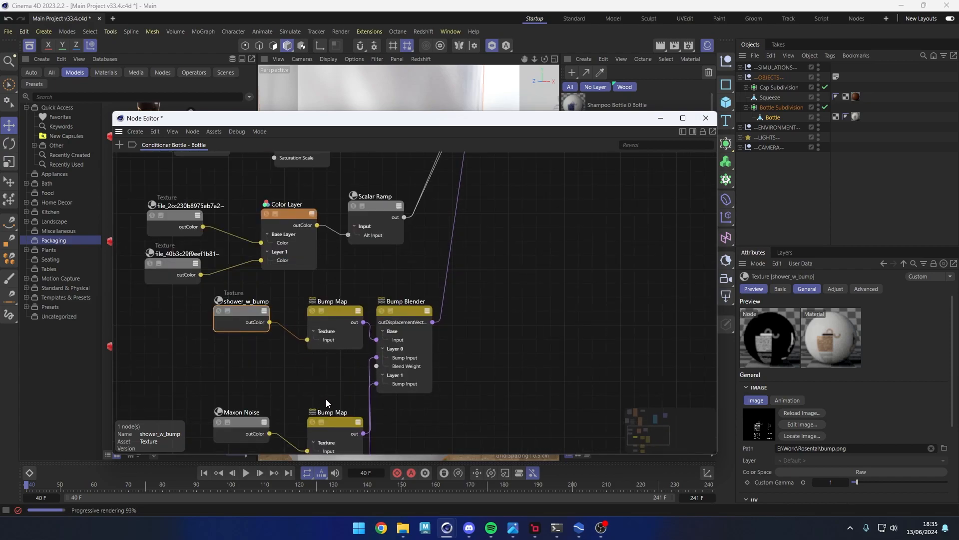
# - Spread out the bump chain by moving shower_w_bump and its Bump Map away from the Bump Blender
pyautogui.scroll(3, 229, 302)
pyautogui.moveTo(229, 302); pyautogui.dragTo(206, 303)
pyautogui.moveTo(344, 286); pyautogui.dragTo(313, 286)
pyautogui.moveTo(431, 298); pyautogui.dragTo(483, 281)
# - Inspect the two Maxon Noise nodes and the Bump Blender weights, and uncover the viewport to check the bottle's surface
pyautogui.scroll(-4, 332, 290)
pyautogui.scroll(3, 340, 383)
pyautogui.click(210, 337)
pyautogui.scroll(-4, 273, 279)
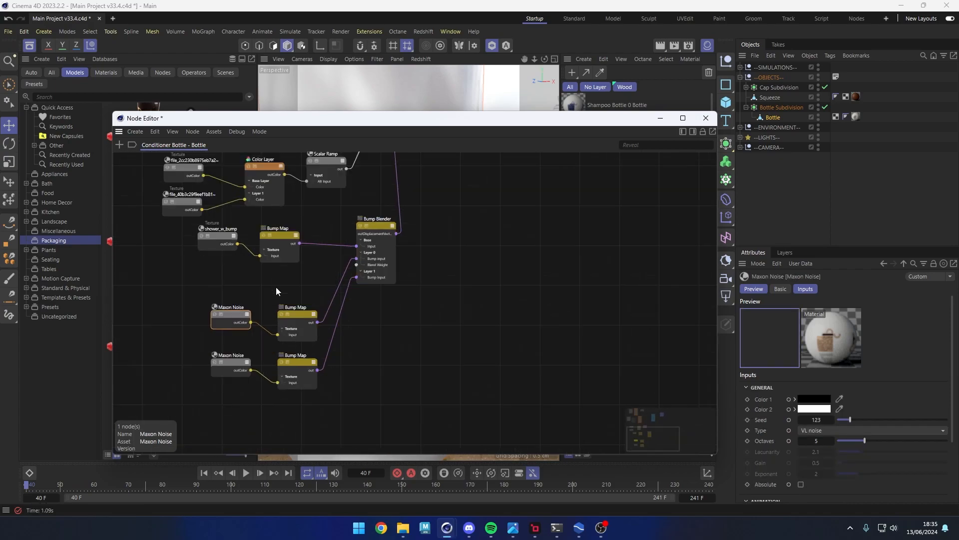
pyautogui.scroll(2, 273, 334)
pyautogui.click(220, 367)
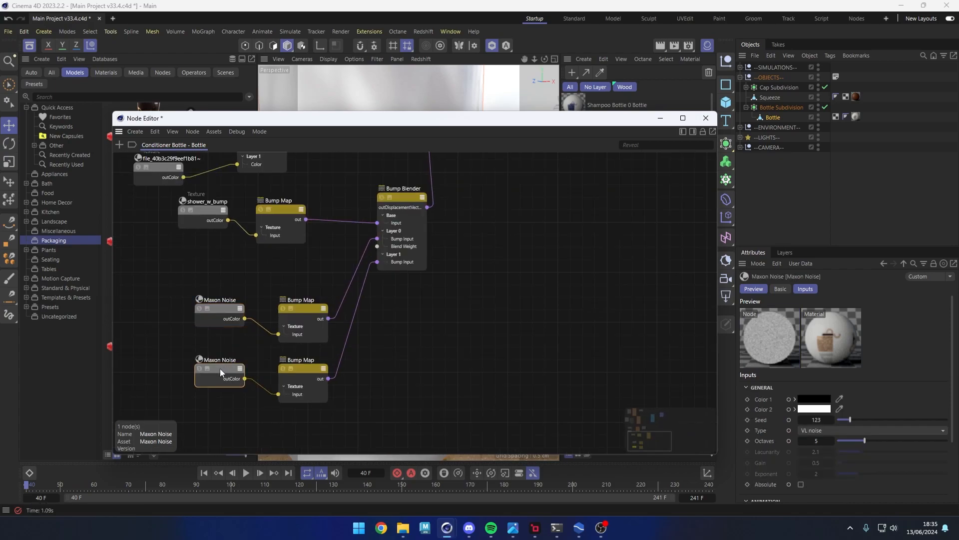
pyautogui.click(222, 311)
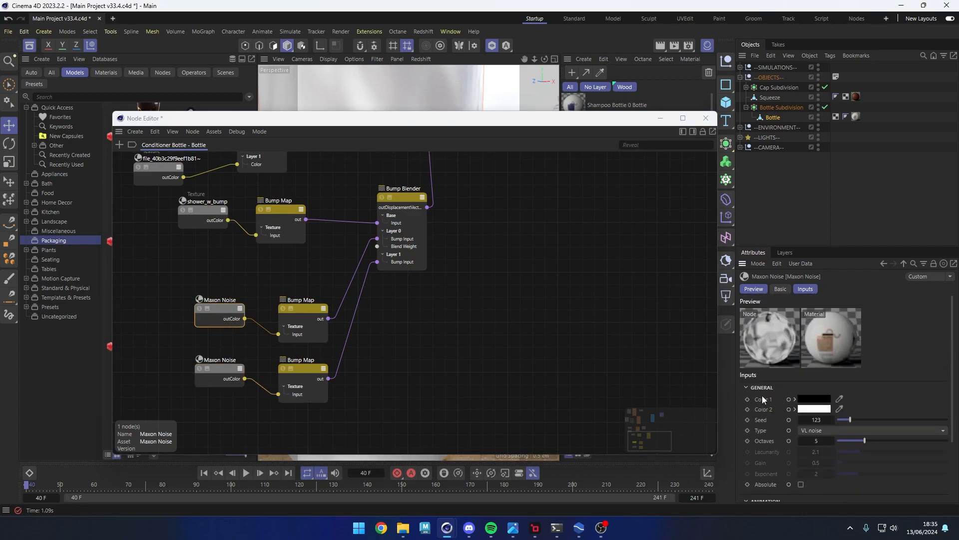
pyautogui.click(404, 197)
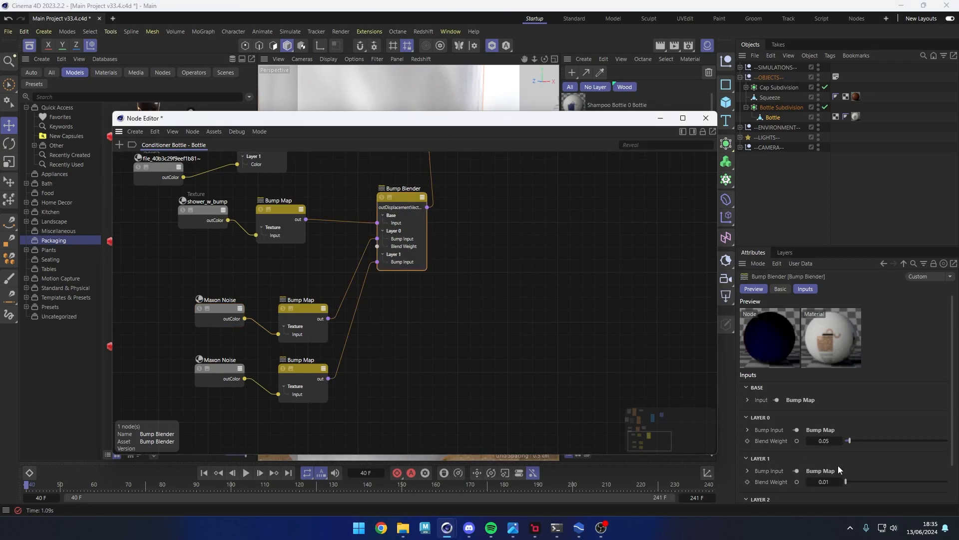
pyautogui.click(215, 308)
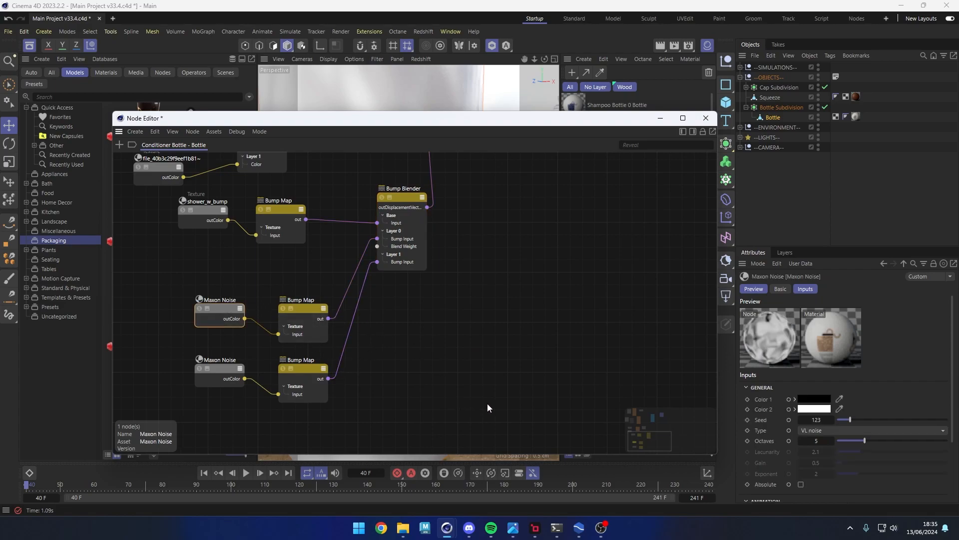
pyautogui.moveTo(567, 118); pyautogui.dragTo(415, 424)
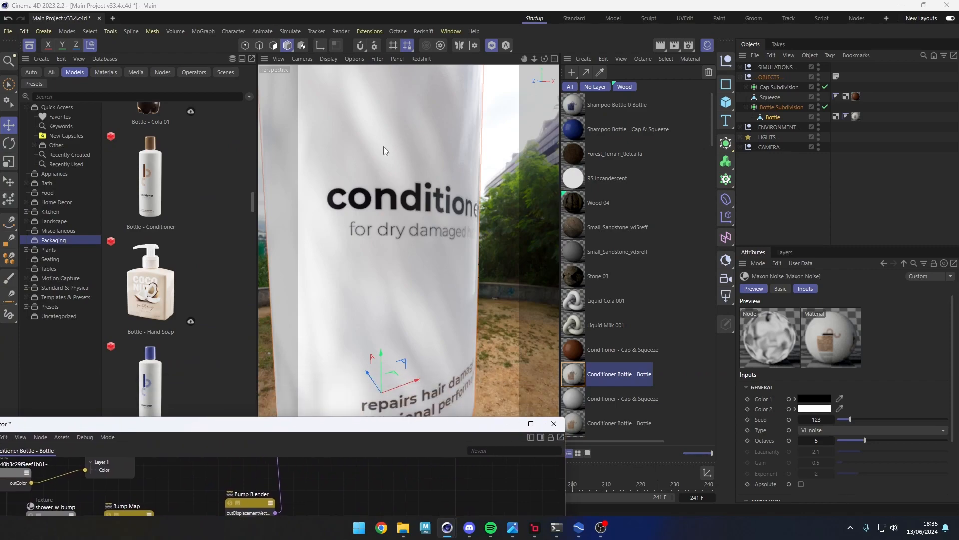
# - Open the Conditioner - Cap & Squeeze material's node graph and line up its Color Layer and Scalar Ramp with the file textures
pyautogui.moveTo(440, 431); pyautogui.dragTo(597, 114)
pyautogui.click(248, 225)
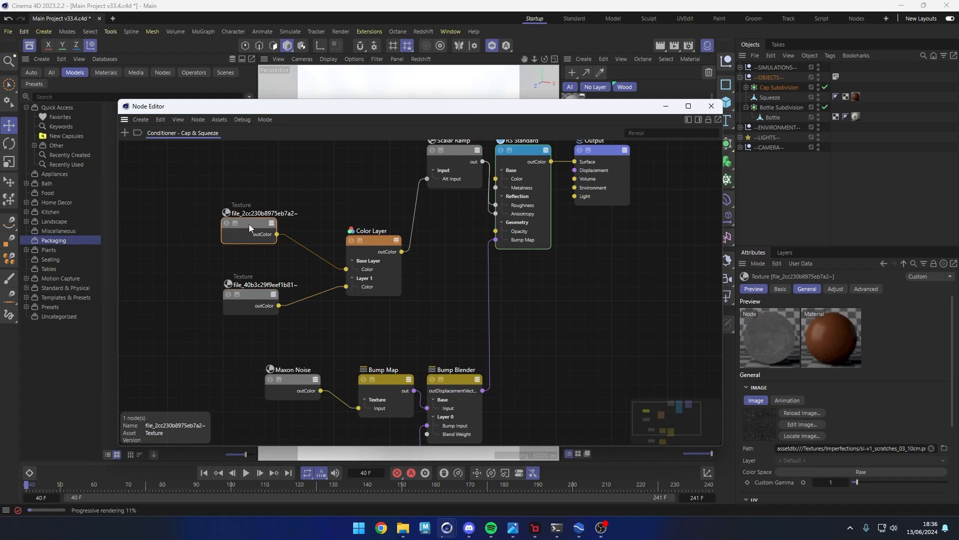
pyautogui.scroll(-2, 223, 289)
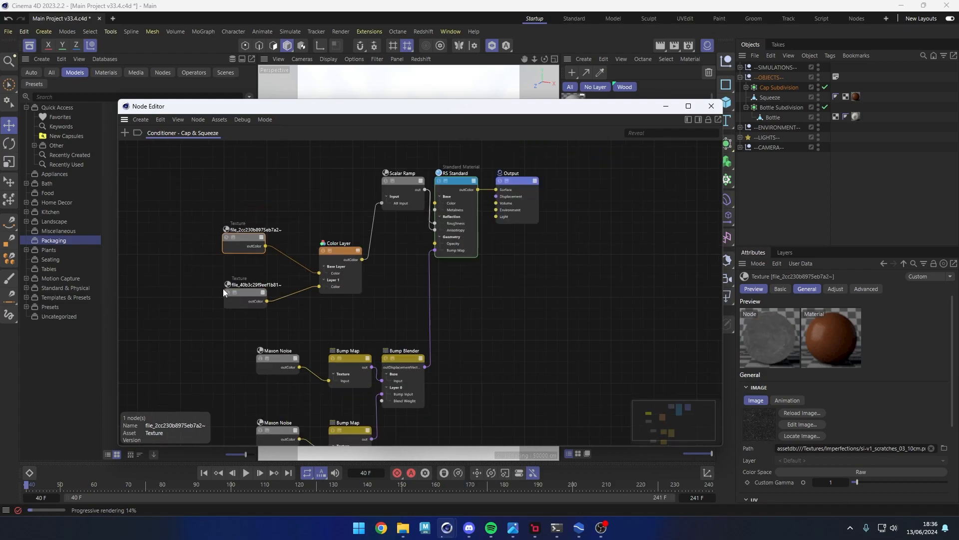
pyautogui.scroll(2, 358, 290)
pyautogui.moveTo(343, 241); pyautogui.dragTo(313, 227)
pyautogui.moveTo(418, 154); pyautogui.dragTo(401, 227)
# - Inspect the Maxon Noise, Bump Map and Bump Blender nodes of the cap material
pyautogui.scroll(-2, 370, 201)
pyautogui.scroll(2, 300, 372)
pyautogui.scroll(-2, 306, 388)
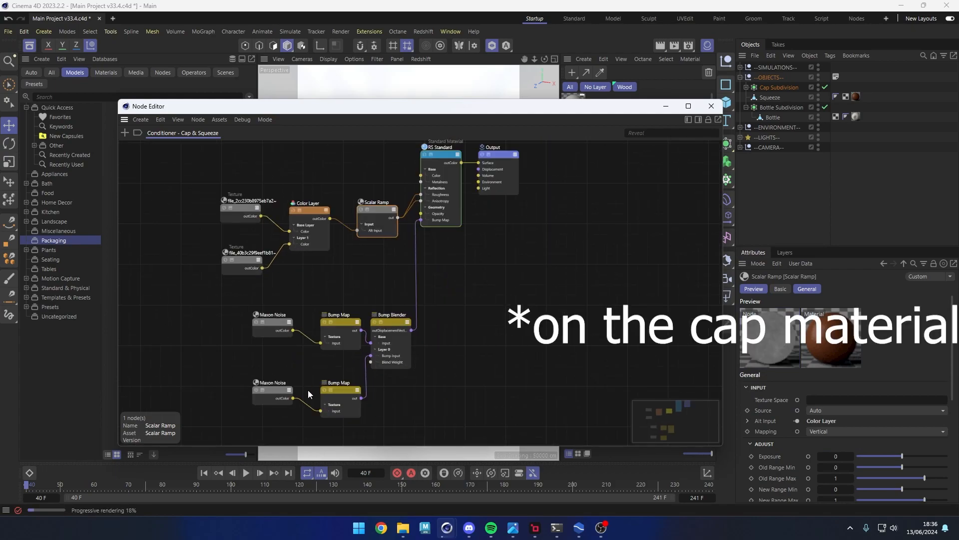
pyautogui.scroll(2, 256, 313)
pyautogui.click(256, 313)
pyautogui.click(363, 322)
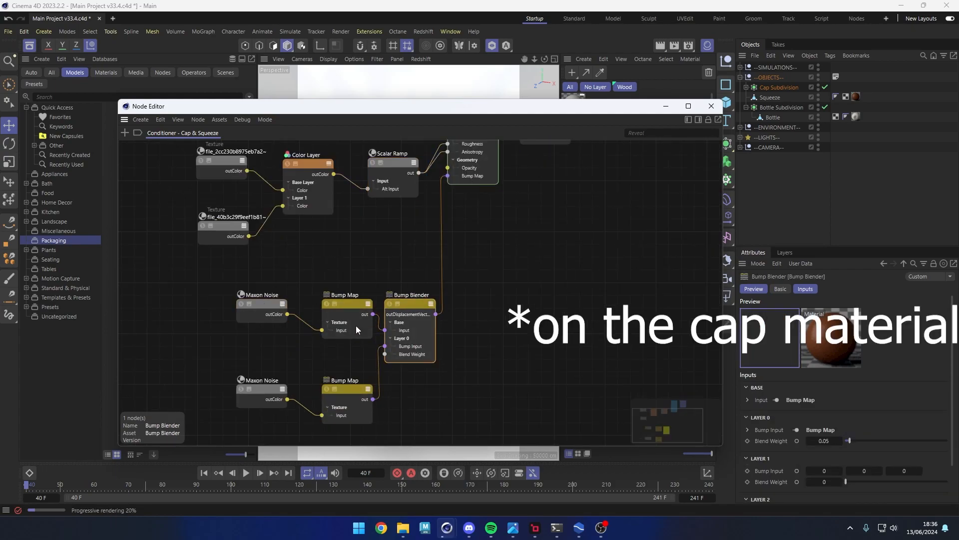
pyautogui.click(261, 386)
pyautogui.click(416, 304)
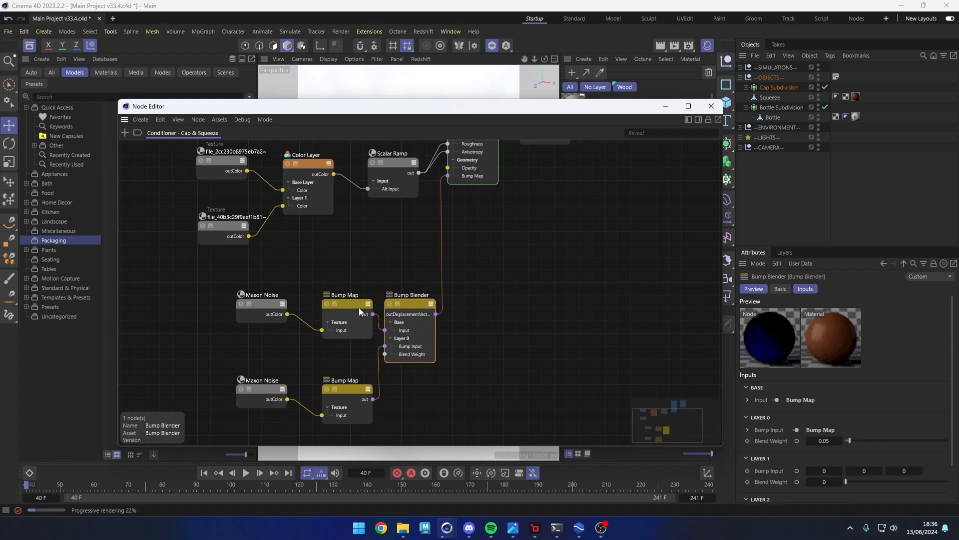
pyautogui.click(344, 304)
pyautogui.click(351, 390)
# - Uncover the cap in the viewport and toggle the selected Bump Map off and on twice to compare its effect
pyautogui.moveTo(533, 109); pyautogui.dragTo(334, 257)
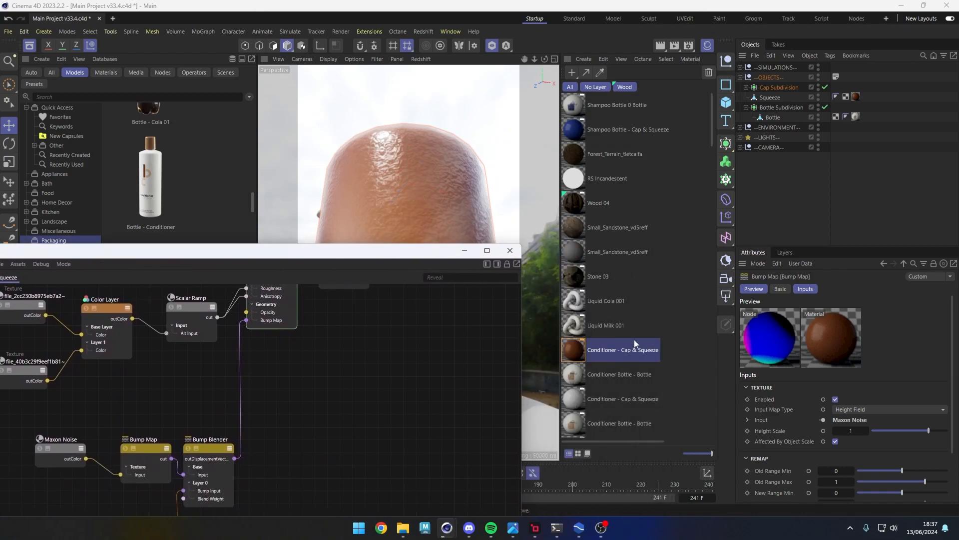
pyautogui.click(835, 399)
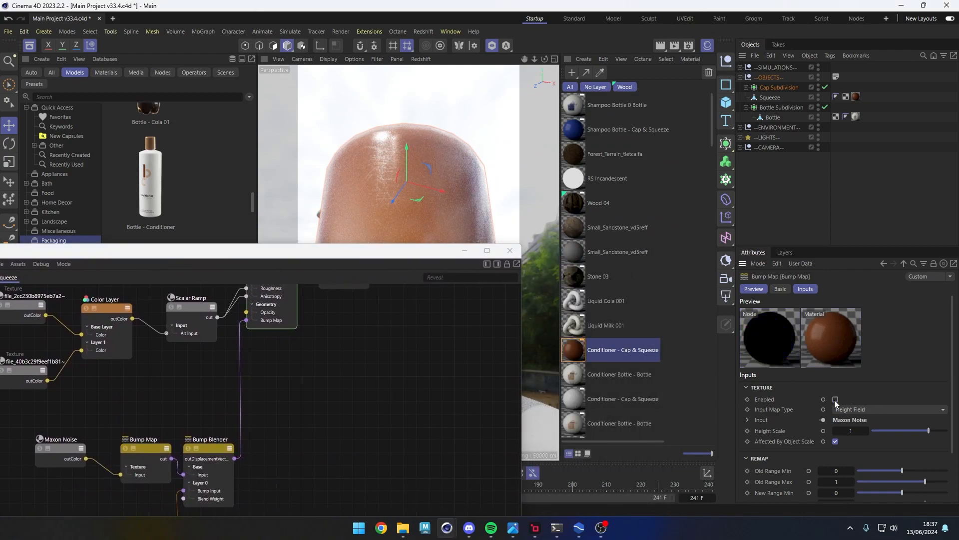
pyautogui.click(835, 399)
pyautogui.click(835, 399)
pyautogui.click(836, 400)
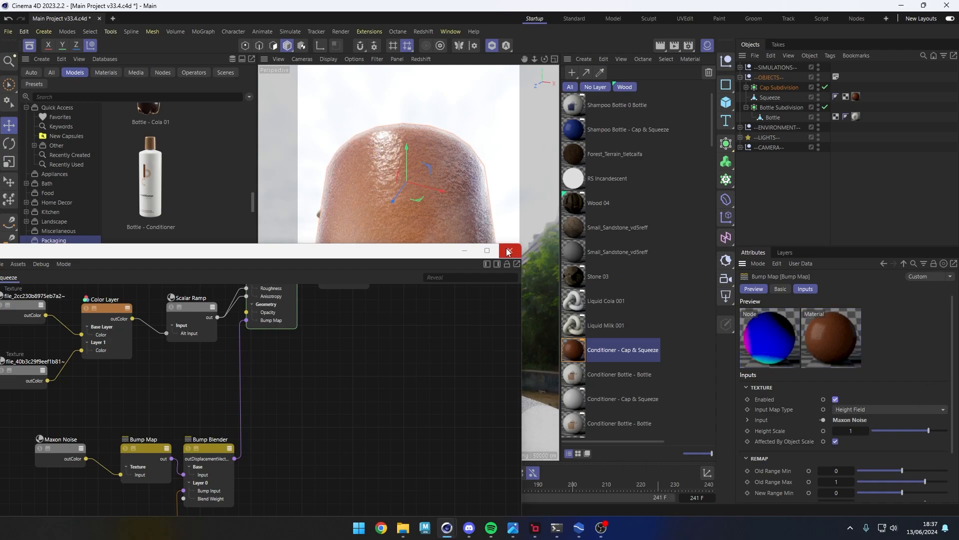
# - Close the node editor and view the whole bottle through RS Camera.2 and the cap in the rendered perspective view
pyautogui.click(510, 250)
pyautogui.middleClick(410, 259)
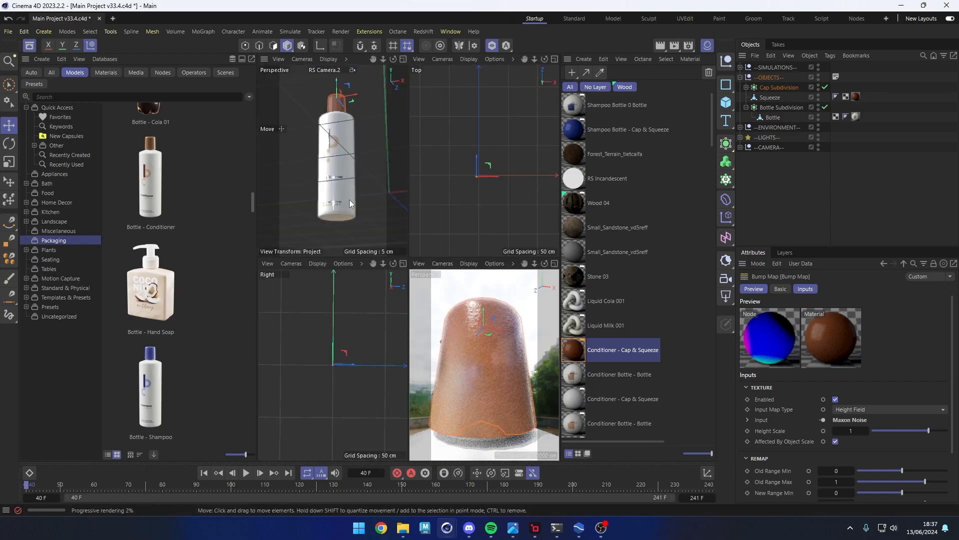
pyautogui.middleClick(349, 200)
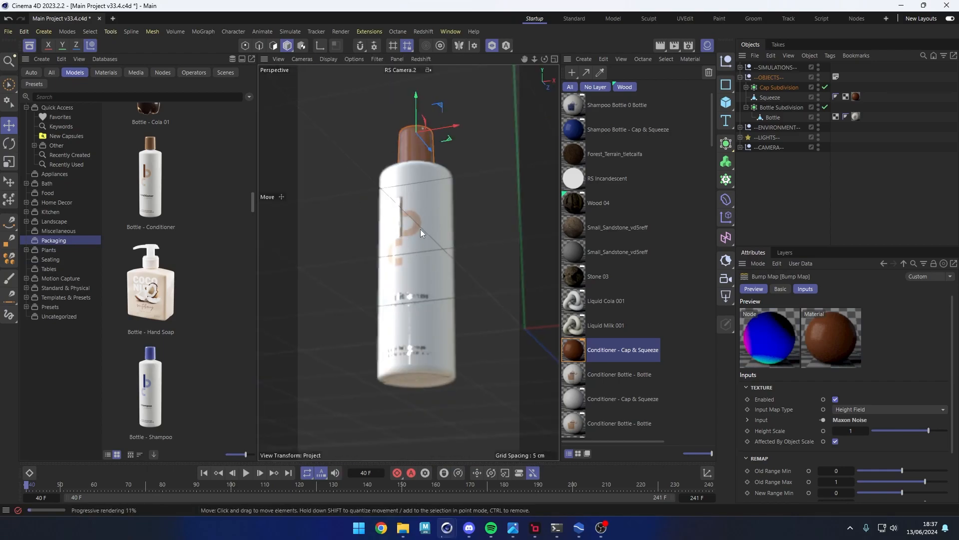
pyautogui.middleClick(426, 224)
pyautogui.middleClick(444, 308)
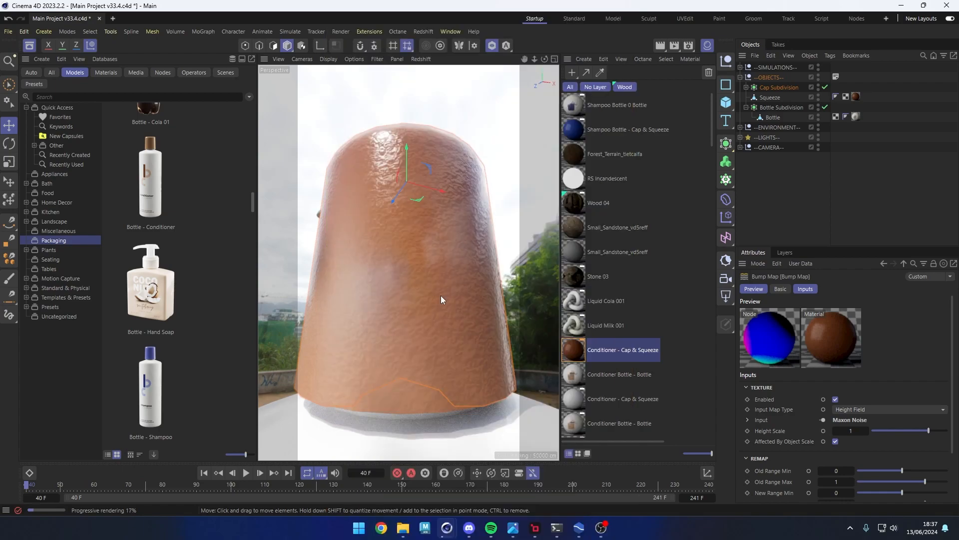
pyautogui.scroll(-10, 385, 292)
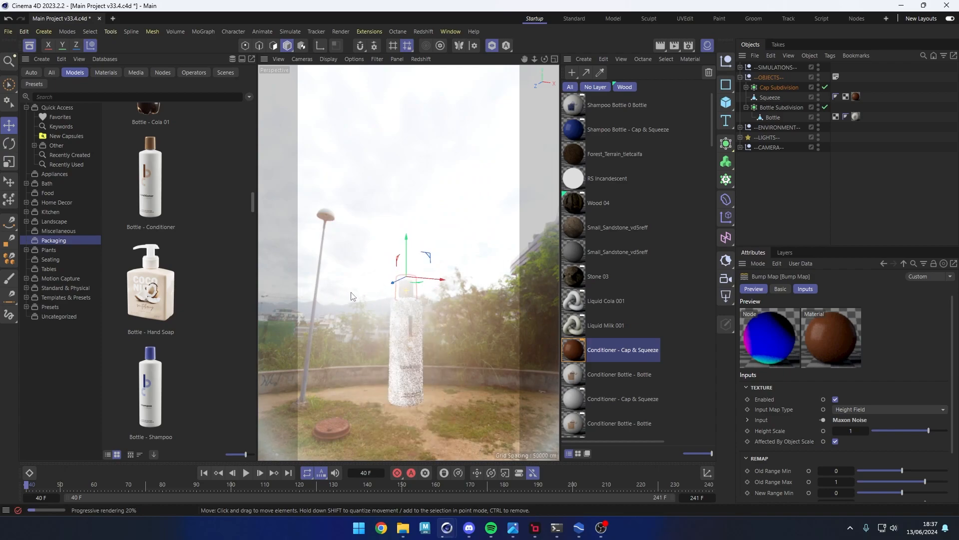
# - Return to the RS Camera.2 render, select the rock under the bottle and reveal it inside --ENVIRONMENT-- and world_root
pyautogui.scroll(3, 353, 296)
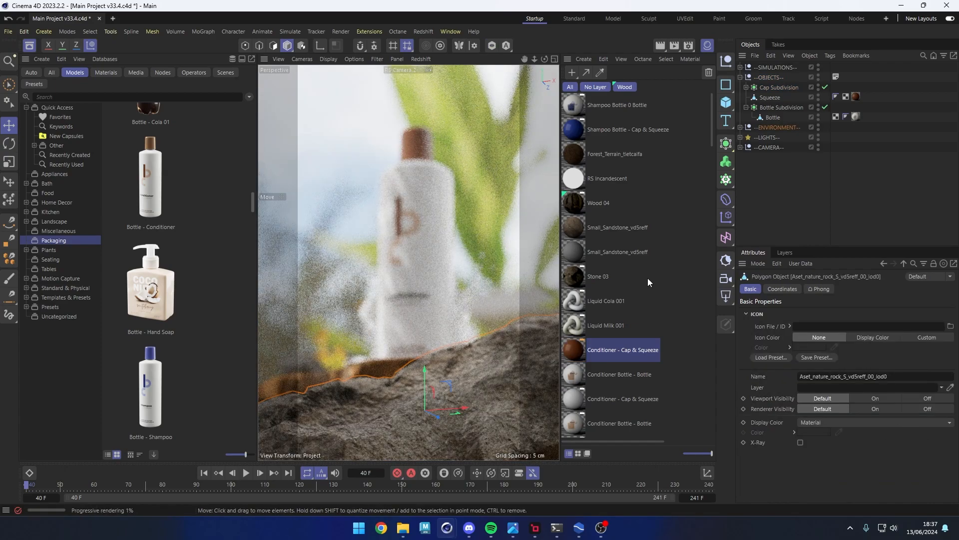
pyautogui.click(741, 128)
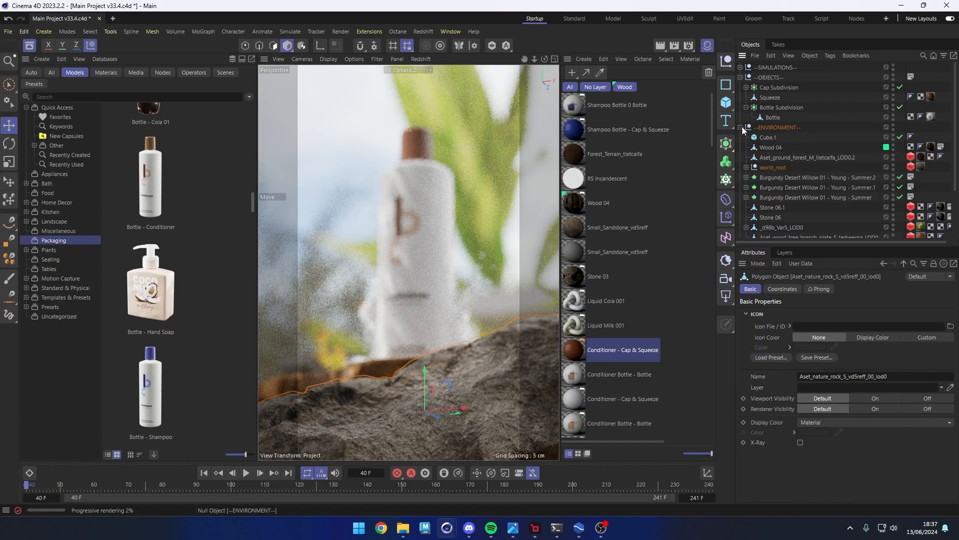
pyautogui.click(746, 168)
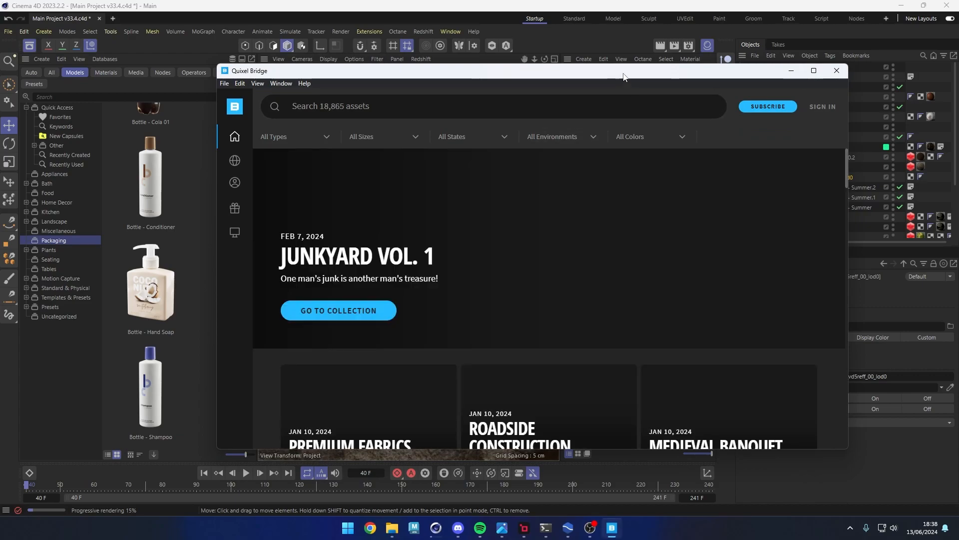
# - Look over the Quixel Bridge home page, from the featured collections to the new surfaces
pyautogui.moveTo(623, 76); pyautogui.dragTo(494, 97)
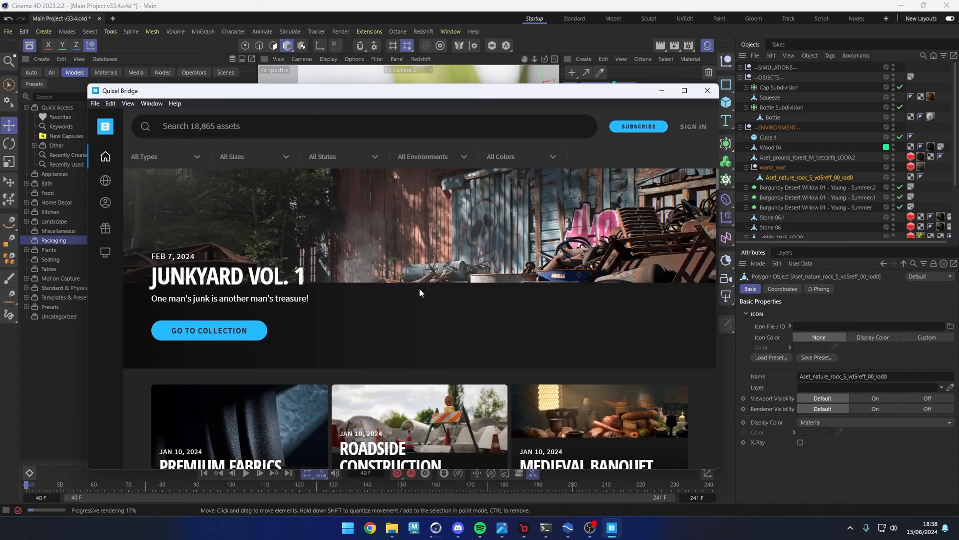
pyautogui.scroll(-4, 330, 375)
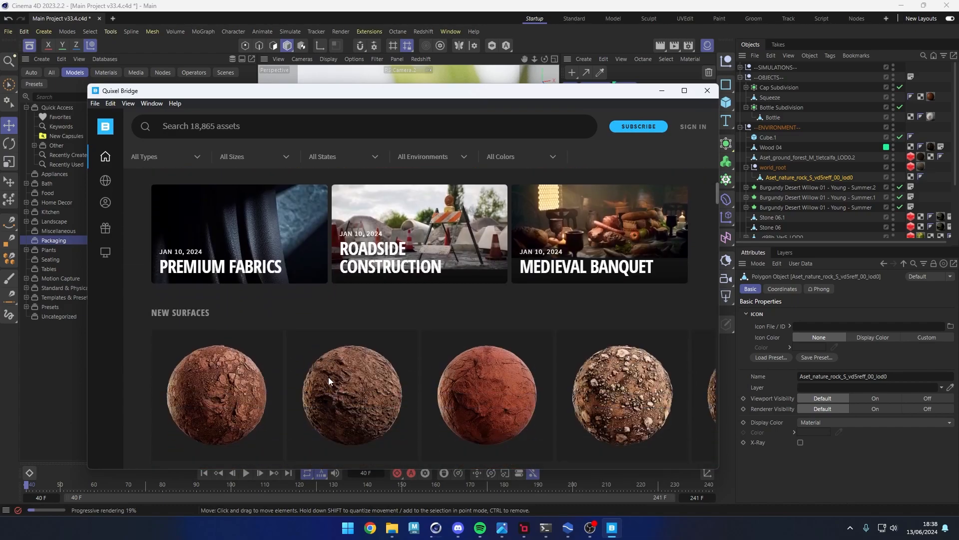
pyautogui.scroll(4, 285, 362)
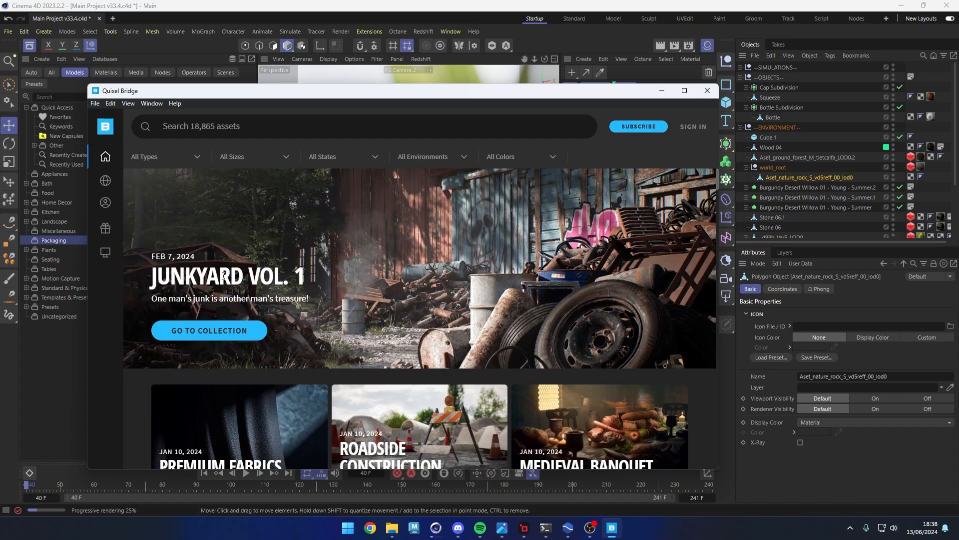
# - View the 3D Assets categories in Quixel Bridge and clear the category filter from the search
pyautogui.moveTo(105, 182)
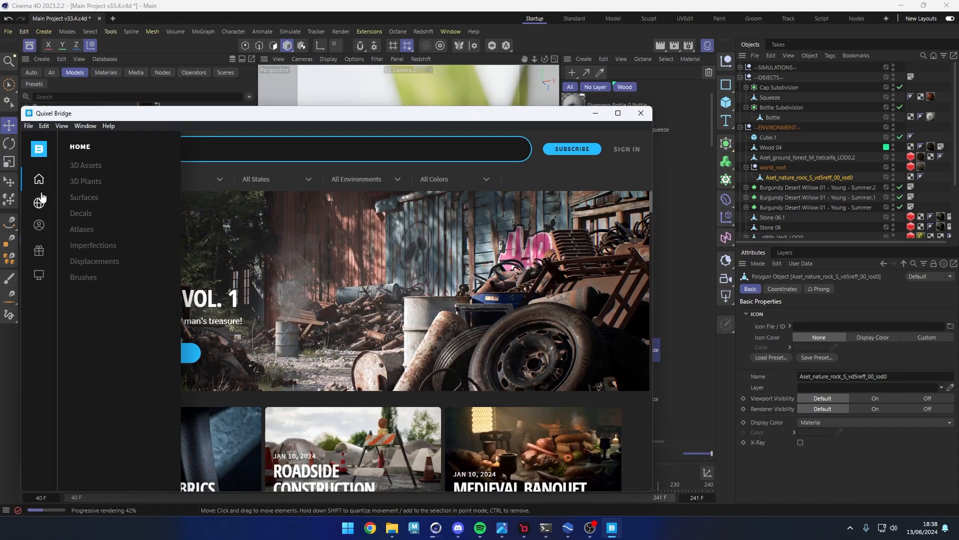
pyautogui.click(124, 165)
pyautogui.moveTo(195, 120); pyautogui.dragTo(235, 115)
pyautogui.click(230, 151)
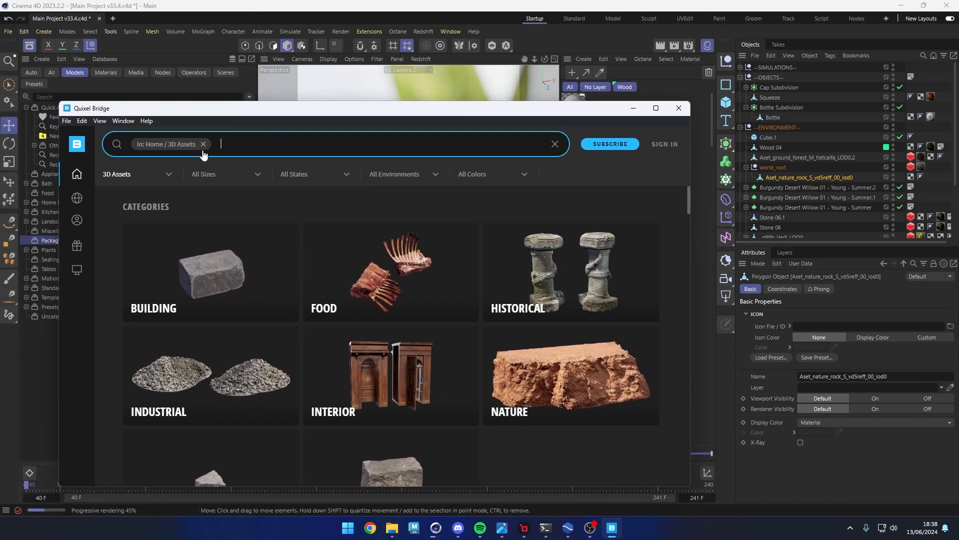
pyautogui.click(203, 144)
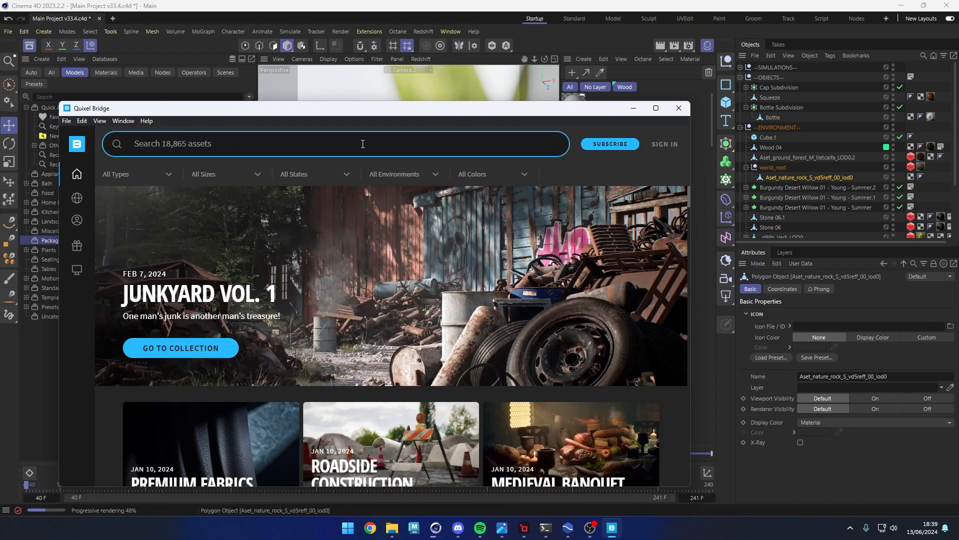
# - Search Quixel Bridge for vd5reff and view the Small Sandstone asset in its full-screen preview
pyautogui.write('vd5')
pyautogui.press('Return')
pyautogui.scroll(-1, 202, 364)
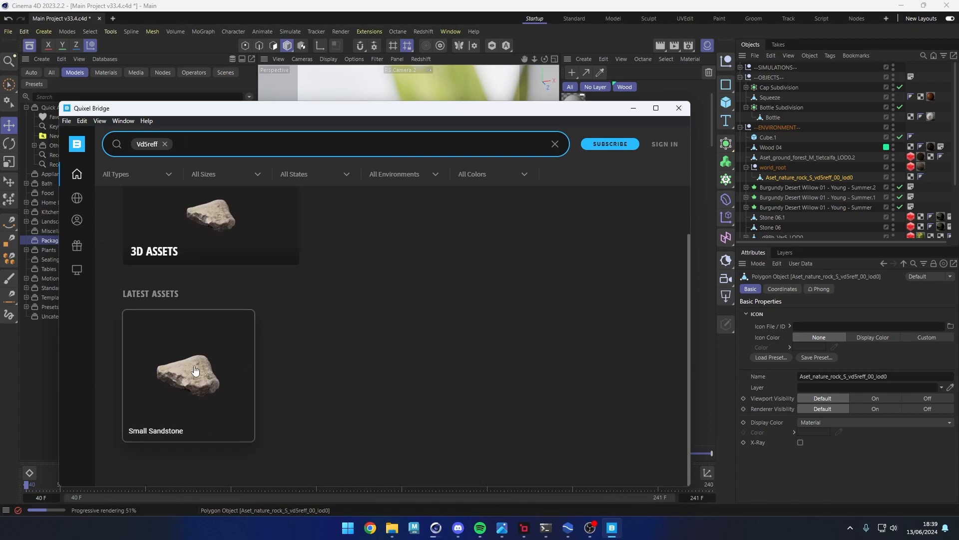
pyautogui.click(202, 366)
pyautogui.click(661, 139)
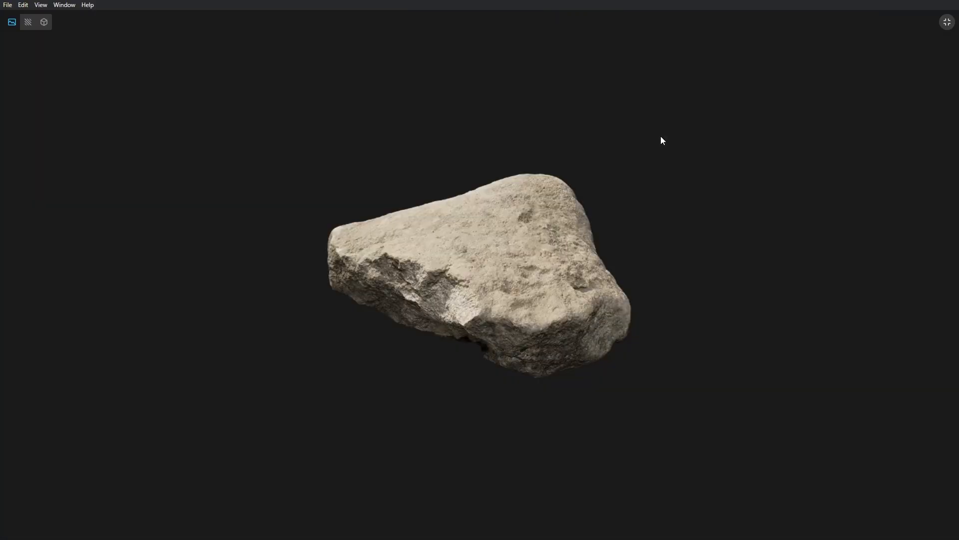
pyautogui.press('Escape')
# - Compare the Small Sandstone asset's details with the rock in the Cinema 4D scene and minimize Quixel Bridge
pyautogui.moveTo(456, 110); pyautogui.dragTo(517, 490)
pyautogui.click(361, 415)
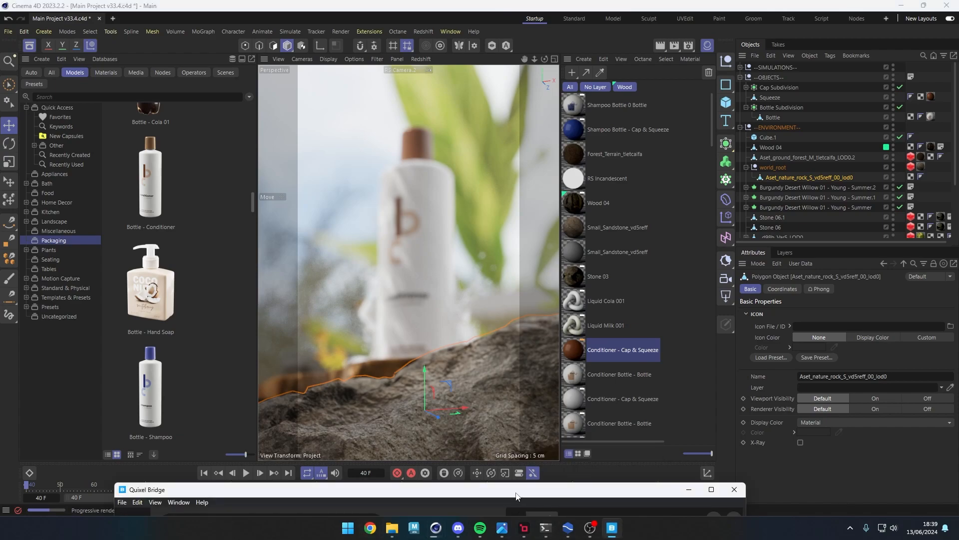
pyautogui.click(611, 529)
pyautogui.scroll(-3, 502, 359)
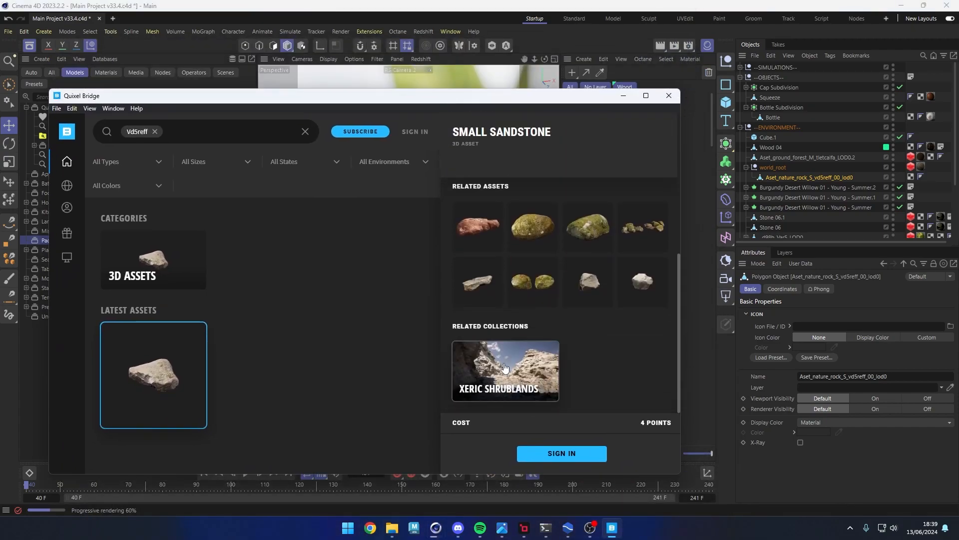
pyautogui.scroll(3, 480, 388)
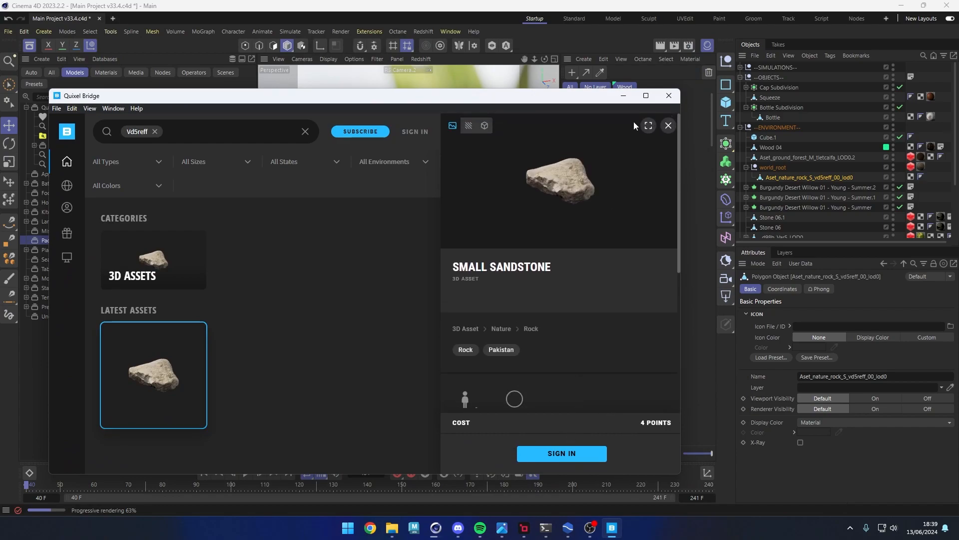
pyautogui.moveTo(575, 96); pyautogui.dragTo(571, 115)
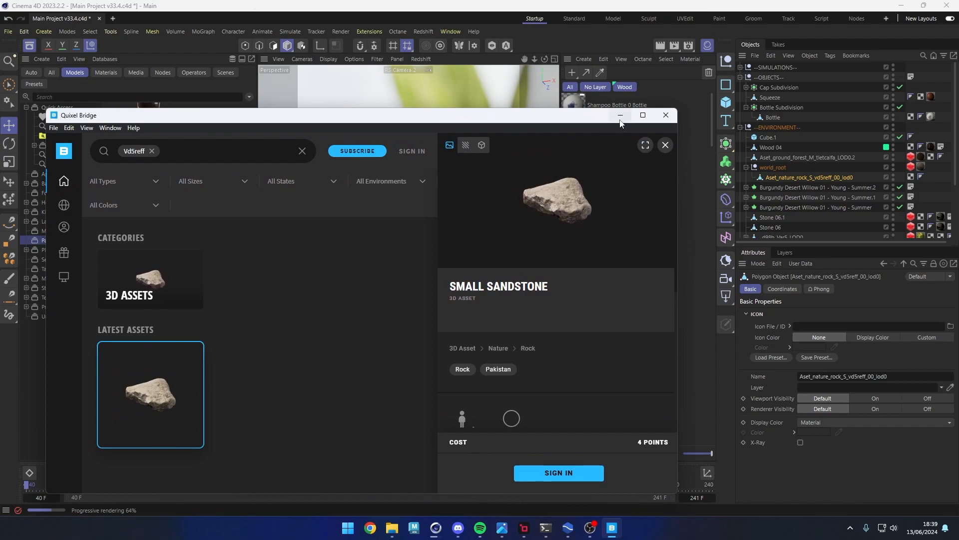
pyautogui.click(620, 115)
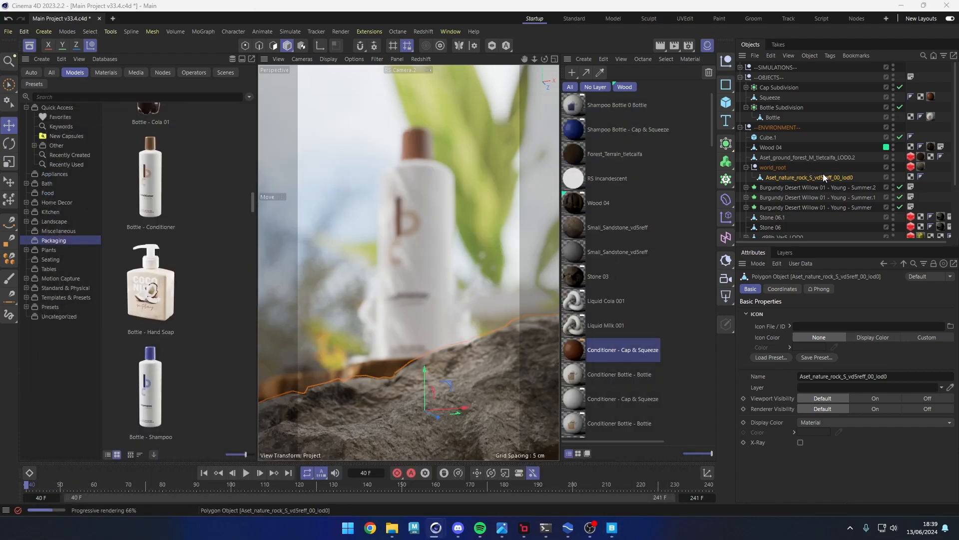
# - Inspect the Albedo, Roughness and Displacement texture nodes of the first Small_Sandstone_vd5reff material and close its shader graph
pyautogui.click(618, 227)
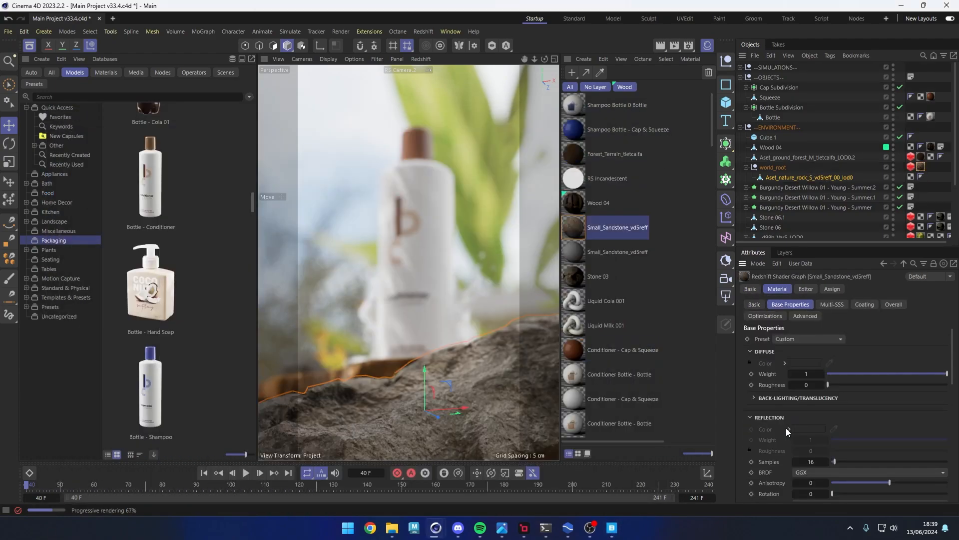
pyautogui.doubleClick(574, 228)
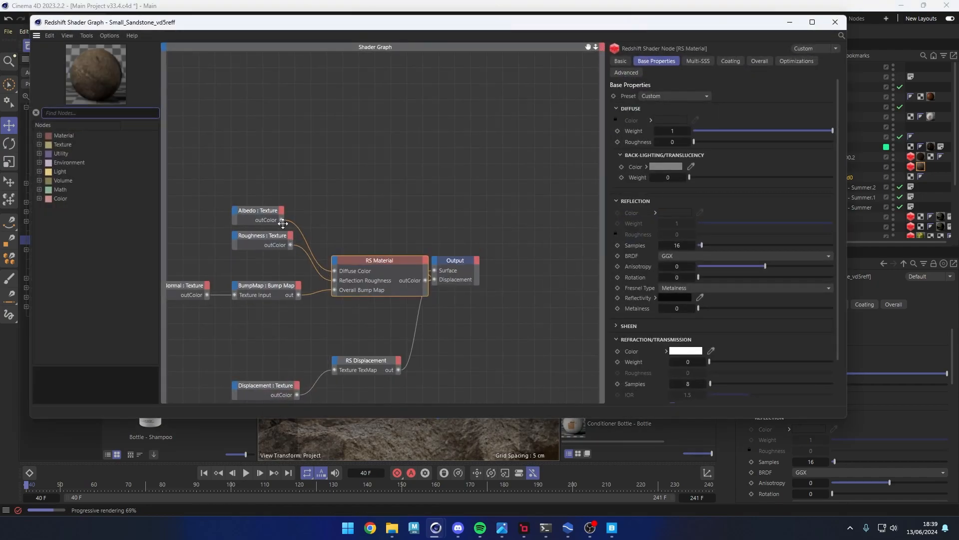
pyautogui.click(268, 215)
pyautogui.moveTo(705, 147); pyautogui.dragTo(787, 150)
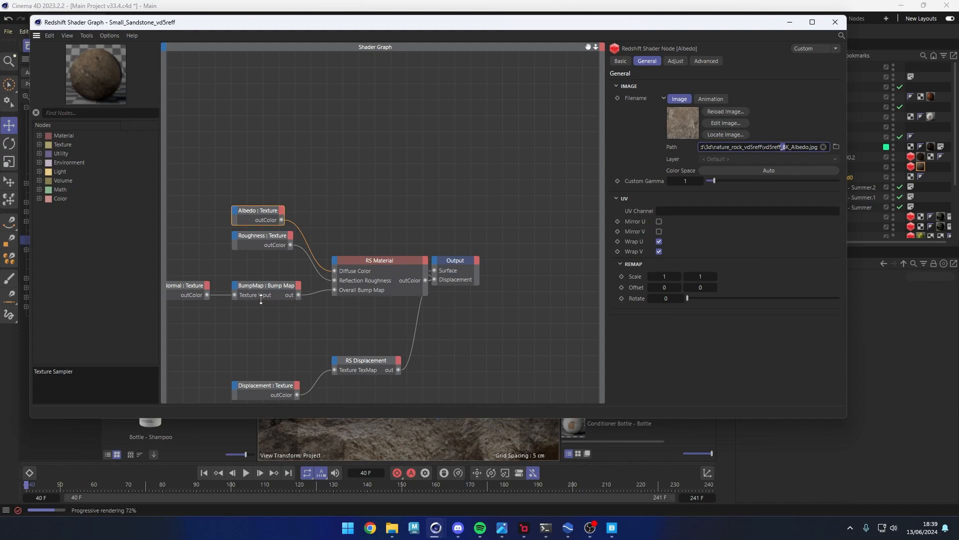
pyautogui.click(257, 236)
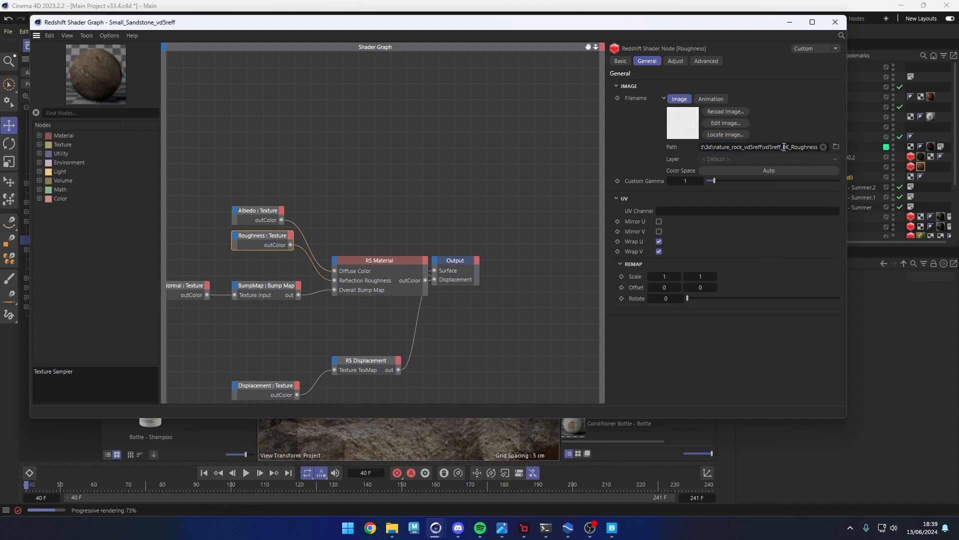
pyautogui.scroll(-1, 258, 319)
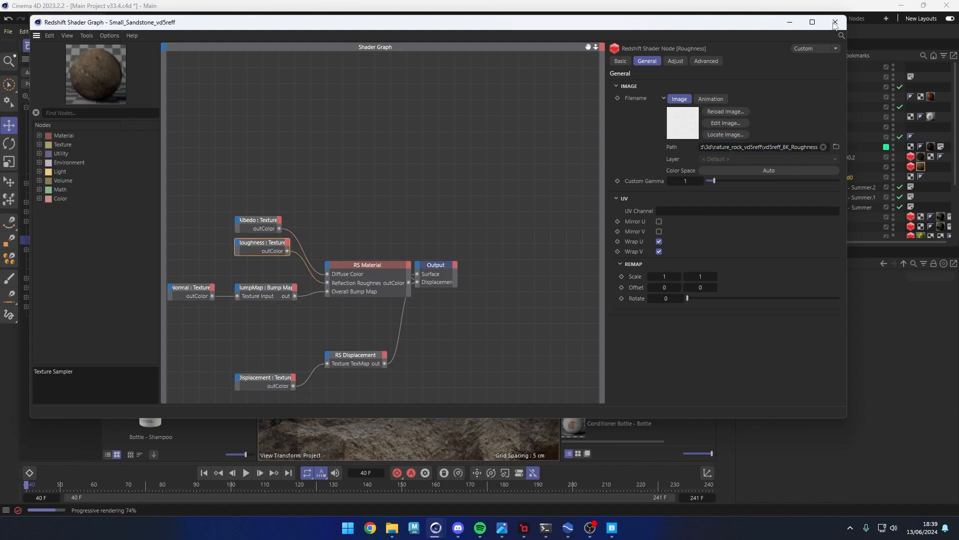
pyautogui.click(262, 378)
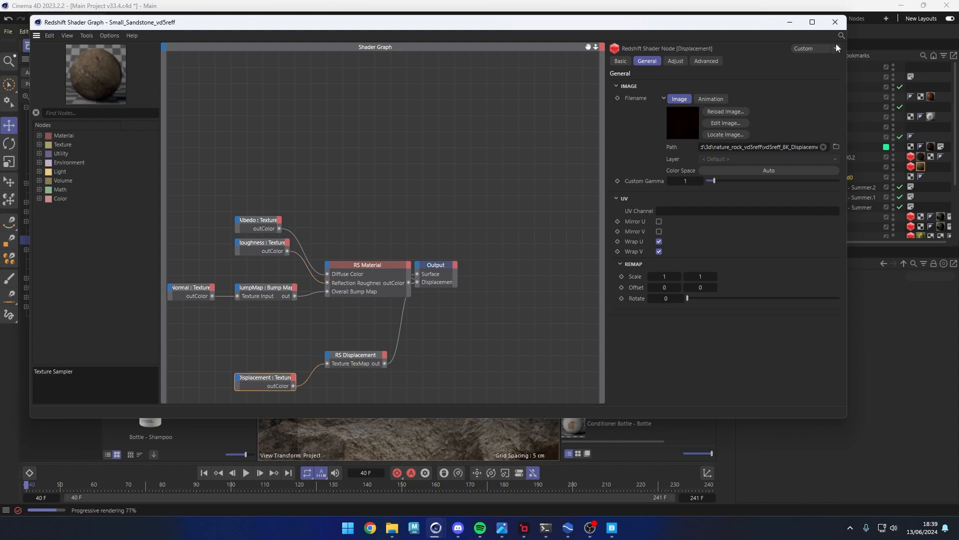
pyautogui.click(835, 22)
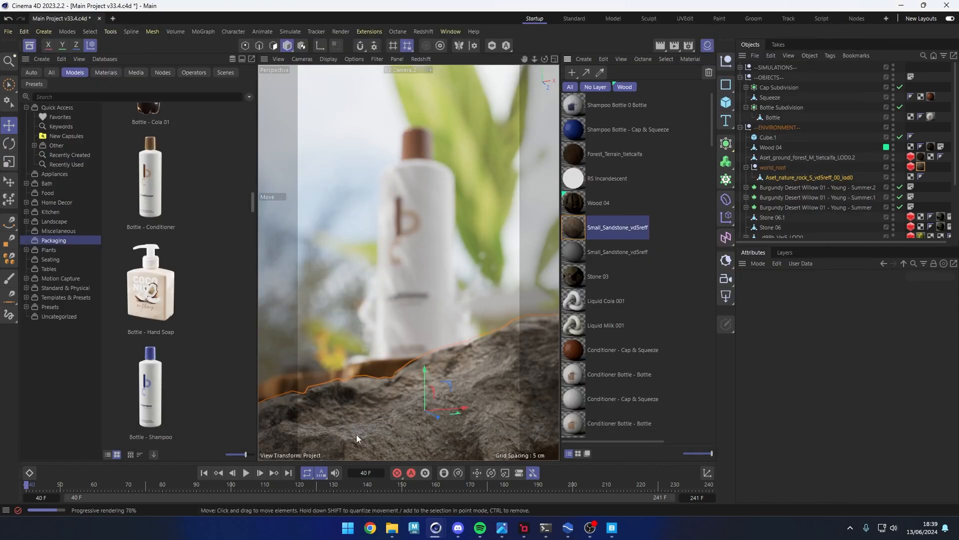
# - Go to frame 124, select the wooden plate under the bottle and locate it in the object hierarchy
pyautogui.moveTo(226, 481); pyautogui.dragTo(314, 484)
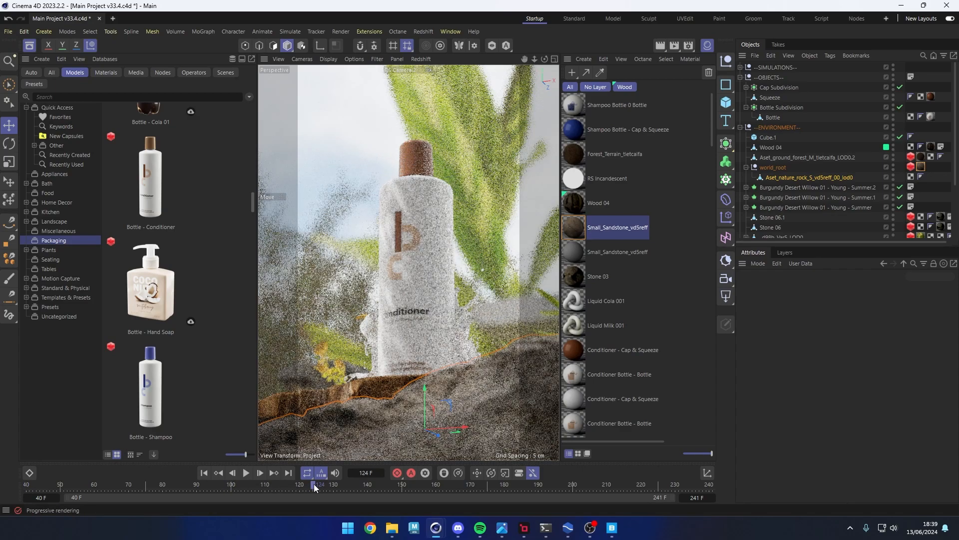
pyautogui.click(359, 385)
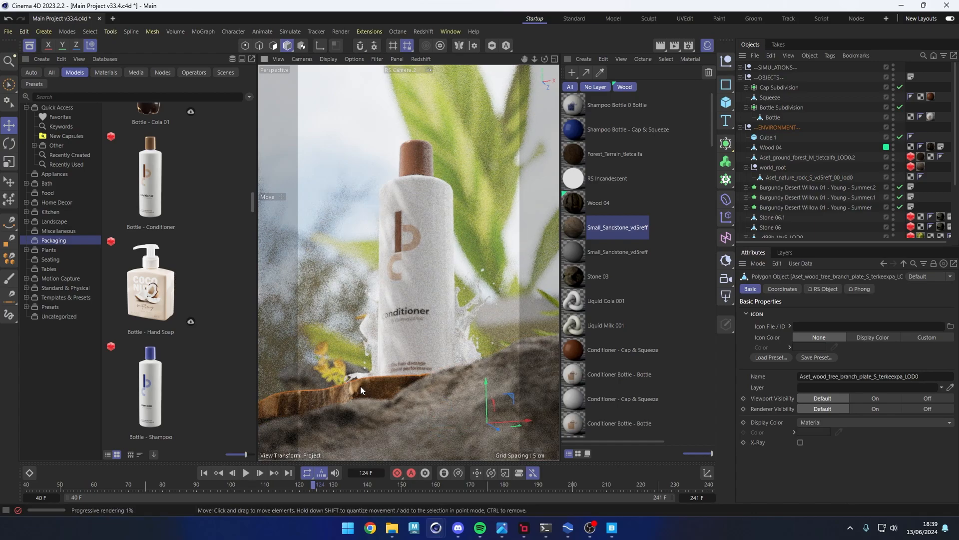
pyautogui.scroll(-3, 809, 150)
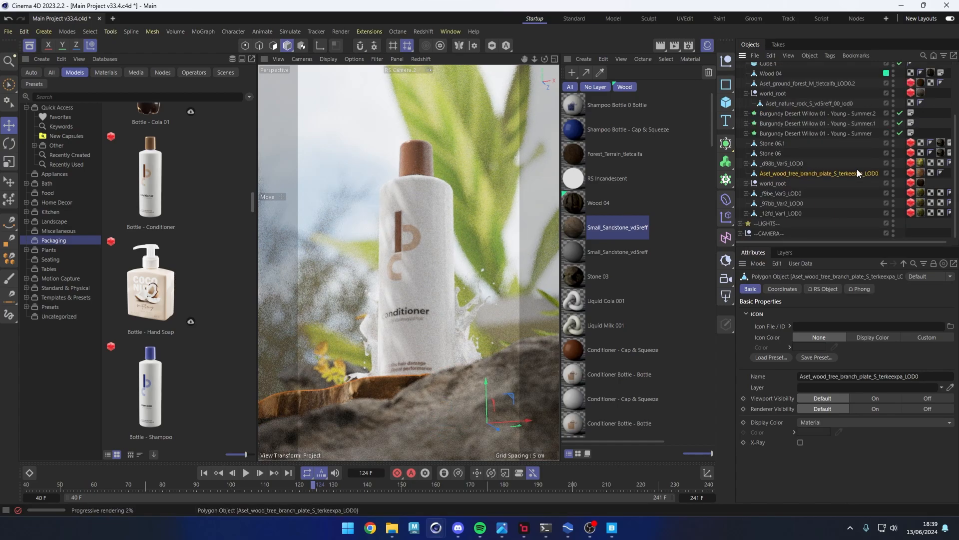
# - Inspect the Shell_Ginger_sikjj material's Albedo texture, highlight Megascans Library in its file path, and close the shader graph
pyautogui.click(445, 158)
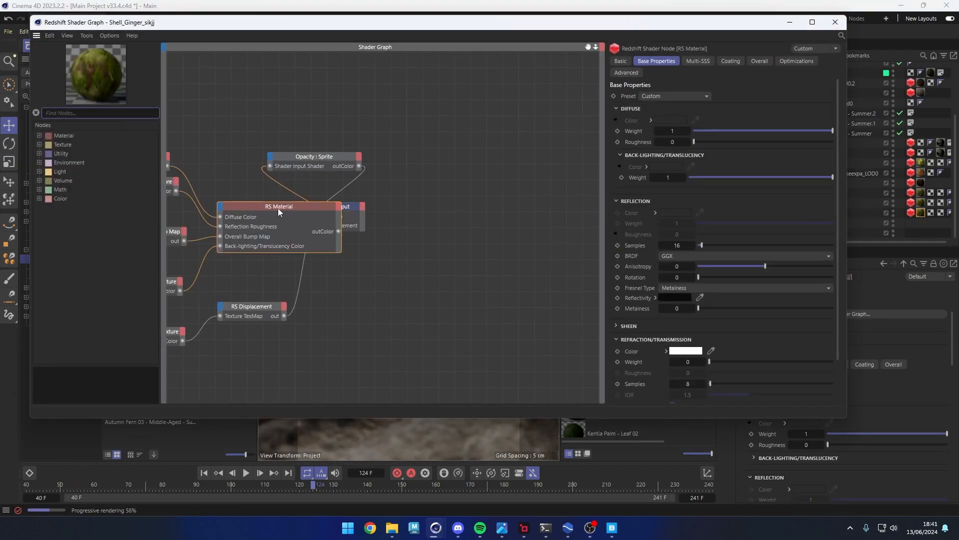
pyautogui.scroll(-2, 419, 263)
pyautogui.click(214, 175)
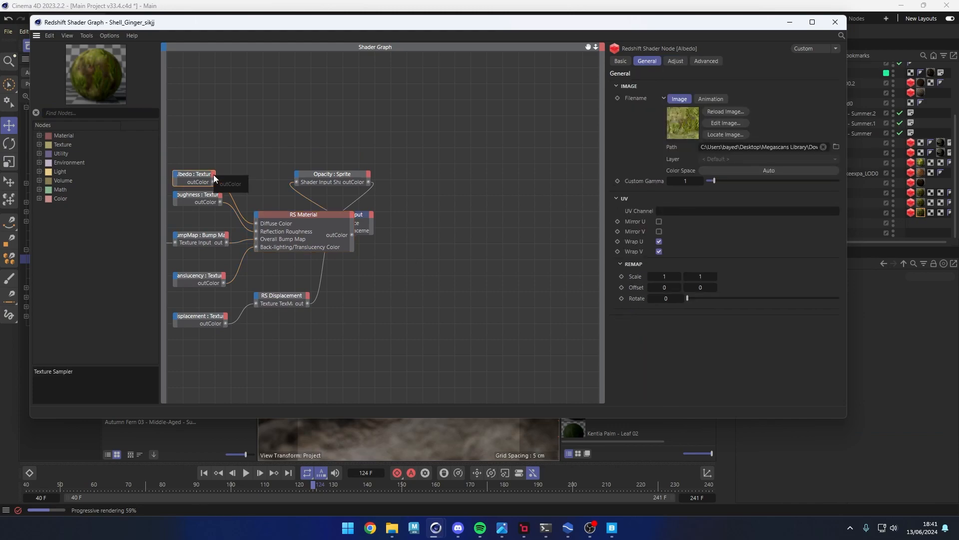
pyautogui.moveTo(764, 146); pyautogui.dragTo(801, 148)
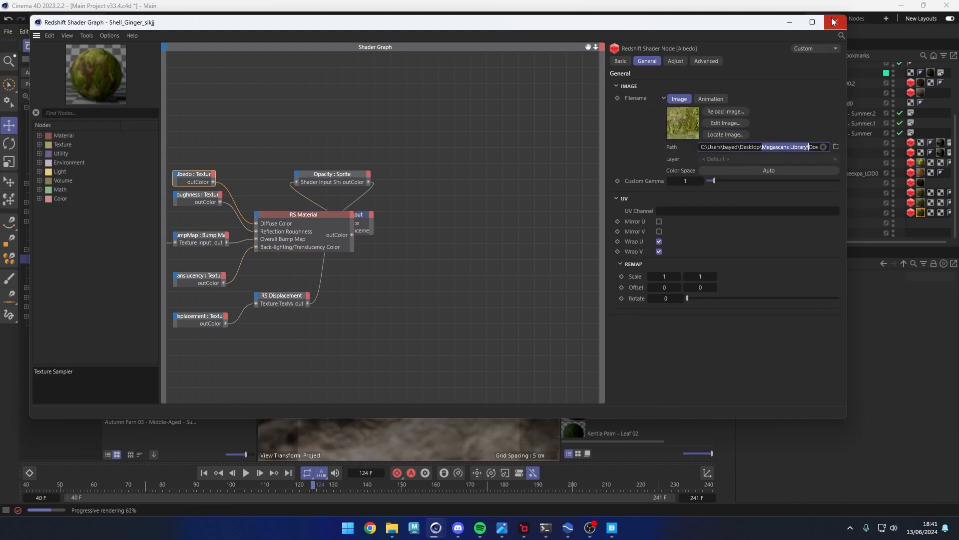
pyautogui.click(832, 22)
# - At frame 172, select the Wood 04 object and examine its material settings and coordinates
pyautogui.click(426, 487)
pyautogui.click(478, 488)
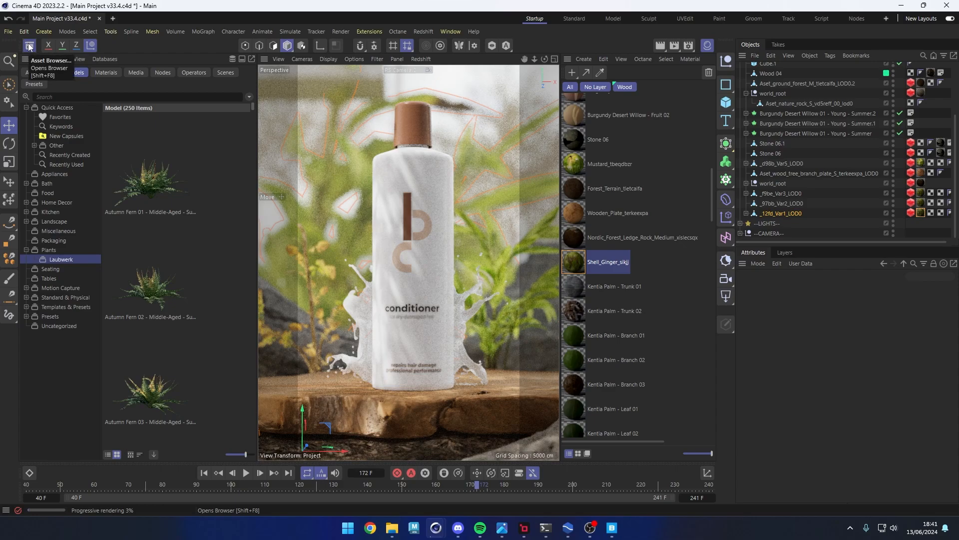
pyautogui.click(279, 304)
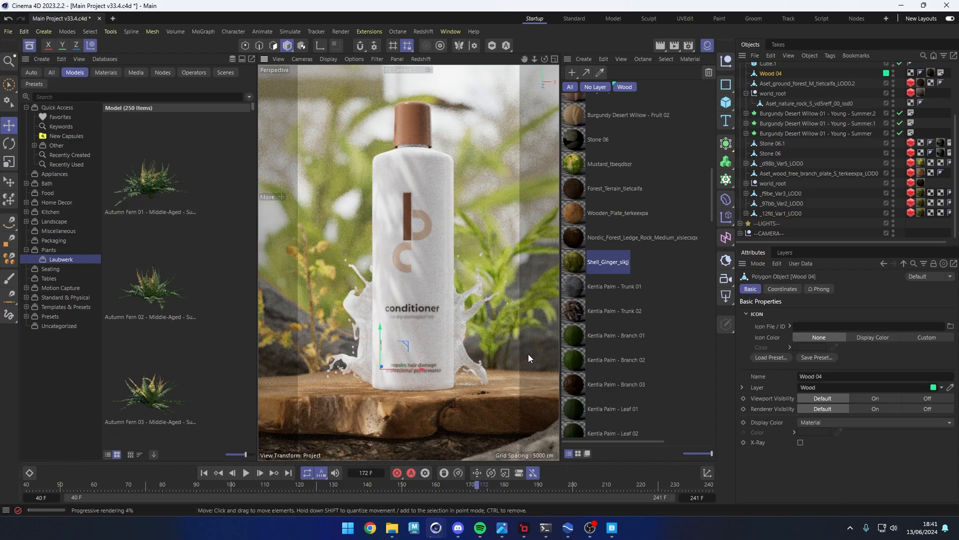
pyautogui.scroll(5, 798, 121)
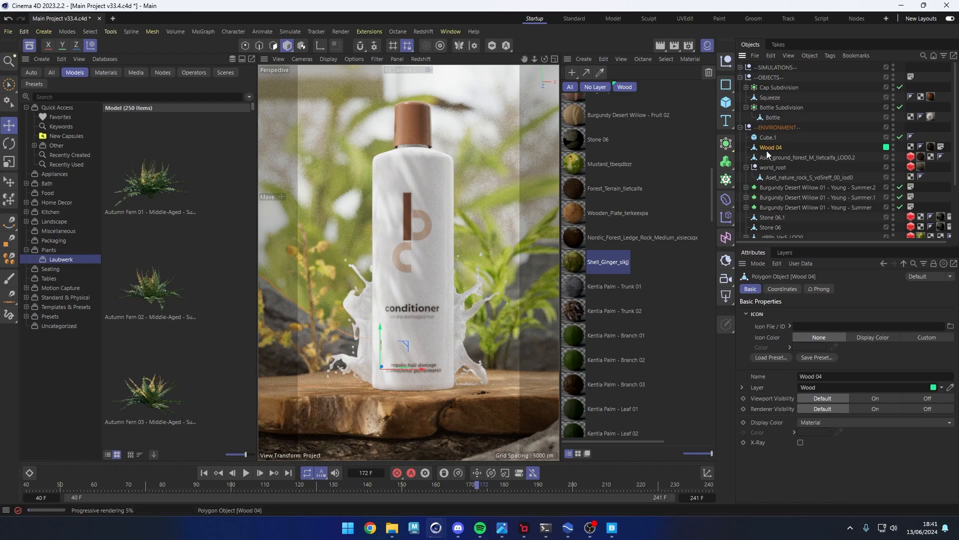
pyautogui.click(930, 148)
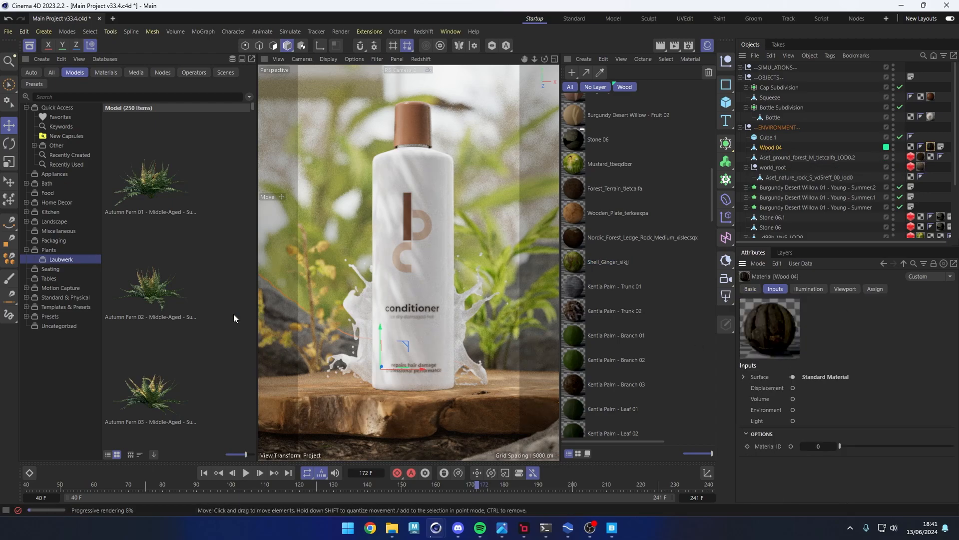
pyautogui.moveTo(815, 290); pyautogui.dragTo(832, 292)
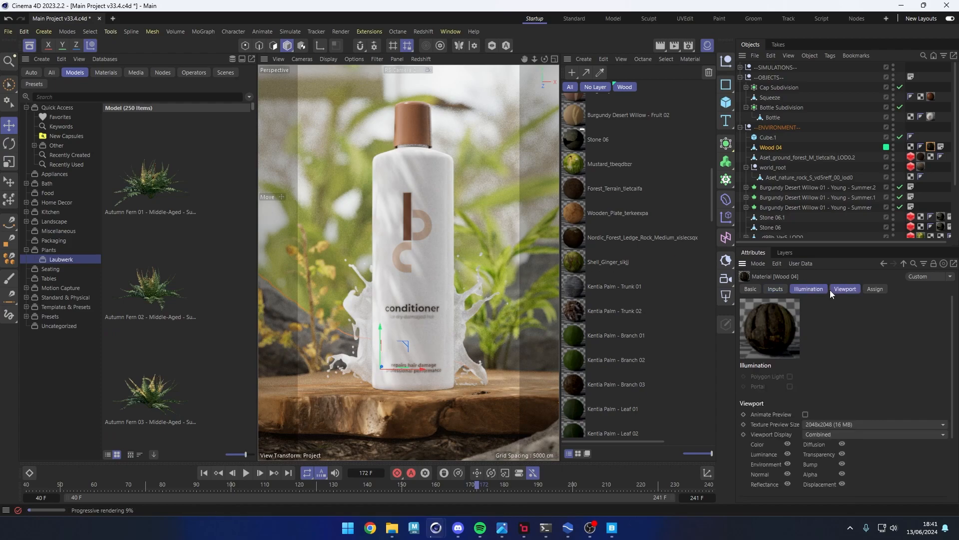
pyautogui.click(775, 148)
pyautogui.click(783, 289)
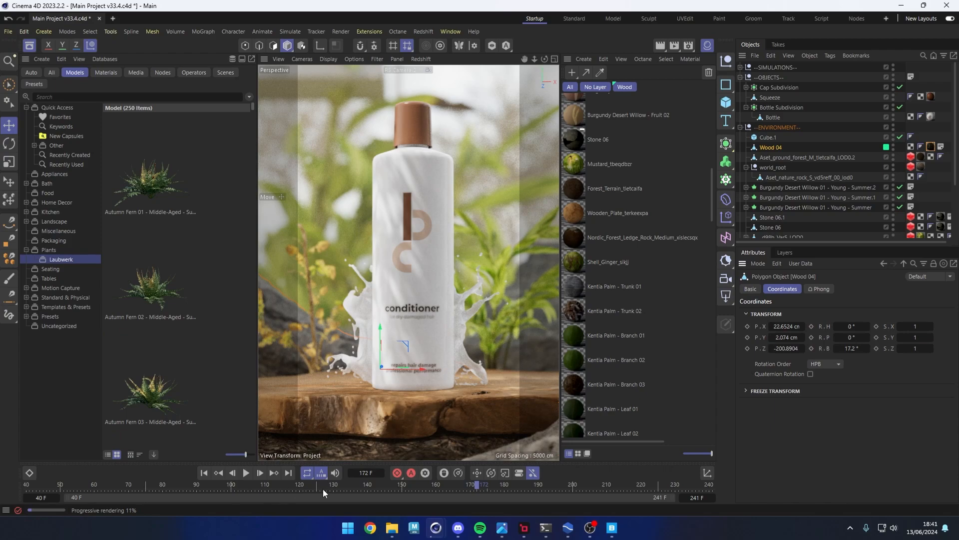
# - Go to frame 213 and select the forest ground asset followed by the bottle in the viewport
pyautogui.click(618, 483)
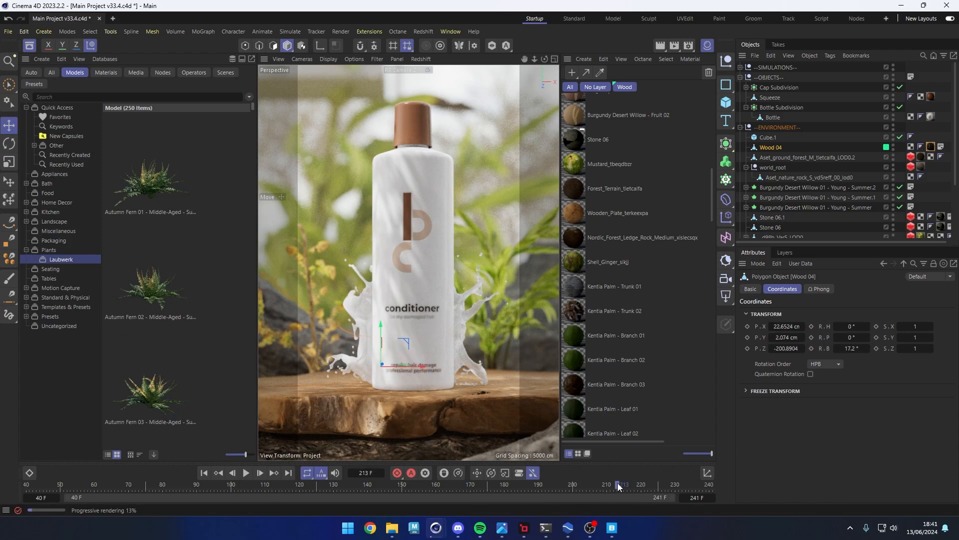
pyautogui.click(342, 445)
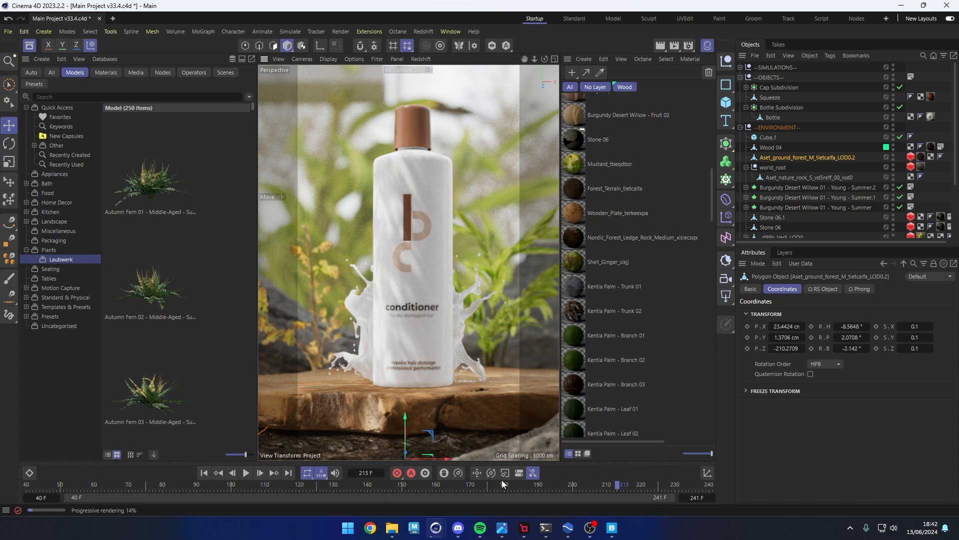
pyautogui.click(435, 339)
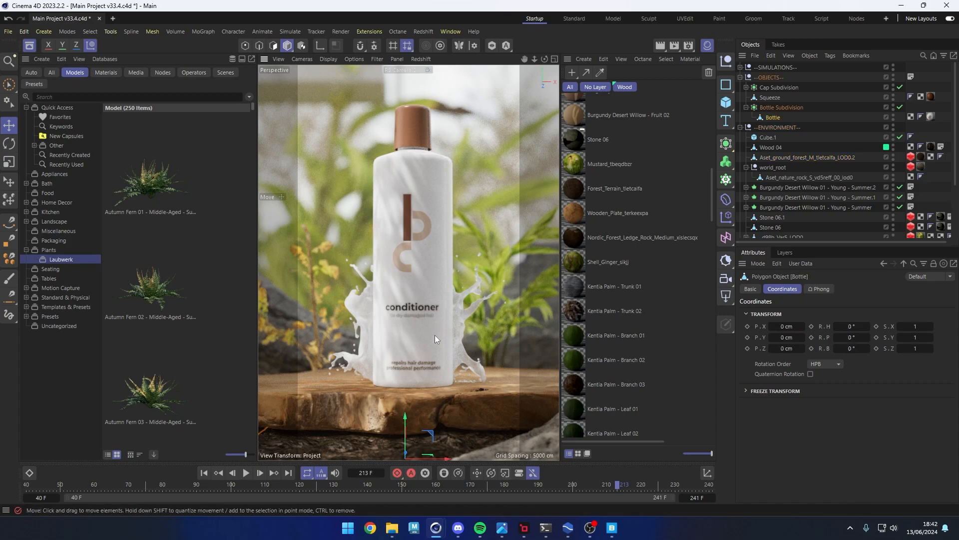
# - Switch to RealFlow, pick out the ForRFcubed bottle object in the viewport, deselect it and return to Cinema 4D
pyautogui.click(566, 529)
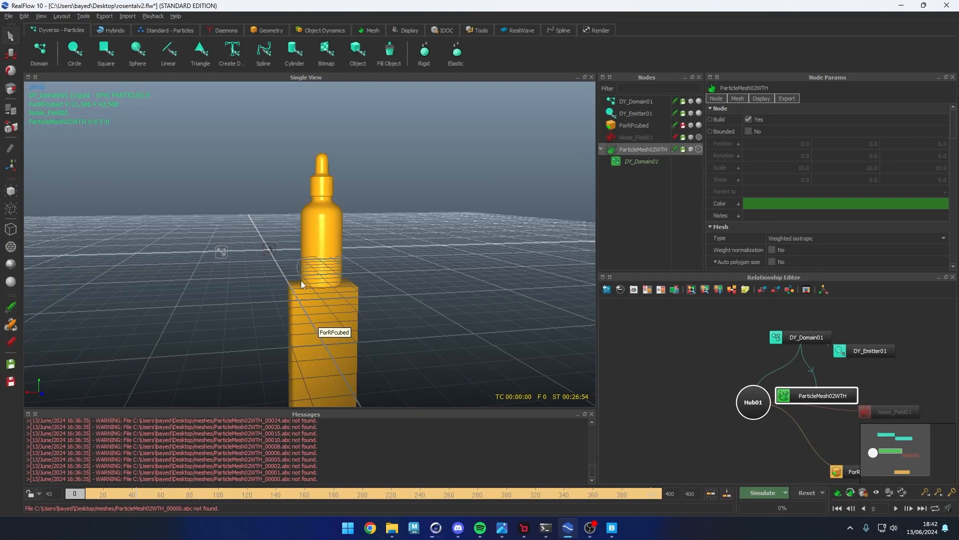
pyautogui.click(320, 248)
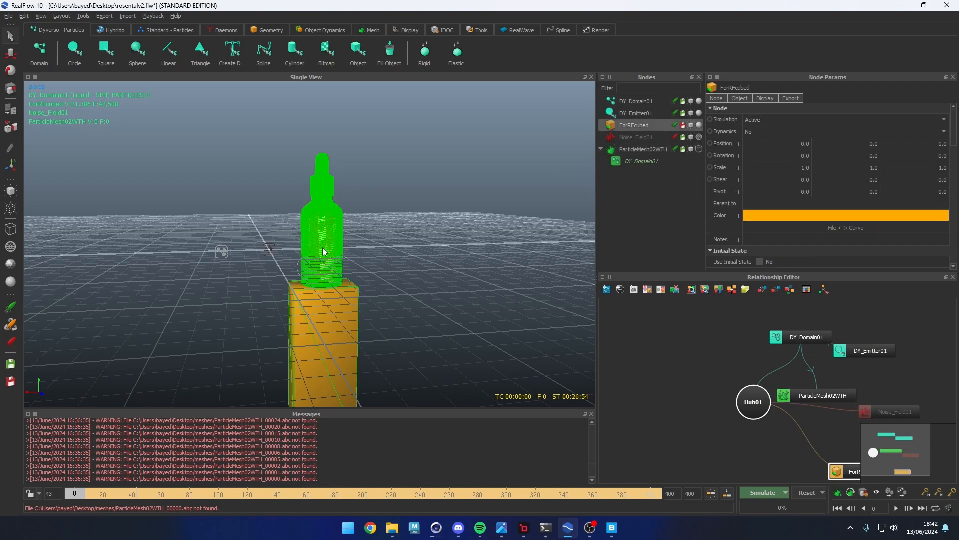
pyautogui.click(503, 385)
pyautogui.click(568, 529)
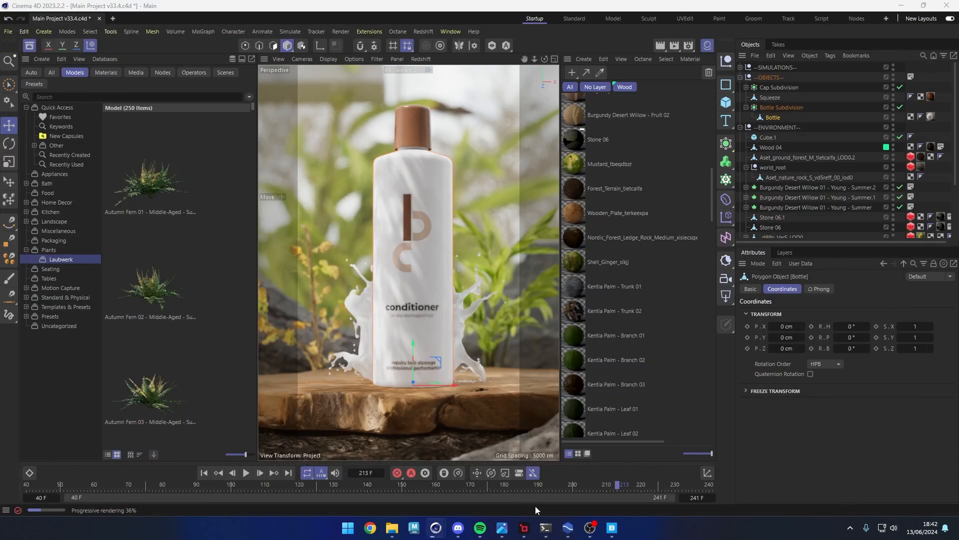
# - Reopen the RealFlow scene, view the selected ForRFcubed bottle more closely, clear the selection and go back to the Cinema 4D conditioner scene
pyautogui.click(569, 529)
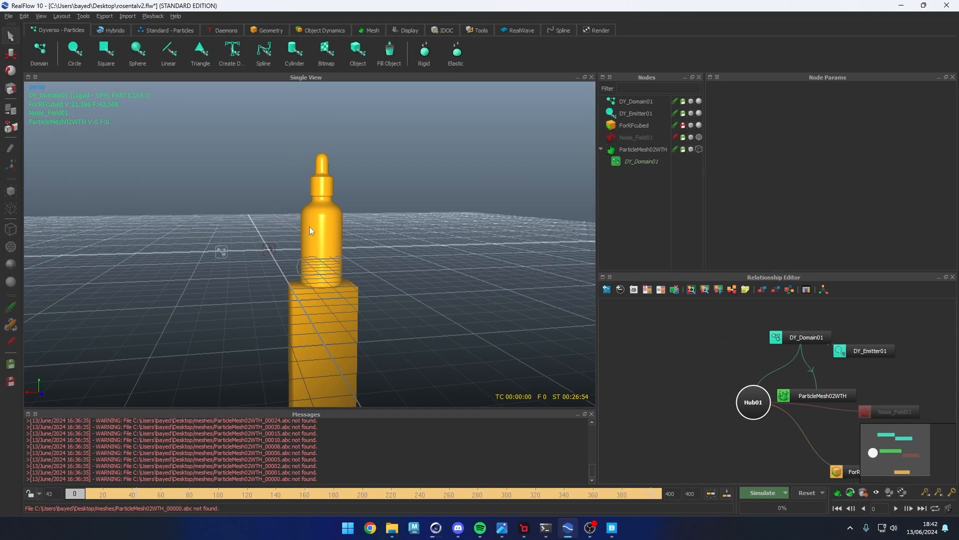
pyautogui.click(312, 218)
pyautogui.scroll(5, 308, 239)
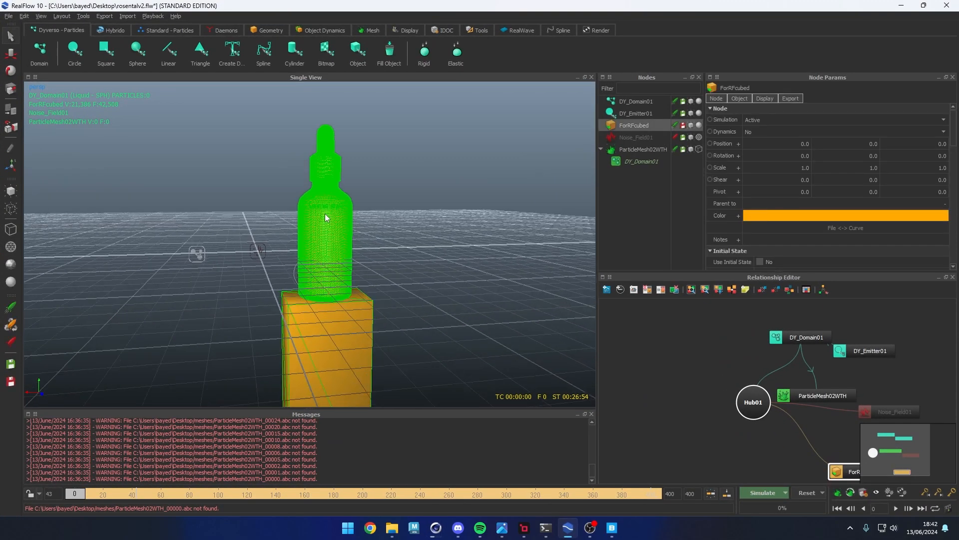
pyautogui.click(272, 203)
pyautogui.click(567, 534)
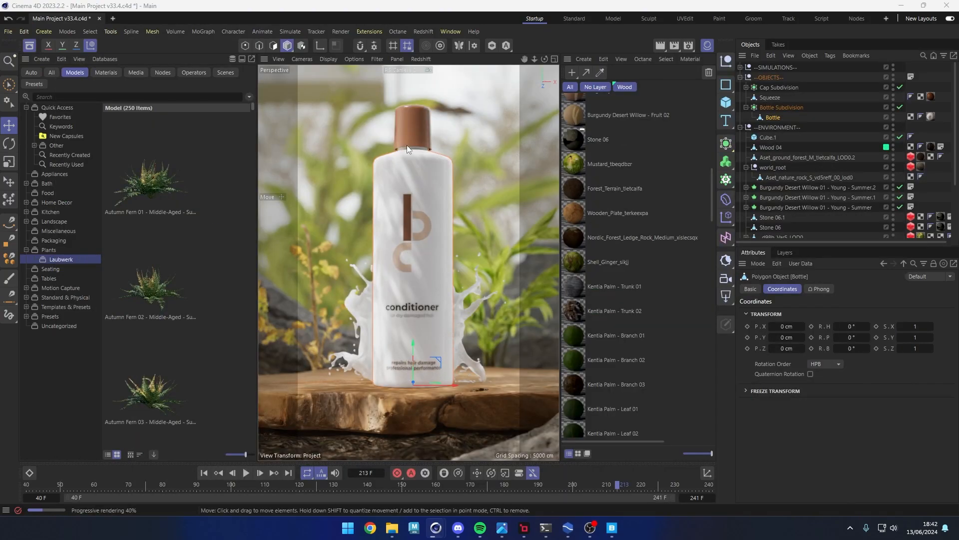
# - Switch to RealFlow, move the simulation back to frame 43 and inspect the emerging fluid mesh up close
pyautogui.click(570, 527)
pyautogui.click(364, 210)
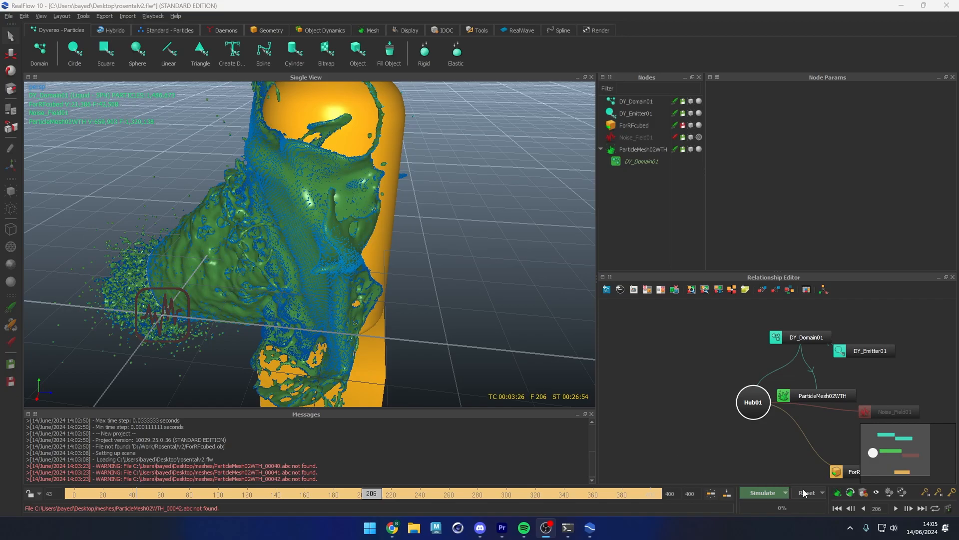
pyautogui.click(833, 508)
pyautogui.scroll(-3, 302, 305)
pyautogui.keyDown('alt'); pyautogui.moveTo(298, 304); pyautogui.dragTo(277, 284); pyautogui.keyUp('alt')
pyautogui.scroll(5, 295, 284)
pyautogui.keyDown('alt'); pyautogui.moveTo(299, 236); pyautogui.dragTo(213, 237); pyautogui.keyUp('alt')
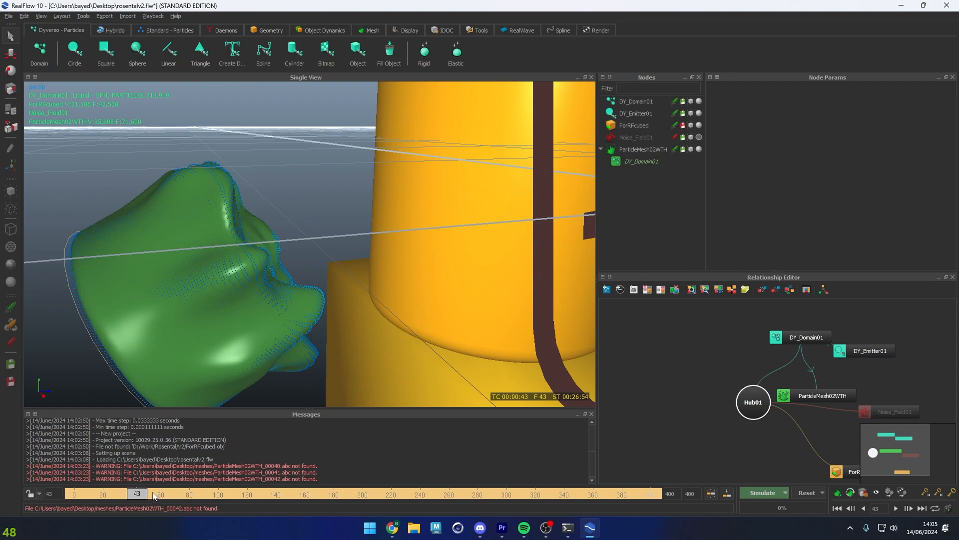
# - Go to frame 110 and examine the fluid mesh splashing against the bottle from several angles
pyautogui.click(232, 494)
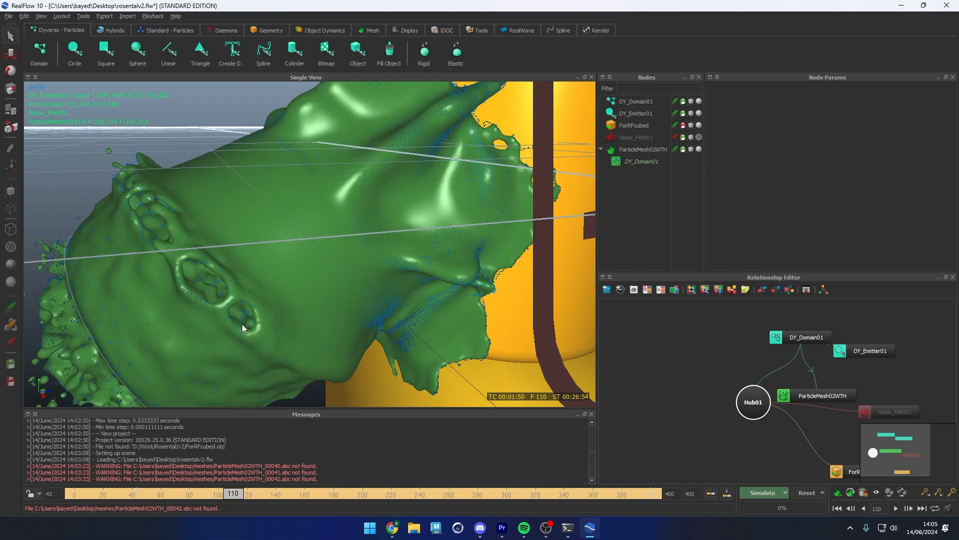
pyautogui.keyDown('alt'); pyautogui.moveTo(242, 324); pyautogui.dragTo(180, 330, button='right'); pyautogui.keyUp('alt')
pyautogui.keyDown('alt'); pyautogui.moveTo(262, 310); pyautogui.dragTo(302, 304, button='right'); pyautogui.keyUp('alt')
pyautogui.keyDown('alt'); pyautogui.moveTo(304, 304); pyautogui.dragTo(522, 304); pyautogui.keyUp('alt')
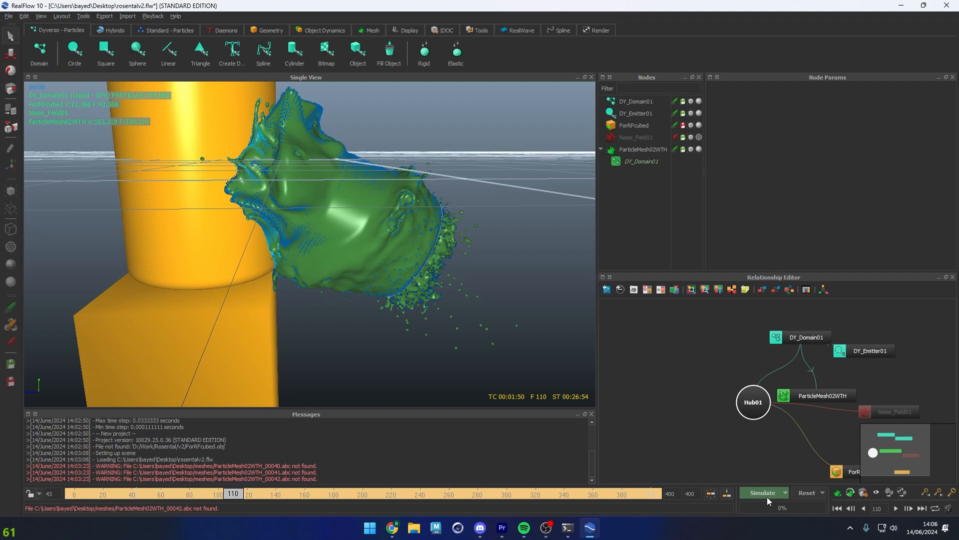
pyautogui.keyDown('alt'); pyautogui.moveTo(469, 313); pyautogui.dragTo(408, 317); pyautogui.keyUp('alt')
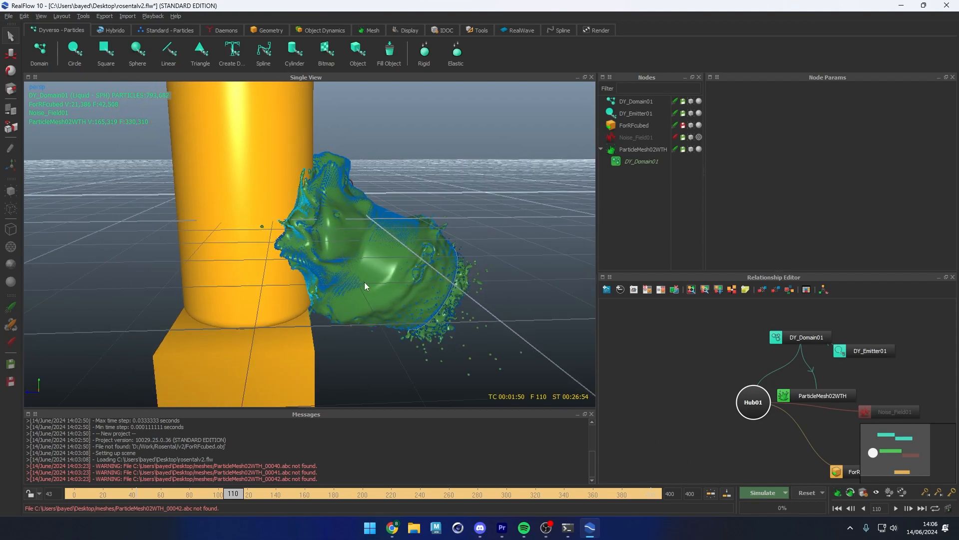
pyautogui.click(339, 246)
pyautogui.keyDown('alt'); pyautogui.moveTo(356, 235); pyautogui.dragTo(231, 302); pyautogui.keyUp('alt')
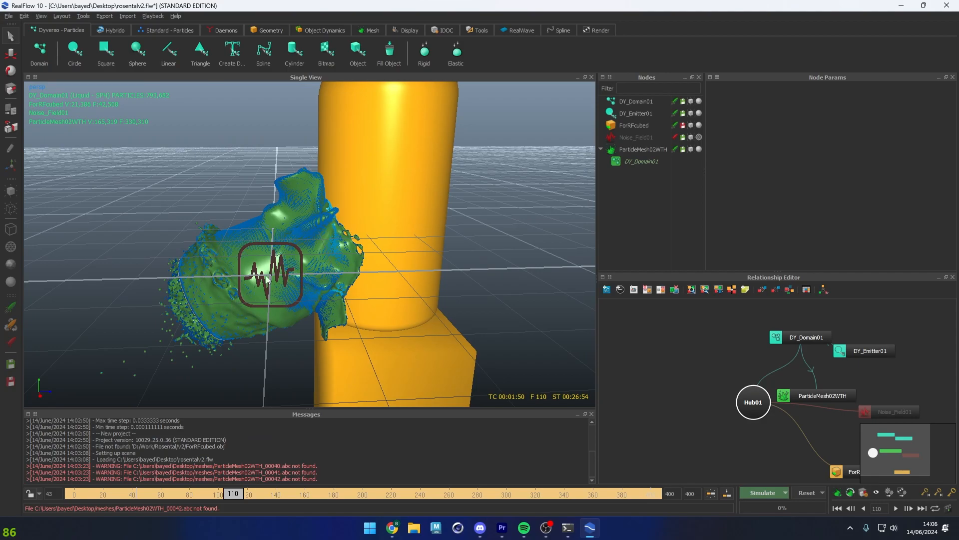
pyautogui.keyDown('alt'); pyautogui.moveTo(274, 276); pyautogui.dragTo(451, 275); pyautogui.keyUp('alt')
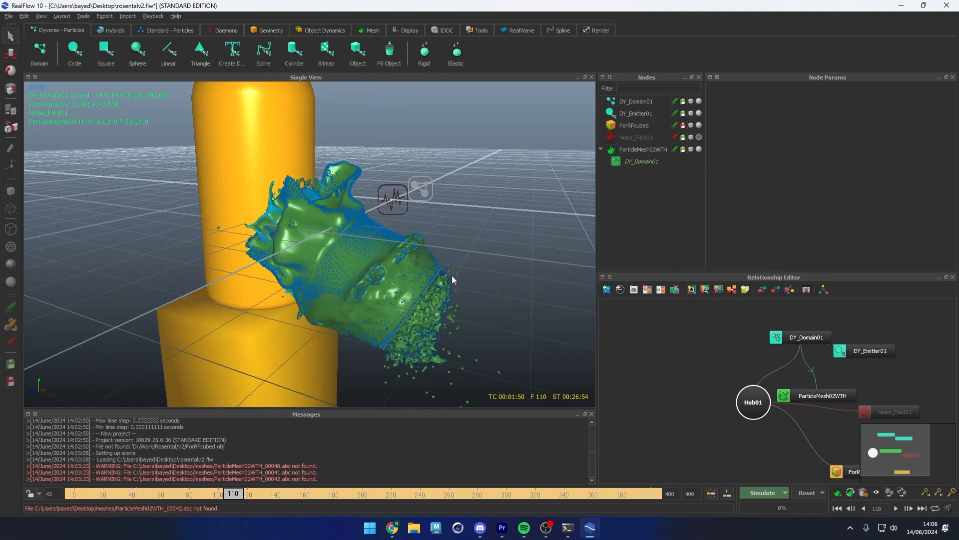
pyautogui.keyDown('alt'); pyautogui.moveTo(343, 260); pyautogui.dragTo(531, 248); pyautogui.keyUp('alt')
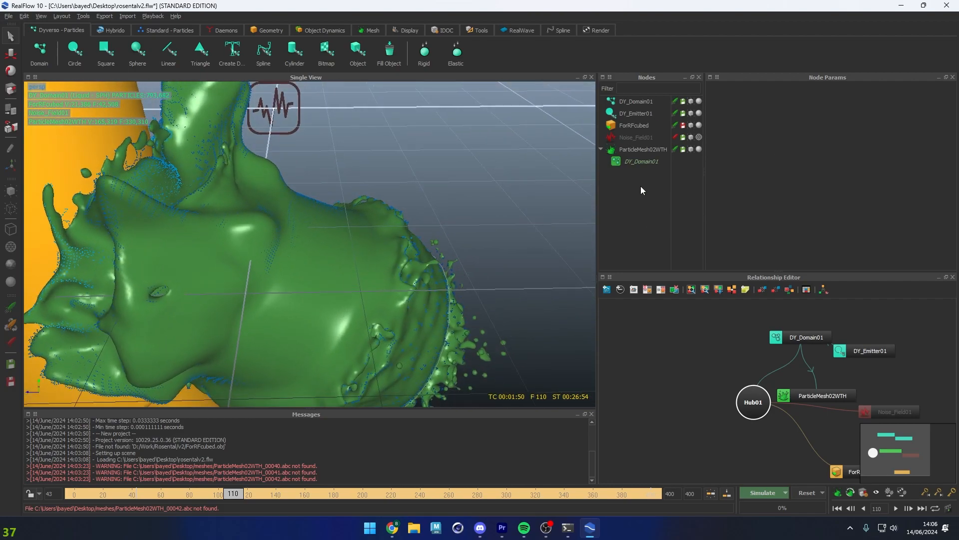
# - Point out the ForRFcubed, ParticleMesh02WTH and Noise_Field01 nodes, clear the selection and view the splash from the emitter side
pyautogui.click(634, 124)
pyautogui.click(638, 141)
pyautogui.click(643, 158)
pyautogui.click(643, 137)
pyautogui.click(373, 163)
pyautogui.keyDown('alt'); pyautogui.moveTo(373, 163); pyautogui.dragTo(475, 213); pyautogui.keyUp('alt')
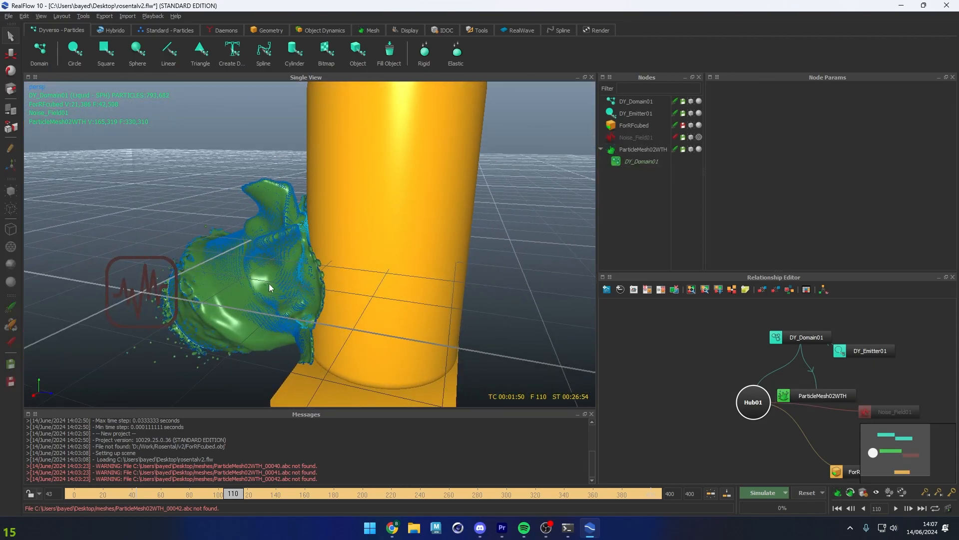
pyautogui.keyDown('alt'); pyautogui.moveTo(274, 291); pyautogui.dragTo(250, 258); pyautogui.keyUp('alt')
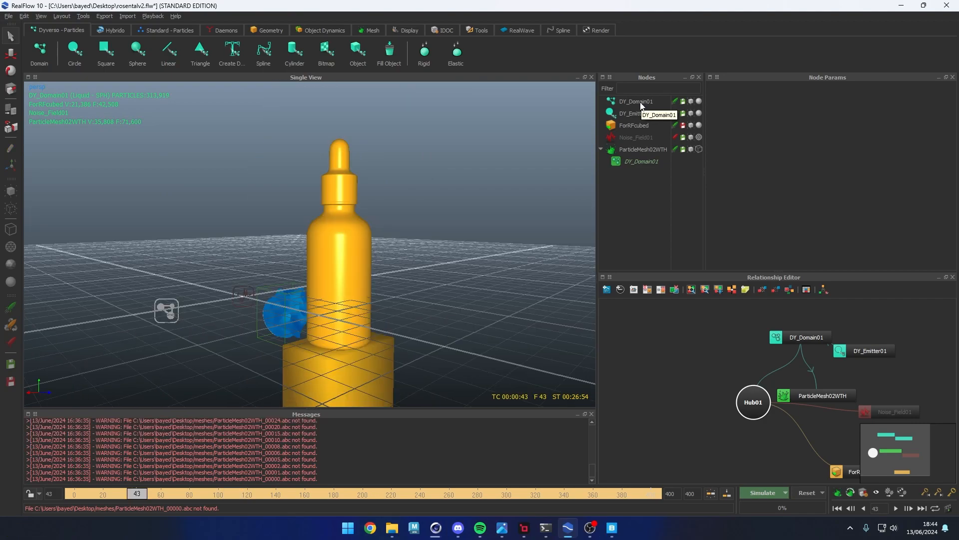
# - Review the DY_Domain01 node and DY_Emitter01's Circle Emitter settings, and inspect the circular emitter in the viewport
pyautogui.click(640, 102)
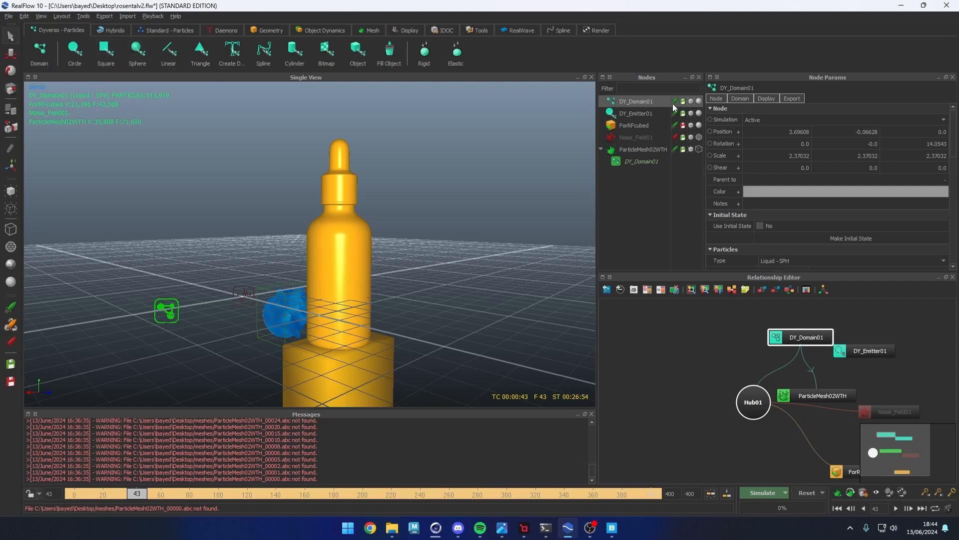
pyautogui.click(638, 113)
pyautogui.scroll(-4, 747, 227)
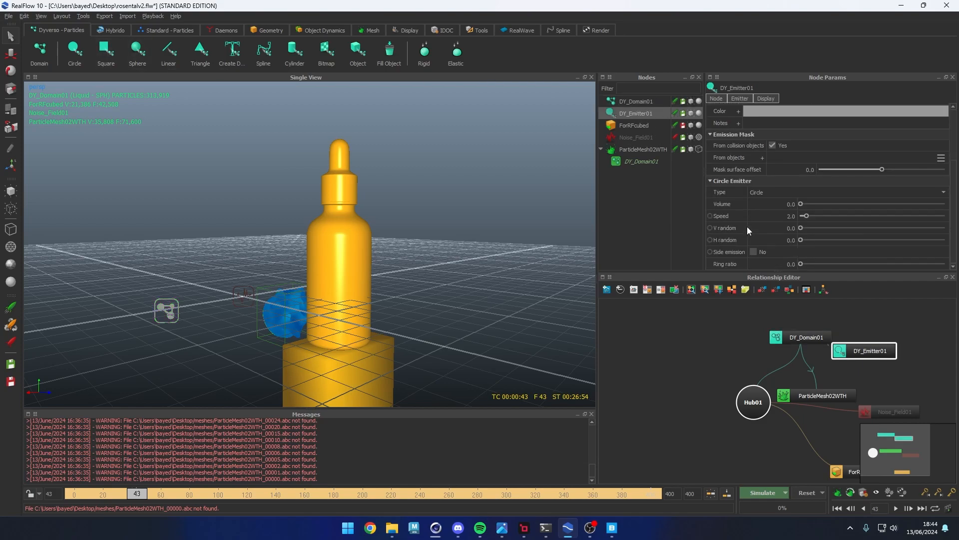
pyautogui.scroll(8, 272, 332)
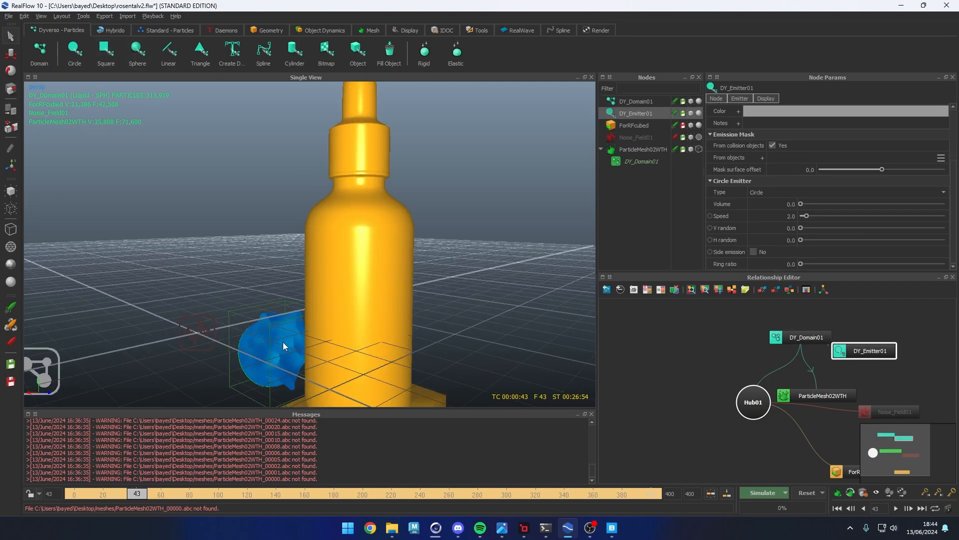
pyautogui.keyDown('alt'); pyautogui.moveTo(272, 288); pyautogui.dragTo(275, 309); pyautogui.keyUp('alt')
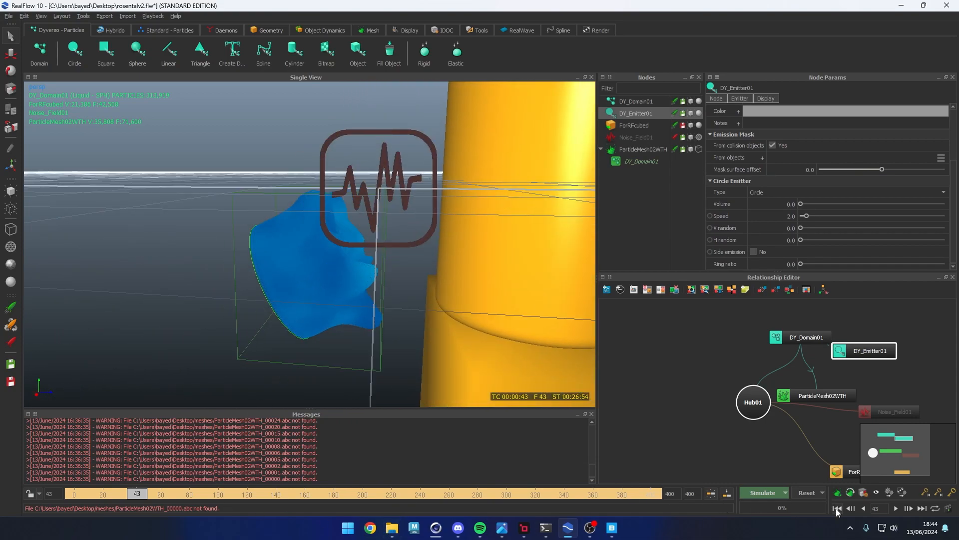
pyautogui.keyDown('alt'); pyautogui.moveTo(235, 274); pyautogui.dragTo(350, 260); pyautogui.keyUp('alt')
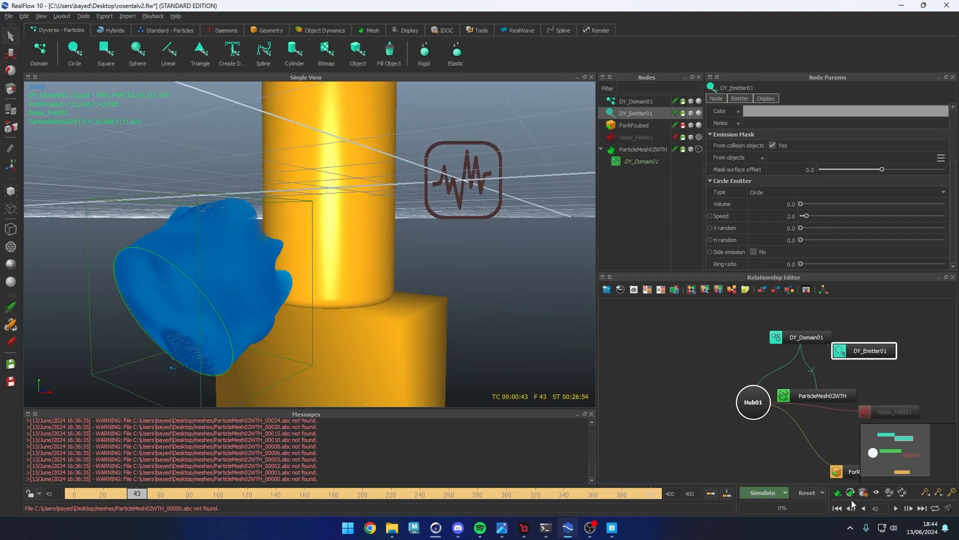
# - Scrub the simulation back to frame 0 and look over the bottle and emitter before any fluid is released
pyautogui.moveTo(137, 494); pyautogui.dragTo(71, 494)
pyautogui.keyDown('alt'); pyautogui.moveTo(174, 317); pyautogui.dragTo(125, 319); pyautogui.keyUp('alt')
pyautogui.scroll(-12, 149, 321)
pyautogui.keyDown('alt'); pyautogui.moveTo(290, 280); pyautogui.dragTo(323, 273); pyautogui.keyUp('alt')
pyautogui.scroll(8, 324, 273)
pyautogui.keyDown('alt'); pyautogui.moveTo(391, 286); pyautogui.dragTo(272, 328); pyautogui.keyUp('alt')
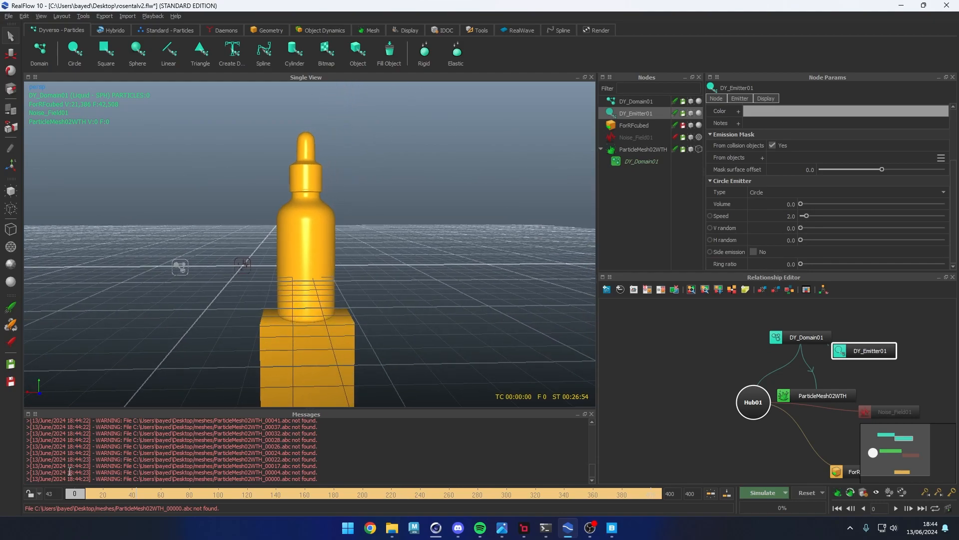
# - Scrub the simulation to frame 228 and view the splash around the bottle's base
pyautogui.moveTo(75, 494); pyautogui.dragTo(403, 481)
pyautogui.keyDown('alt'); pyautogui.moveTo(289, 321); pyautogui.dragTo(334, 309); pyautogui.keyUp('alt')
pyautogui.keyDown('alt'); pyautogui.moveTo(334, 309); pyautogui.dragTo(314, 366, button='right'); pyautogui.keyUp('alt')
pyautogui.keyDown('alt'); pyautogui.moveTo(314, 366); pyautogui.dragTo(262, 265, button='middle'); pyautogui.keyUp('alt')
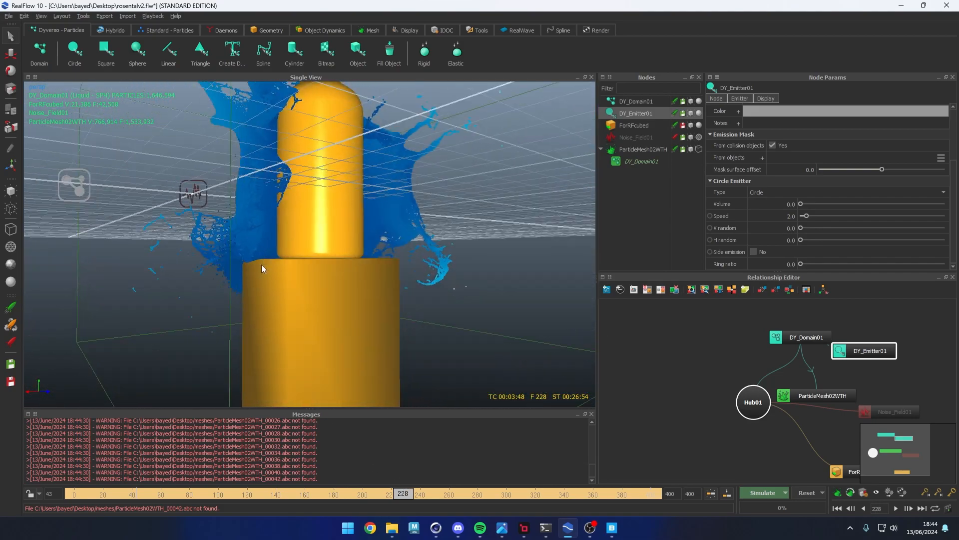
# - Select the ForRFcubed bottle and block, compare them with the conditioner bottle on its wooden base in Cinema 4D, and return to RealFlow
pyautogui.click(290, 290)
pyautogui.keyDown('alt'); pyautogui.moveTo(290, 291); pyautogui.dragTo(343, 297); pyautogui.keyUp('alt')
pyautogui.click(350, 316)
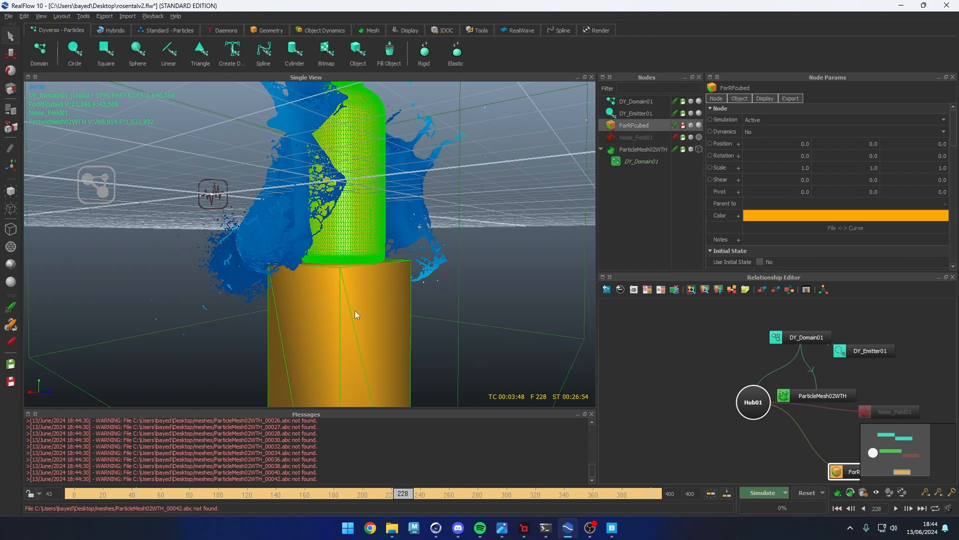
pyautogui.moveTo(436, 528)
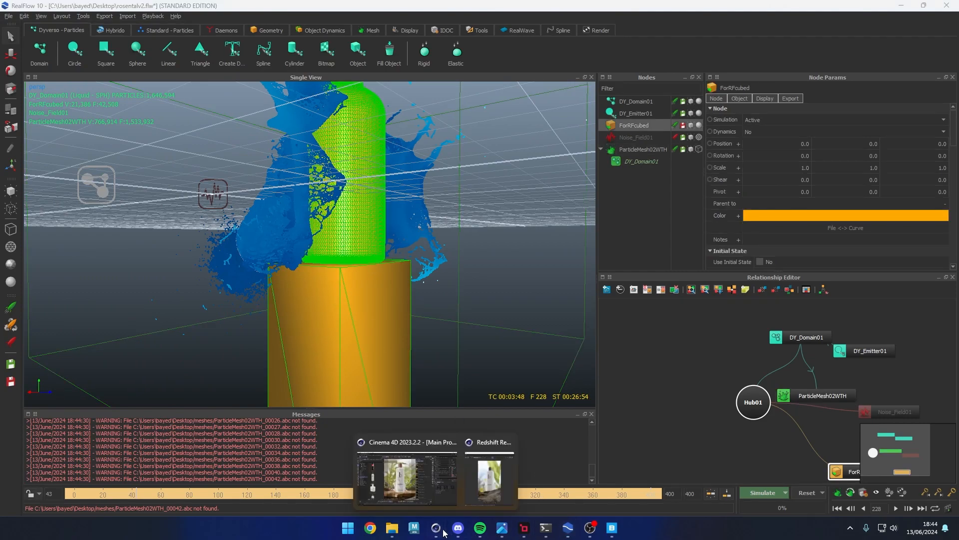
pyautogui.click(398, 493)
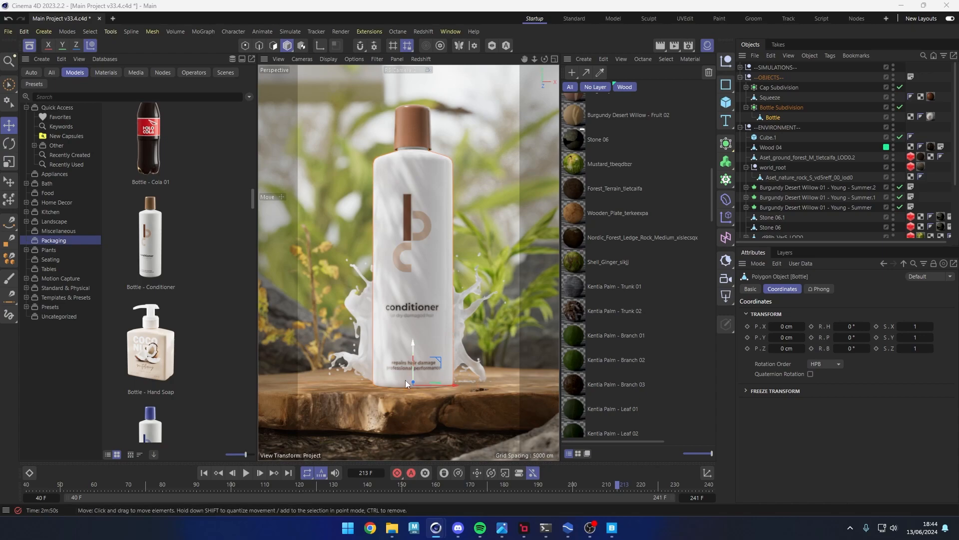
pyautogui.hotkey('alt', 'Tab')
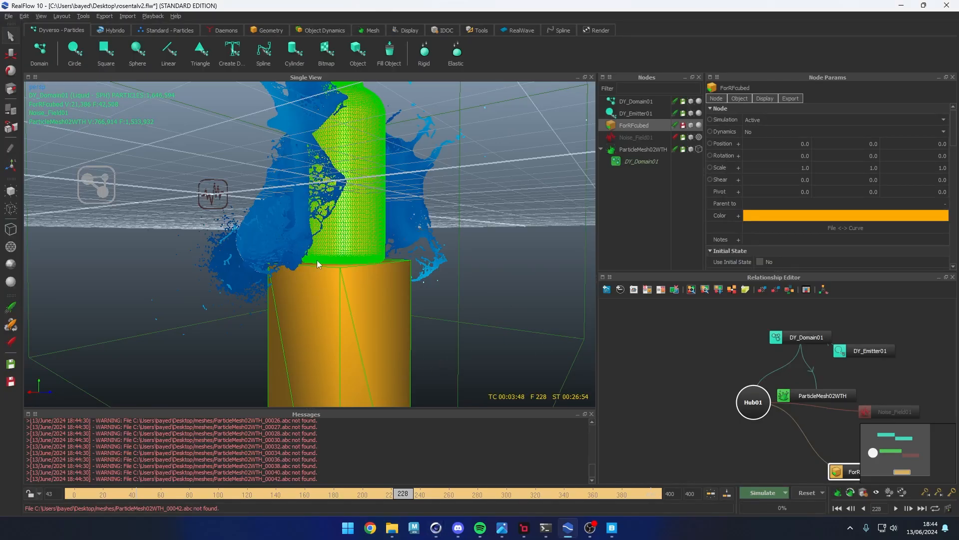
# - Advance the simulation to frame 300, view the whole splash and select the ParticleMesh02WTH fluid mesh
pyautogui.keyDown('alt'); pyautogui.moveTo(316, 258); pyautogui.dragTo(282, 303); pyautogui.keyUp('alt')
pyautogui.keyDown('alt'); pyautogui.moveTo(282, 304); pyautogui.dragTo(279, 331, button='middle'); pyautogui.keyUp('alt')
pyautogui.keyDown('alt'); pyautogui.moveTo(279, 330); pyautogui.dragTo(336, 417, button='right'); pyautogui.keyUp('alt')
pyautogui.moveTo(438, 498); pyautogui.dragTo(504, 497)
pyautogui.keyDown('alt'); pyautogui.moveTo(397, 374); pyautogui.dragTo(317, 254); pyautogui.keyUp('alt')
pyautogui.click(287, 245)
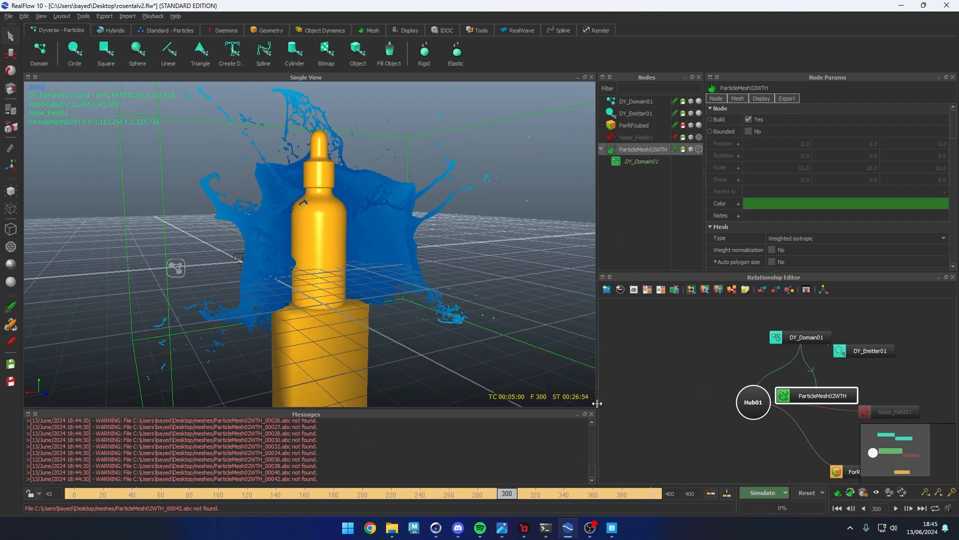
# - Select the Noise_Field01 node, rewind to frame 0 and advance to frame 58 to watch fluid leave the emitter
pyautogui.click(639, 135)
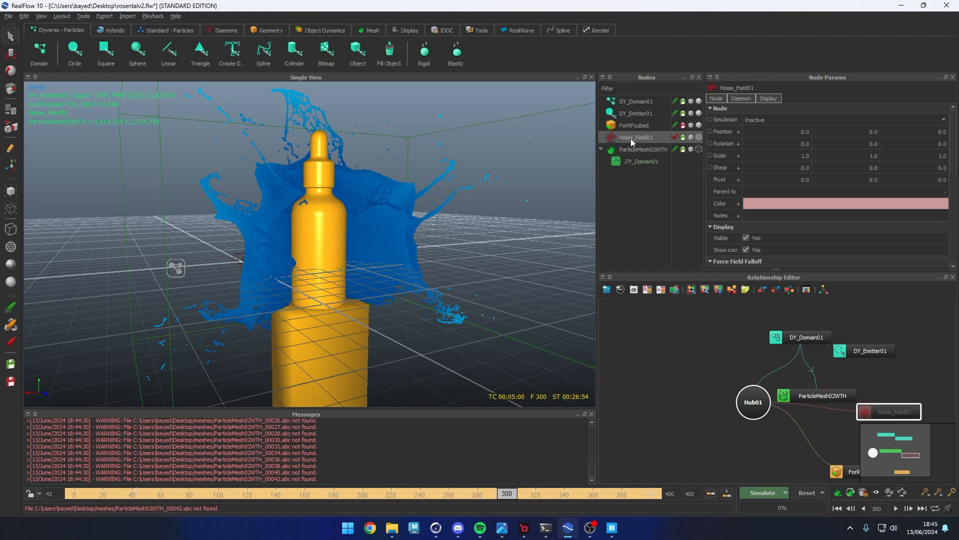
pyautogui.moveTo(506, 494); pyautogui.dragTo(74, 495)
pyautogui.keyDown('alt'); pyautogui.moveTo(319, 309); pyautogui.dragTo(269, 269); pyautogui.keyUp('alt')
pyautogui.scroll(5, 340, 309)
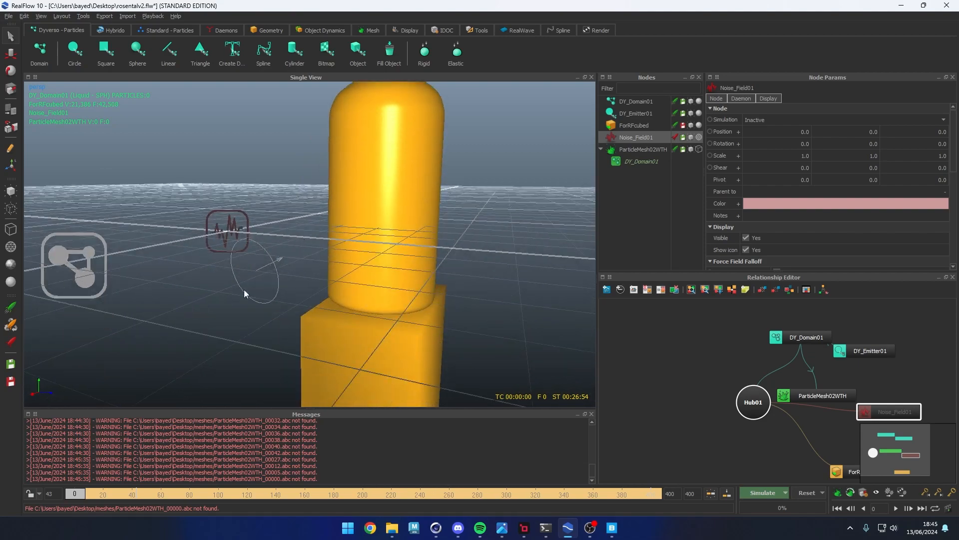
pyautogui.moveTo(77, 498); pyautogui.dragTo(158, 499)
pyautogui.keyDown('alt'); pyautogui.moveTo(304, 267); pyautogui.dragTo(322, 236); pyautogui.keyUp('alt')
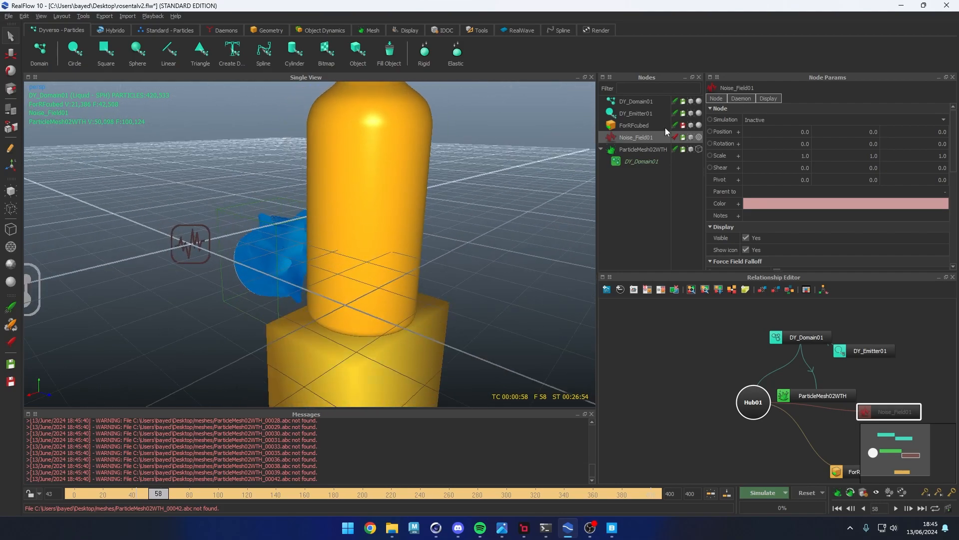
# - Advance to frame 208 and examine the splash wrapping around the bottle from above, the side and the front
pyautogui.moveTo(161, 494); pyautogui.dragTo(374, 493)
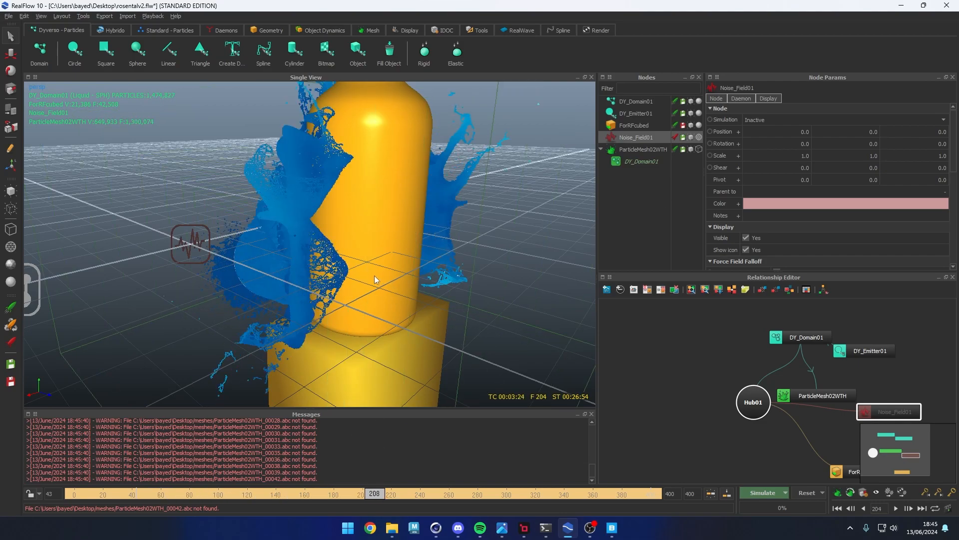
pyautogui.keyDown('alt'); pyautogui.moveTo(376, 276); pyautogui.dragTo(313, 274); pyautogui.keyUp('alt')
pyautogui.keyDown('alt'); pyautogui.moveTo(312, 270); pyautogui.dragTo(274, 272, button='right'); pyautogui.keyUp('alt')
pyautogui.keyDown('alt'); pyautogui.moveTo(274, 272); pyautogui.dragTo(327, 268, button='middle'); pyautogui.keyUp('alt')
pyautogui.keyDown('alt'); pyautogui.moveTo(327, 268); pyautogui.dragTo(404, 314, button='right'); pyautogui.keyUp('alt')
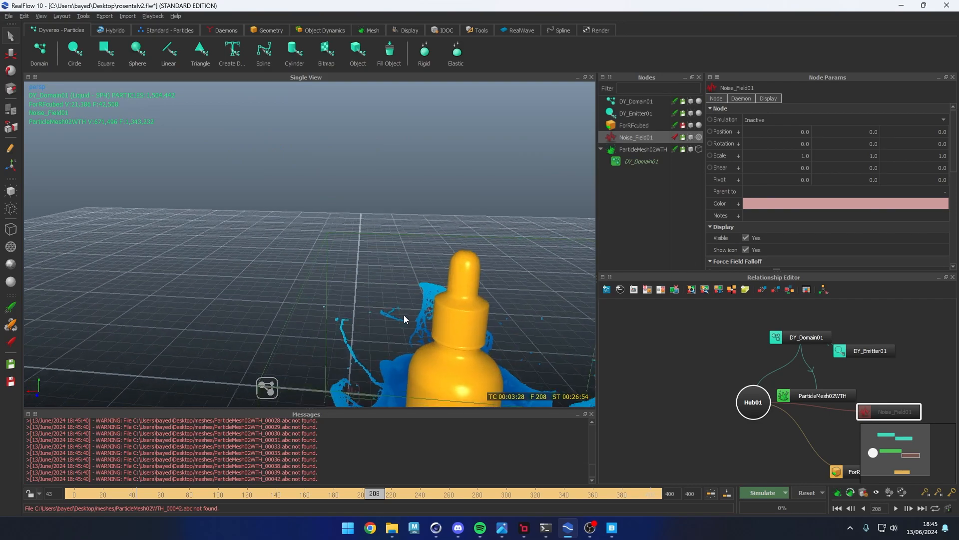
pyautogui.keyDown('alt'); pyautogui.moveTo(403, 314); pyautogui.dragTo(343, 223, button='middle'); pyautogui.keyUp('alt')
pyautogui.keyDown('alt'); pyautogui.moveTo(342, 223); pyautogui.dragTo(387, 328); pyautogui.keyUp('alt')
pyautogui.keyDown('alt'); pyautogui.moveTo(351, 259); pyautogui.dragTo(334, 262, button='right'); pyautogui.keyUp('alt')
pyautogui.keyDown('alt'); pyautogui.moveTo(334, 262); pyautogui.dragTo(344, 228); pyautogui.keyUp('alt')
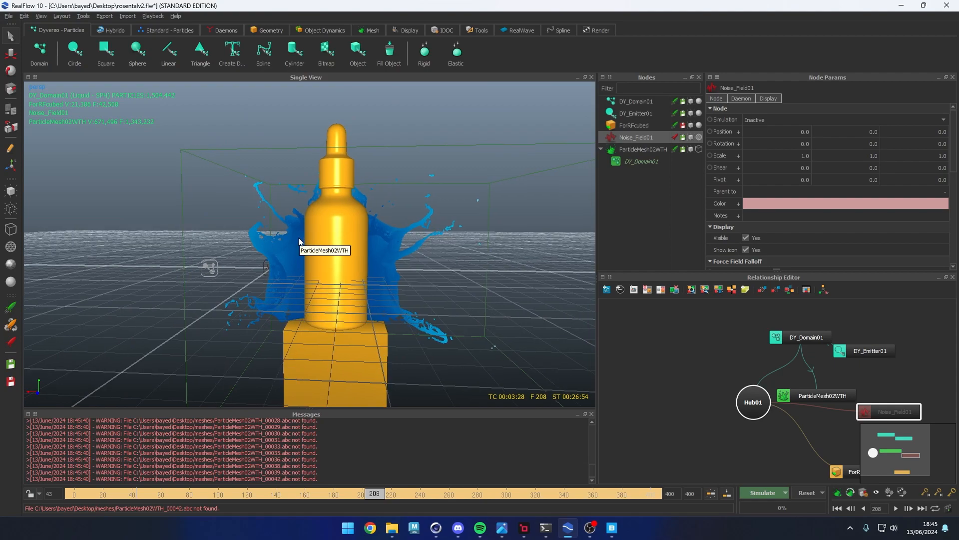
pyautogui.keyDown('alt'); pyautogui.moveTo(322, 255); pyautogui.dragTo(296, 256); pyautogui.keyUp('alt')
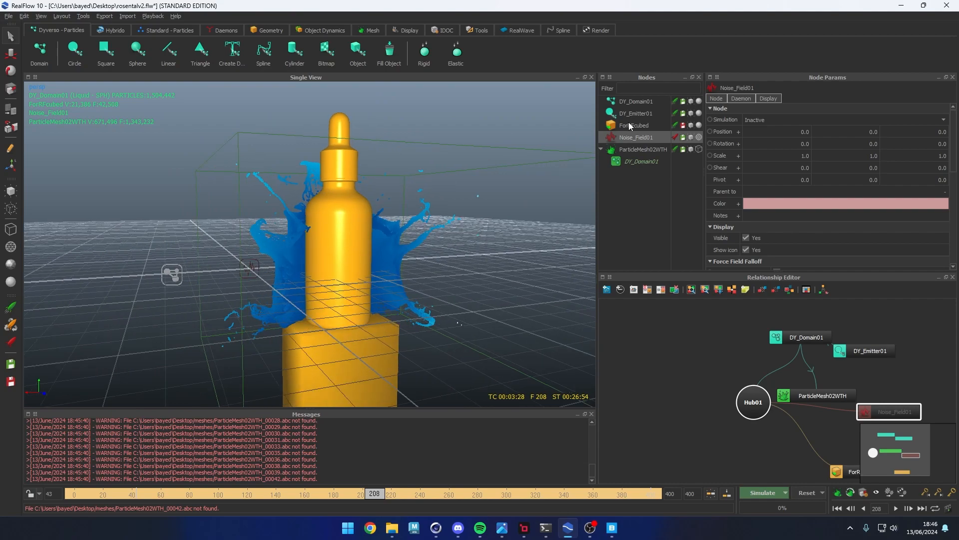
# - Inspect the ForRFcubed, DY_Emitter01 and DY_Domain01 nodes, including the domain's particle type options
pyautogui.click(646, 125)
pyautogui.click(645, 113)
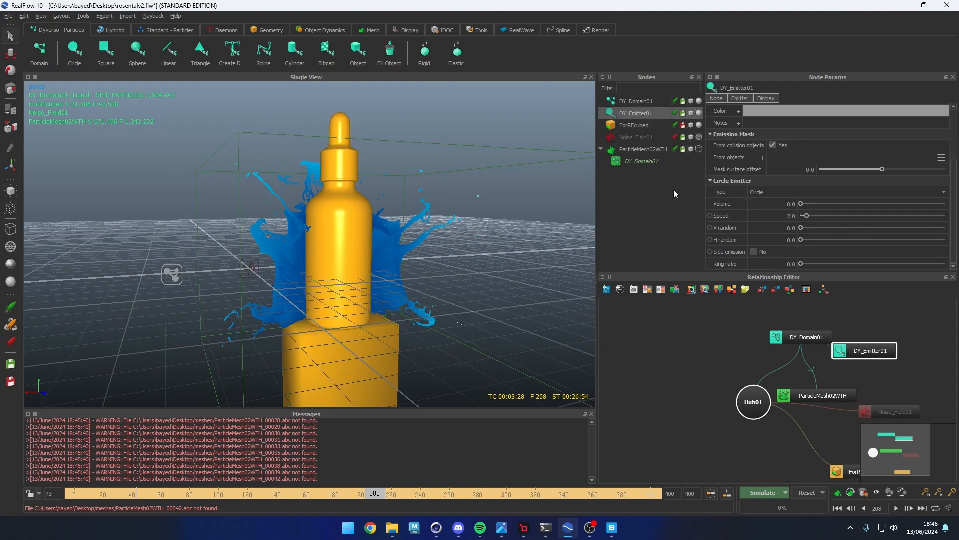
pyautogui.click(634, 101)
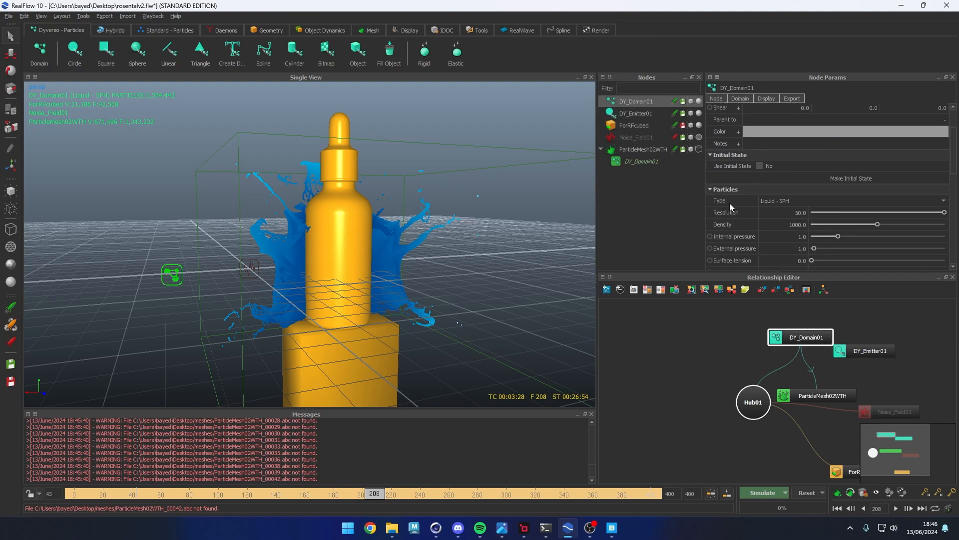
pyautogui.scroll(-1, 742, 203)
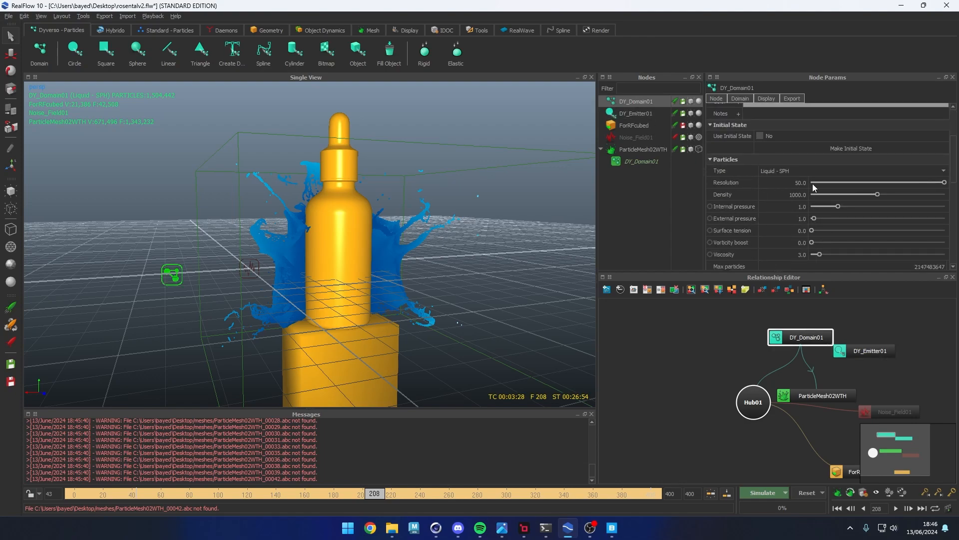
pyautogui.click(782, 171)
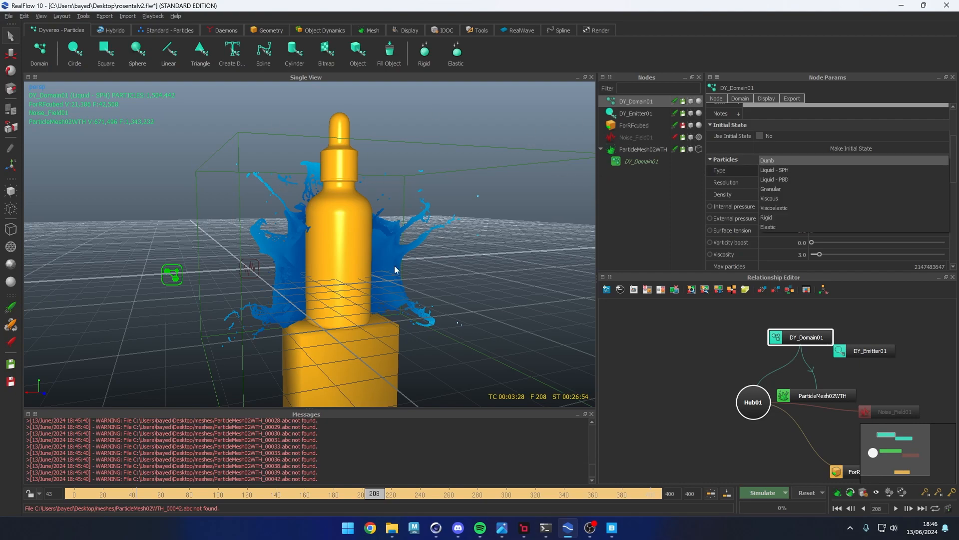
pyautogui.click(627, 208)
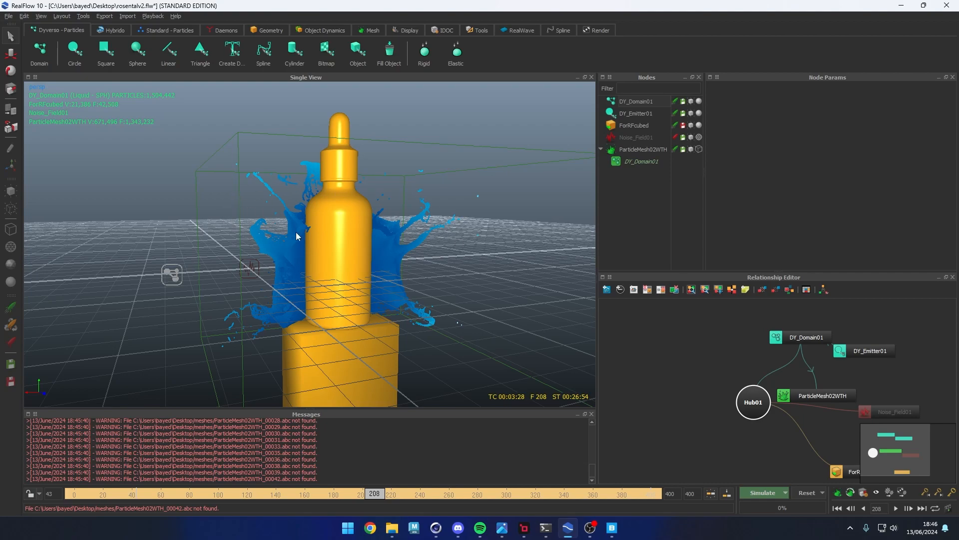
pyautogui.click(642, 105)
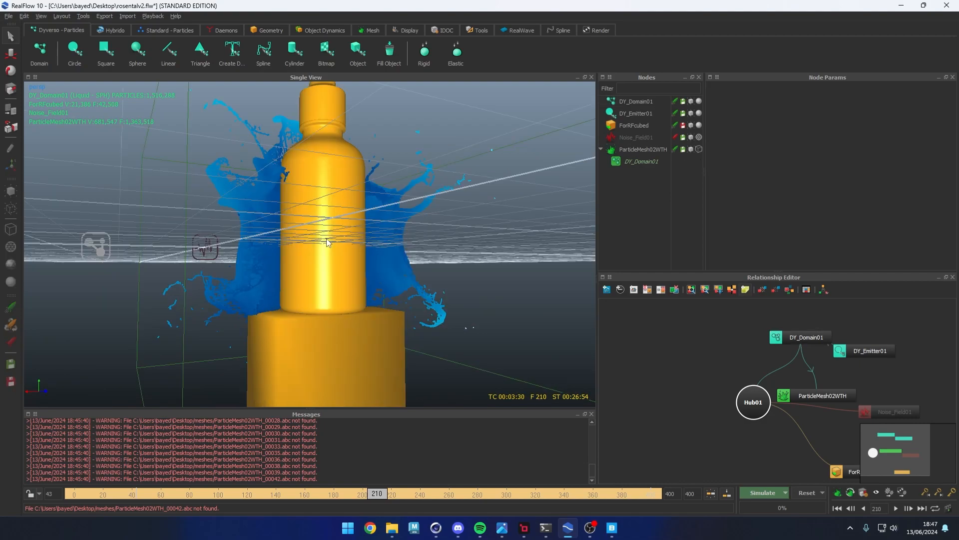
# - Examine the splash wrapping around the bottle at frame 210 from lower, higher and closer viewpoints
pyautogui.keyDown('alt'); pyautogui.moveTo(327, 242); pyautogui.dragTo(329, 254); pyautogui.keyUp('alt')
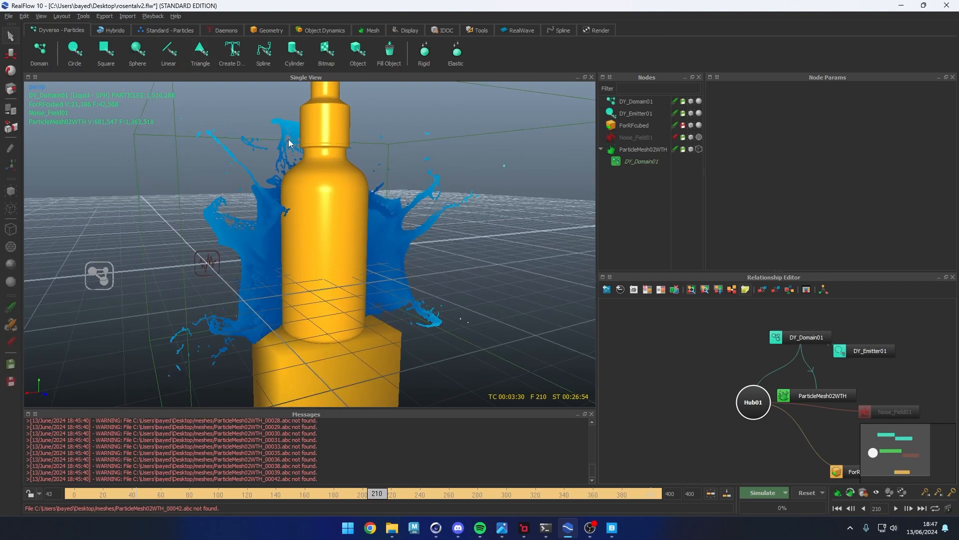
pyautogui.keyDown('alt'); pyautogui.moveTo(241, 287); pyautogui.dragTo(402, 242); pyautogui.keyUp('alt')
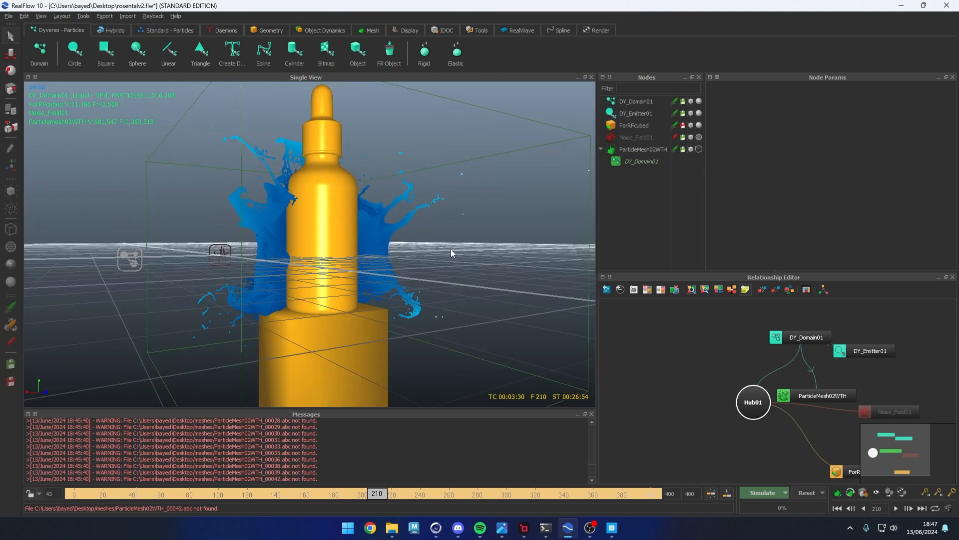
pyautogui.scroll(10, 271, 248)
pyautogui.keyDown('alt'); pyautogui.moveTo(341, 235); pyautogui.dragTo(301, 272, button='middle'); pyautogui.keyUp('alt')
pyautogui.scroll(-9, 294, 252)
# - Switch to Cinema 4D to view the conditioner bottle's splash and browse the material list, and return to RealFlow
pyautogui.moveTo(437, 528)
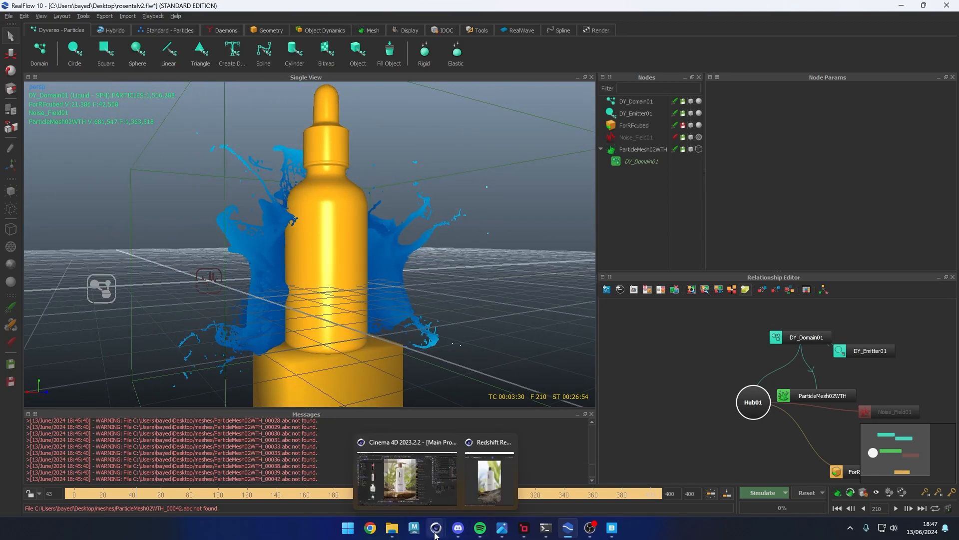
pyautogui.click(414, 473)
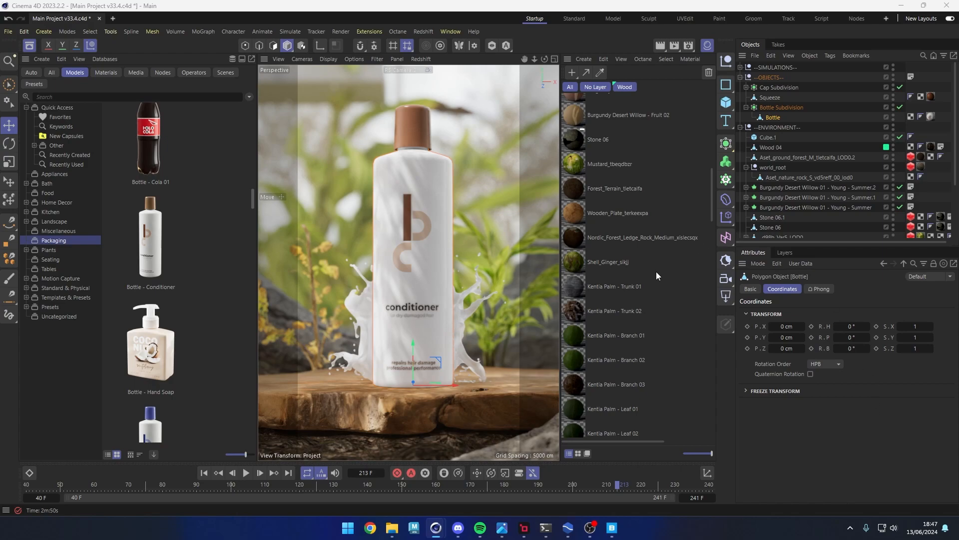
pyautogui.scroll(-5, 658, 274)
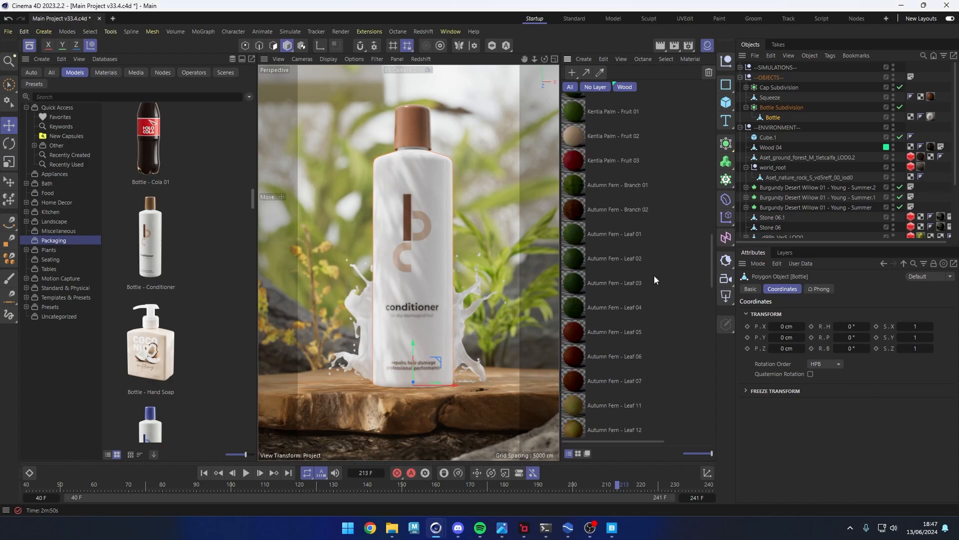
pyautogui.click(902, 6)
# - Advance the simulation to frame 328, view the expanded splash from another angle, and rewind to frame 43
pyautogui.keyDown('alt'); pyautogui.moveTo(331, 276); pyautogui.dragTo(389, 325); pyautogui.keyUp('alt')
pyautogui.moveTo(279, 488)
pyautogui.mouseDown()
pyautogui.moveTo(209, 495)
pyautogui.moveTo(379, 501)
pyautogui.moveTo(548, 492)
pyautogui.mouseUp()
pyautogui.keyDown('alt'); pyautogui.moveTo(356, 299); pyautogui.dragTo(295, 301); pyautogui.keyUp('alt')
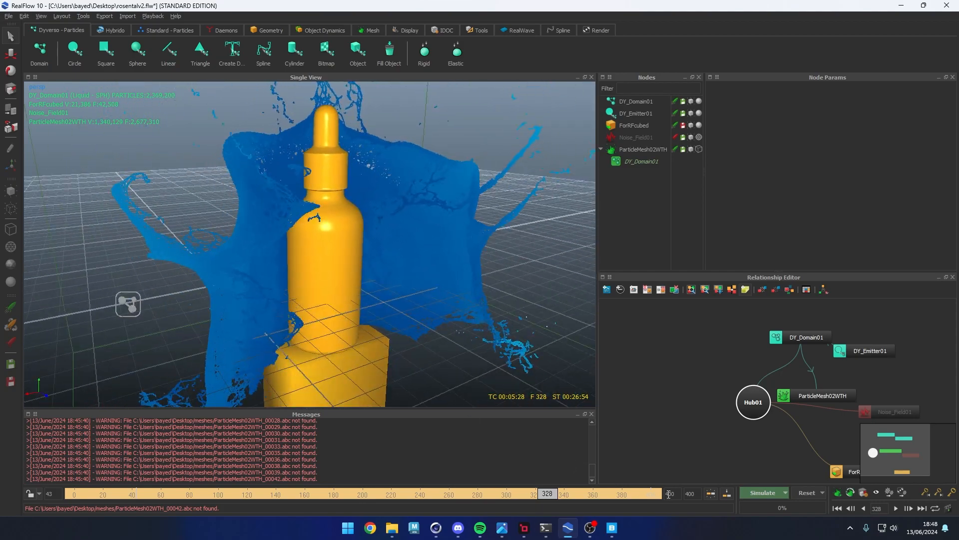
pyautogui.click(836, 507)
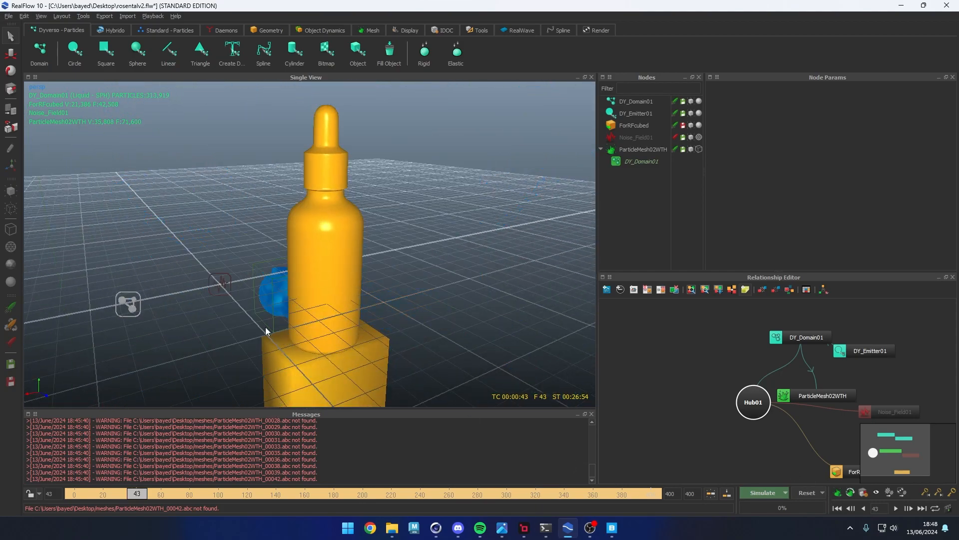
# - Select the ParticleMesh02WTH mesh, show the mesh tools, and review its optimization and particle channel parameters
pyautogui.click(632, 151)
pyautogui.click(371, 30)
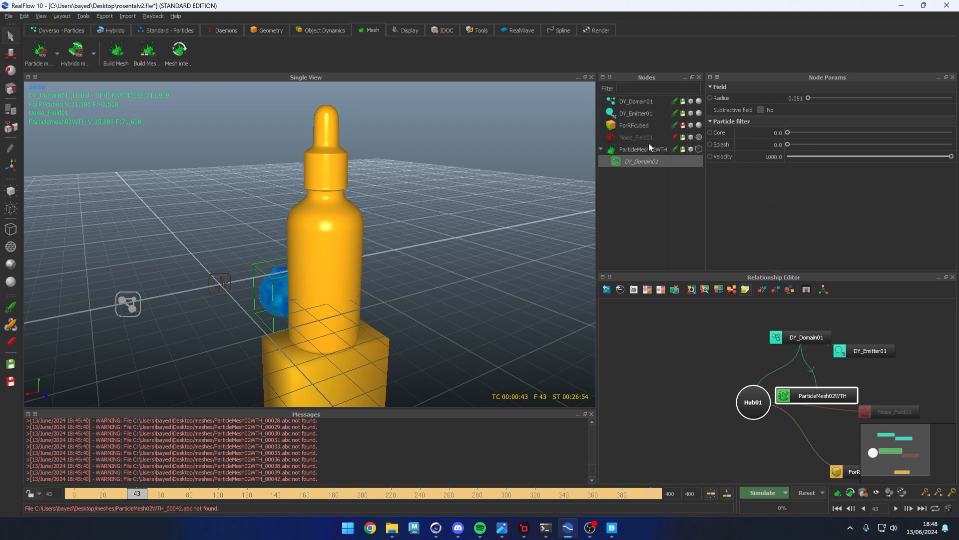
pyautogui.scroll(-5, 763, 184)
pyautogui.scroll(-6, 744, 204)
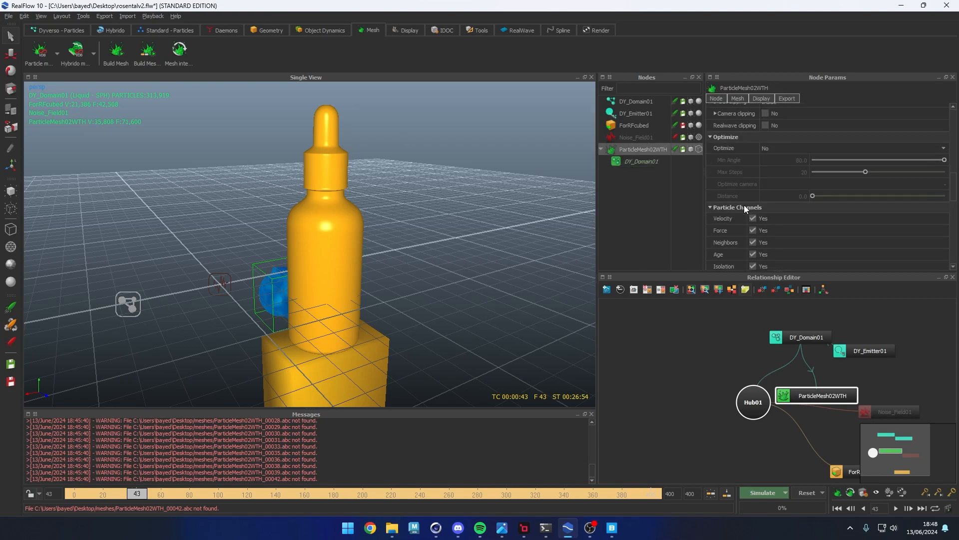
pyautogui.scroll(10, 742, 212)
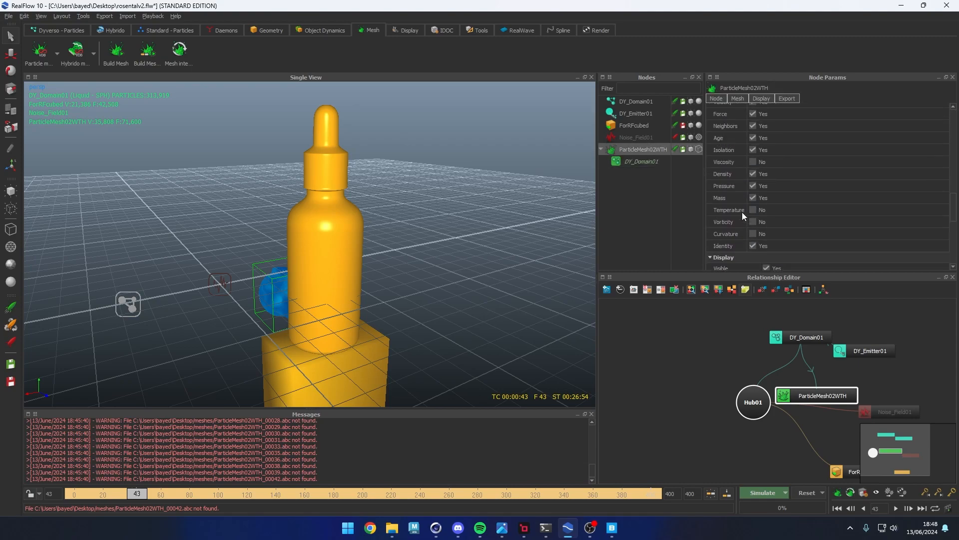
# - Open the Desktop meshes folder in File Explorer and browse the ParticleMesh02WTH and ParticleMesh01asd ABC file sequences
pyautogui.moveTo(398, 531)
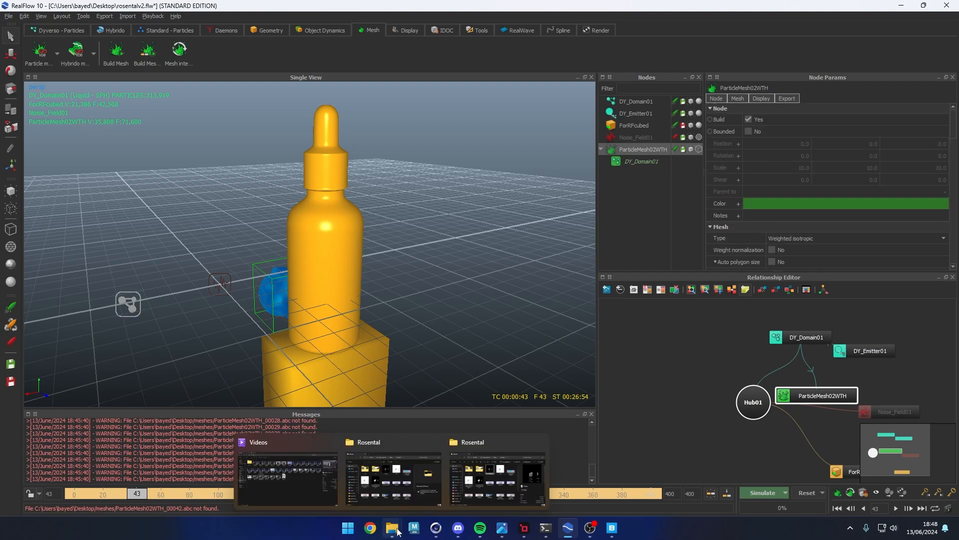
pyautogui.click(393, 478)
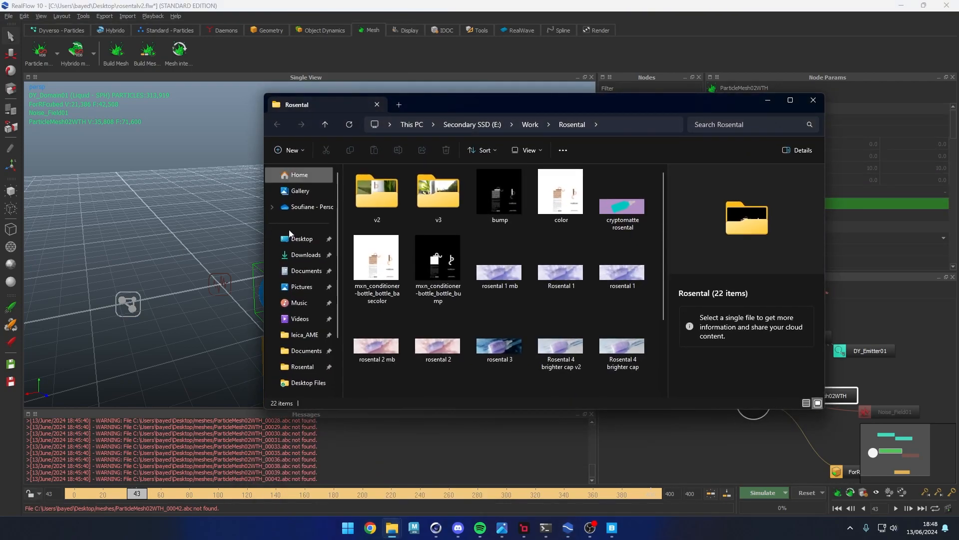
pyautogui.click(300, 240)
pyautogui.doubleClick(434, 312)
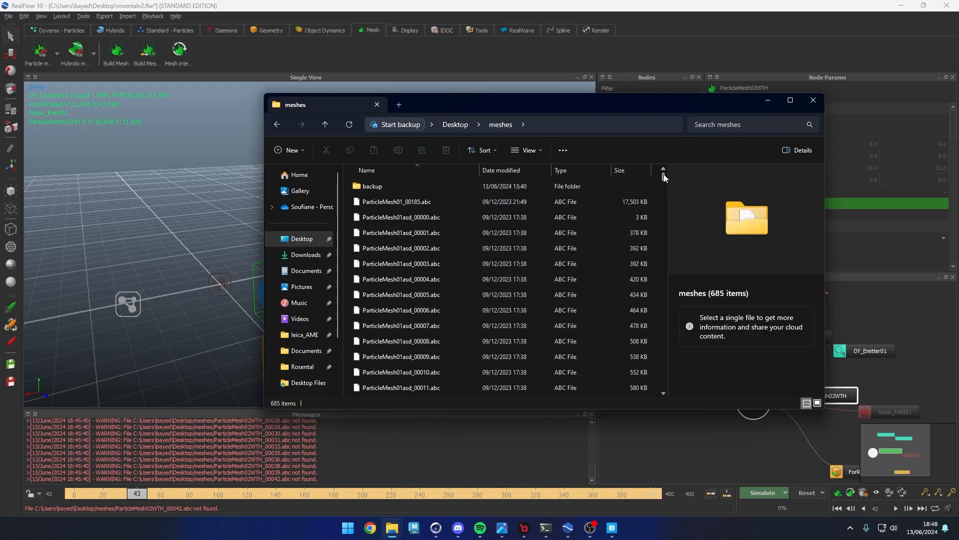
pyautogui.moveTo(664, 176); pyautogui.dragTo(667, 305)
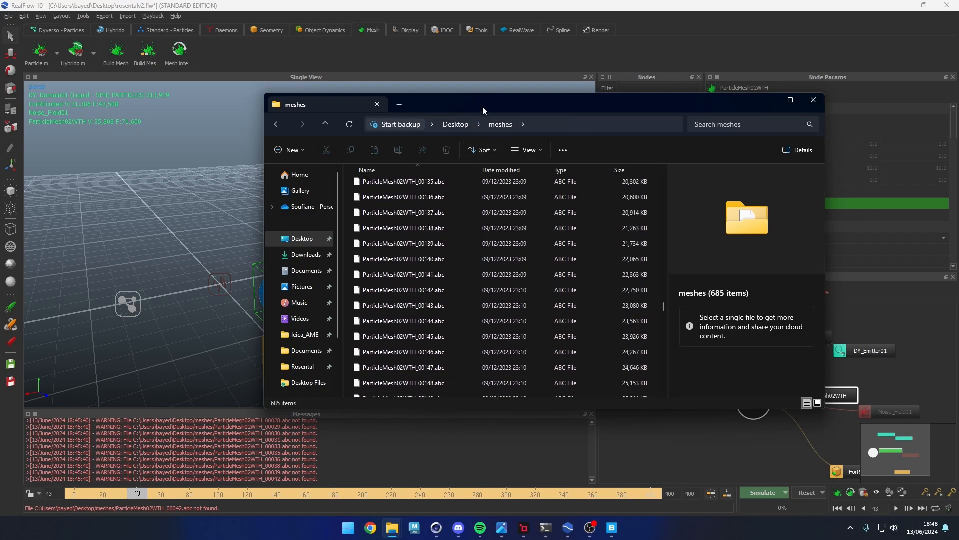
pyautogui.moveTo(483, 106); pyautogui.dragTo(262, 112)
pyautogui.scroll(15, 310, 313)
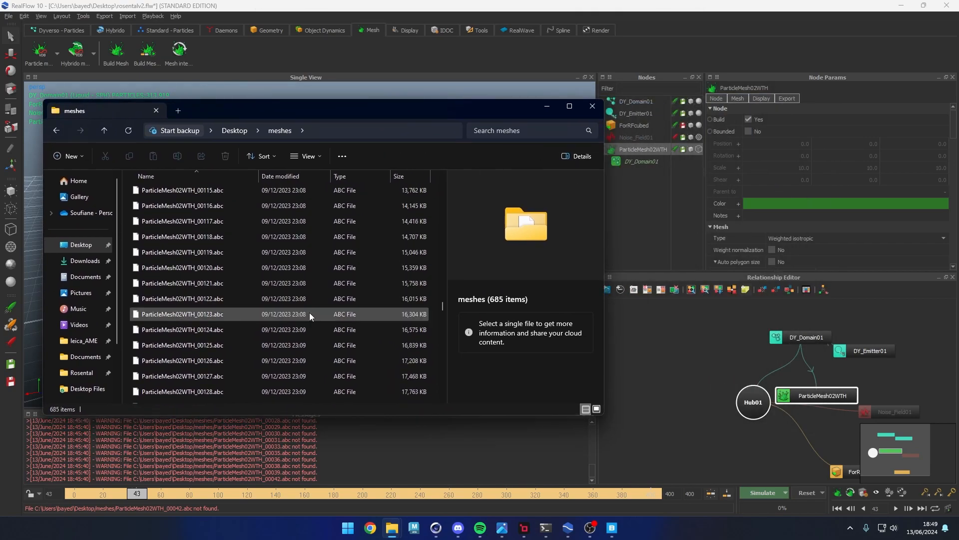
pyautogui.scroll(20, 308, 315)
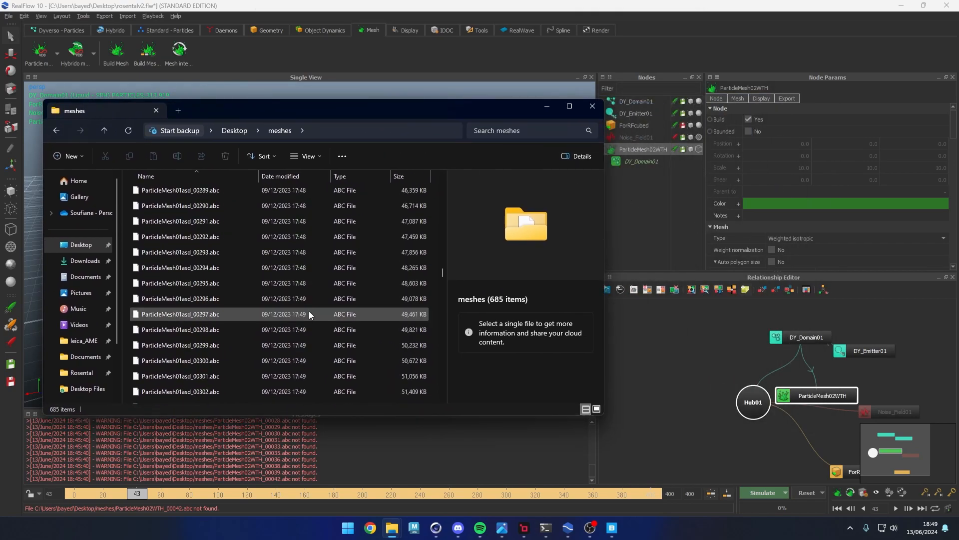
pyautogui.scroll(13, 308, 313)
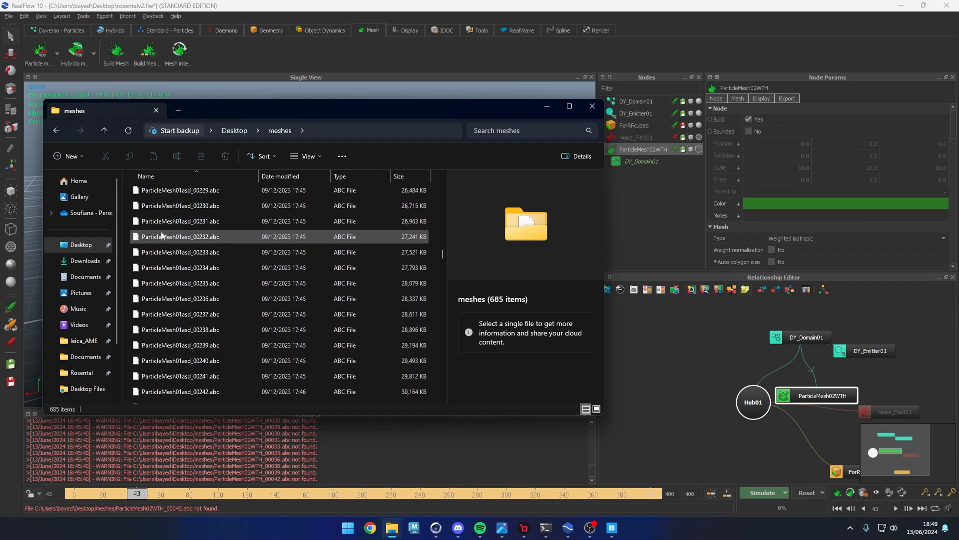
pyautogui.scroll(17, 385, 287)
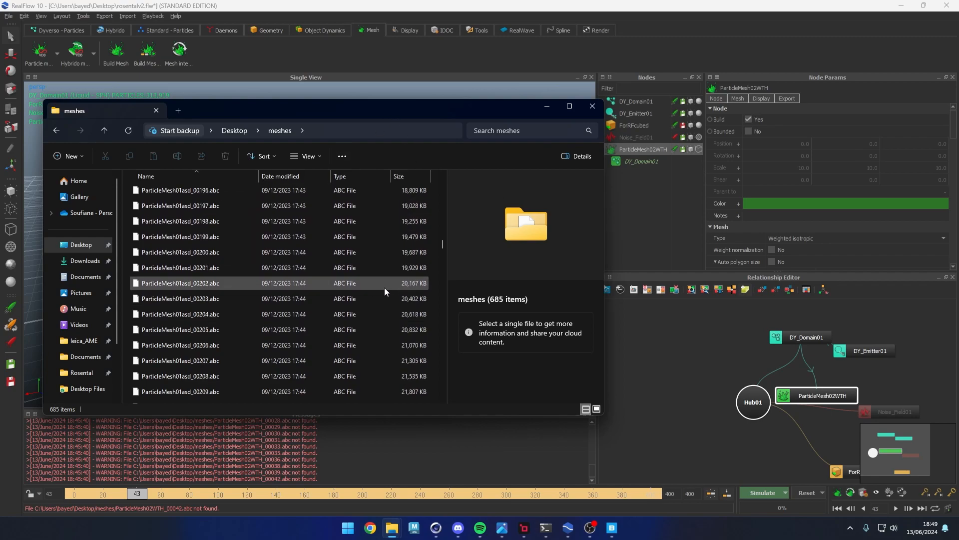
pyautogui.moveTo(443, 239); pyautogui.dragTo(320, 75)
# - Back in RealFlow, open the alembic Stitcher Tool and add ParticleMesh02WTH_00043.abc through ParticleMesh02WTH_00400.abc from the Desktop meshes folder
pyautogui.click(244, 13)
pyautogui.click(105, 17)
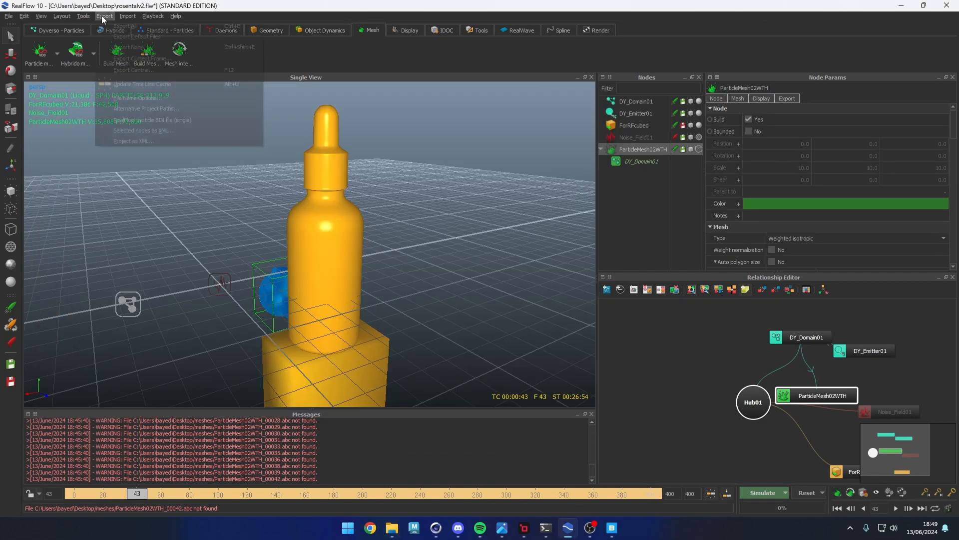
pyautogui.moveTo(82, 19)
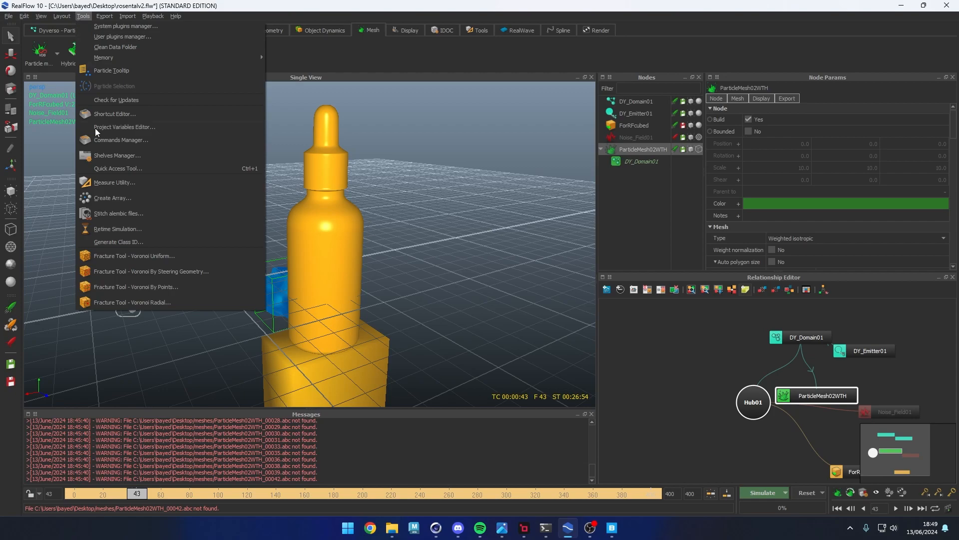
pyautogui.click(136, 215)
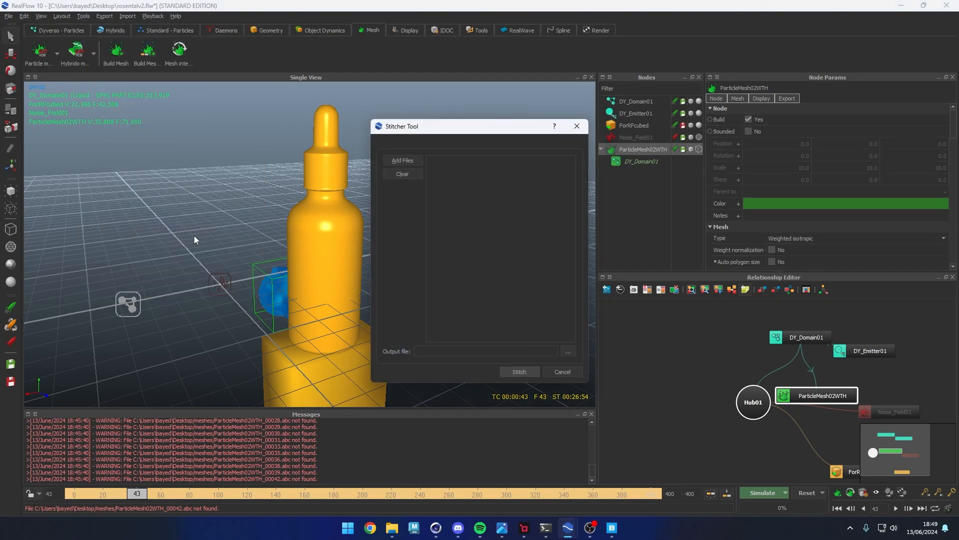
pyautogui.click(401, 159)
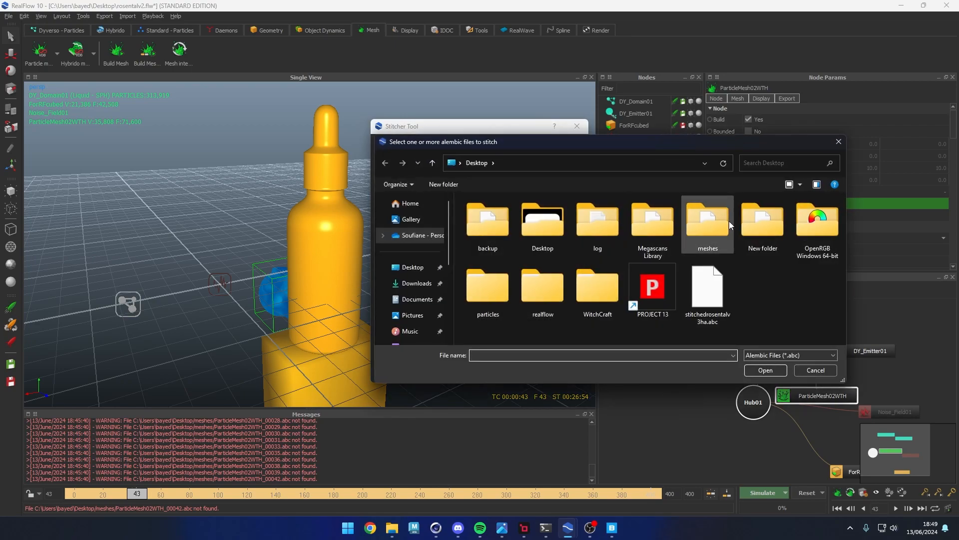
pyautogui.doubleClick(712, 222)
pyautogui.moveTo(841, 207); pyautogui.dragTo(841, 334)
pyautogui.click(533, 249)
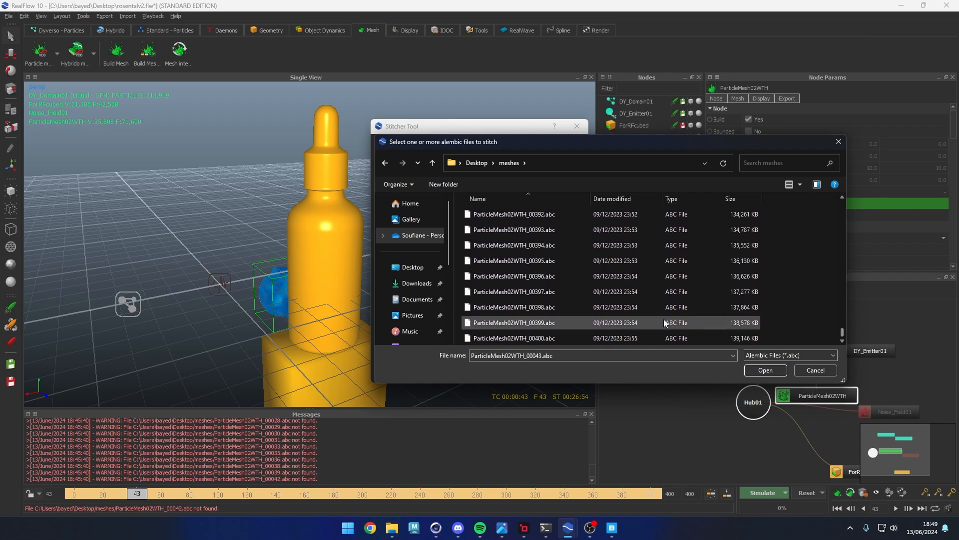
pyautogui.keyDown('shift'); pyautogui.click(543, 338); pyautogui.keyUp('shift')
pyautogui.click(765, 371)
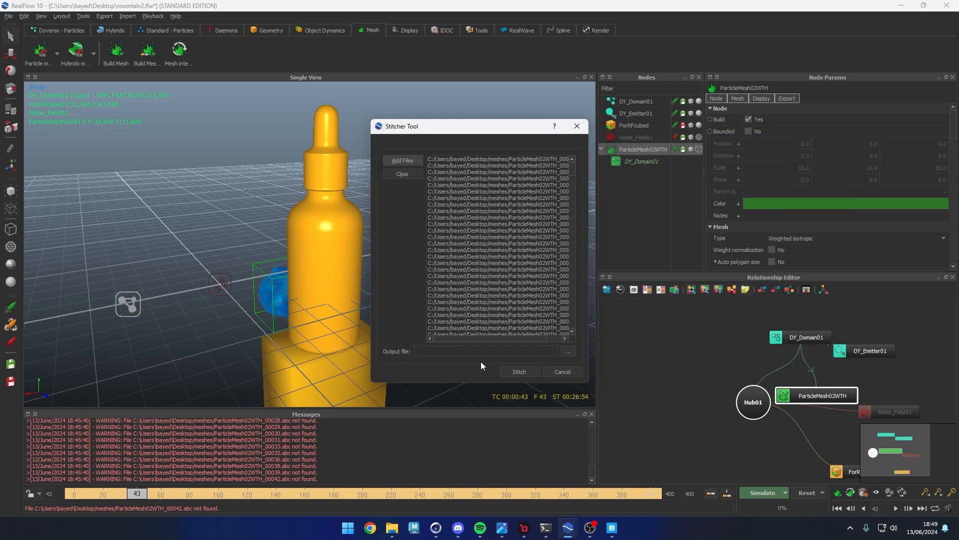
# - Set the output file to StitchedFluidSim.abc on the Desktop and stitch the added alembic files
pyautogui.click(568, 352)
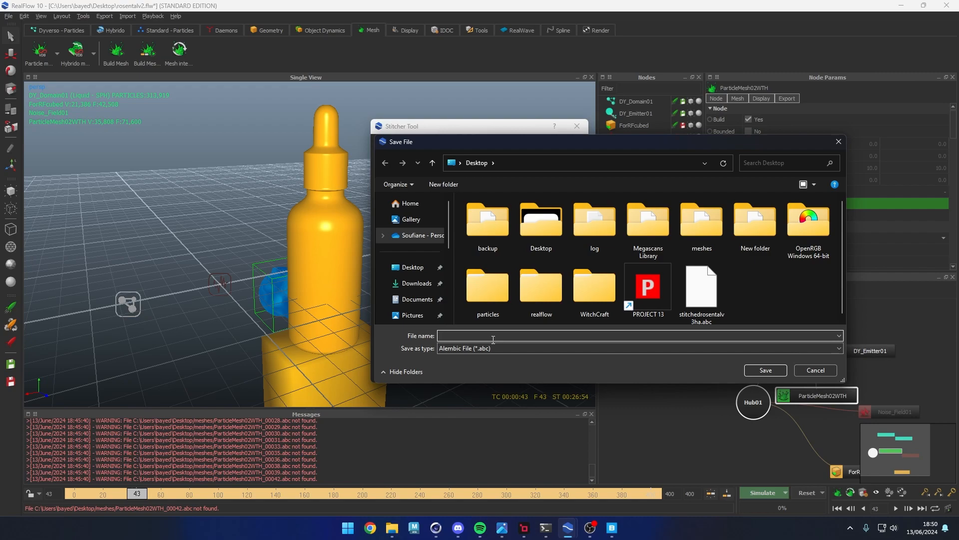
pyautogui.write('StitchedFluidSim')
pyautogui.press('Return')
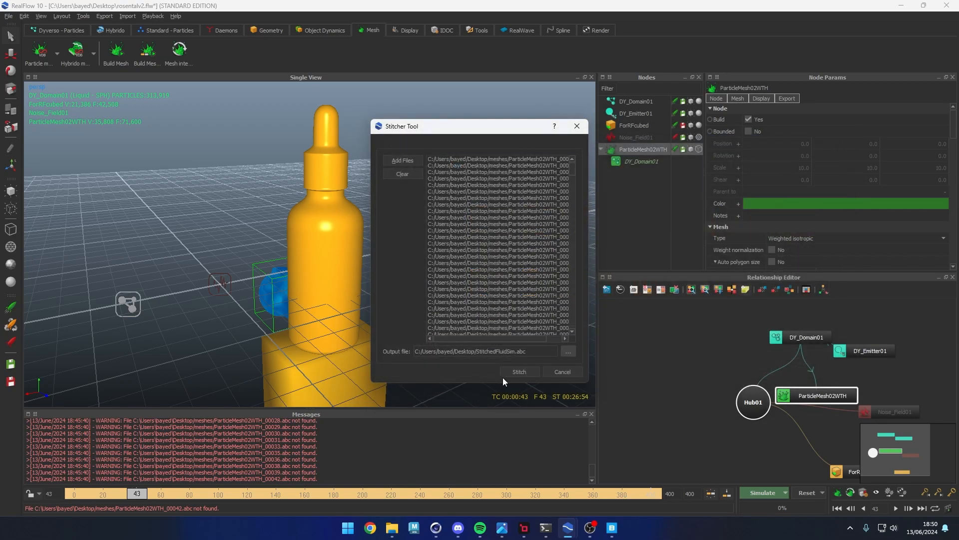
pyautogui.click(520, 371)
pyautogui.hotkey('alt', 'i')
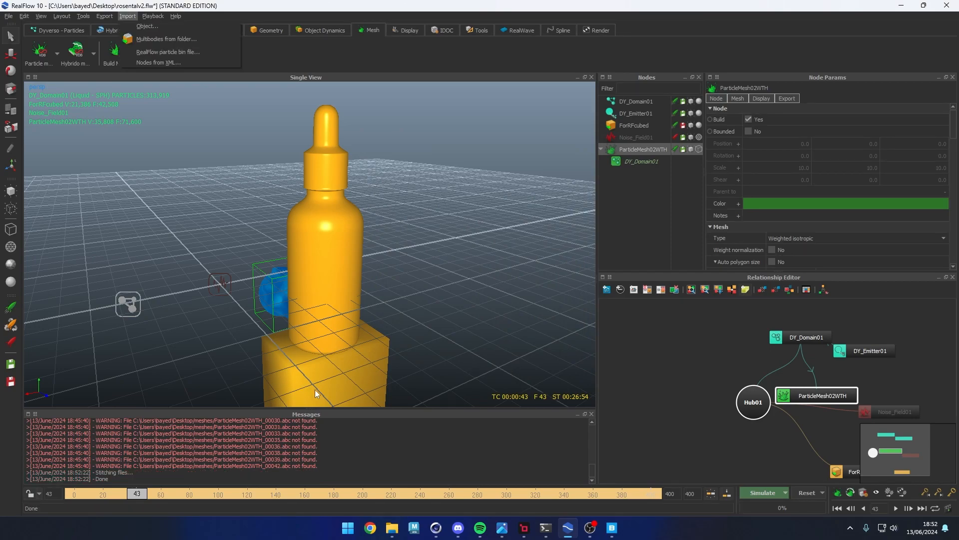
# - Switch to the meshes folder in File Explorer and view the start of its file list
pyautogui.moveTo(395, 532)
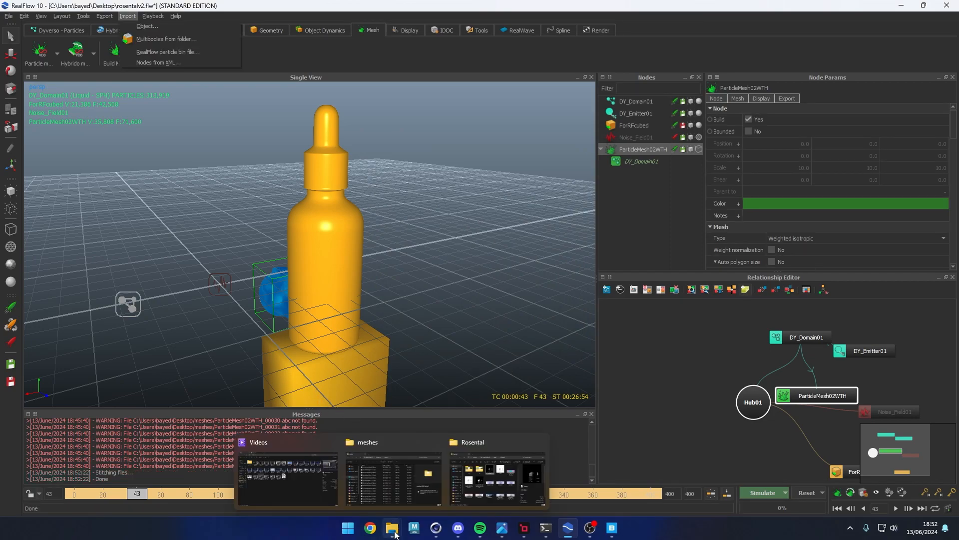
pyautogui.click(393, 475)
pyautogui.moveTo(442, 242); pyautogui.dragTo(446, 187)
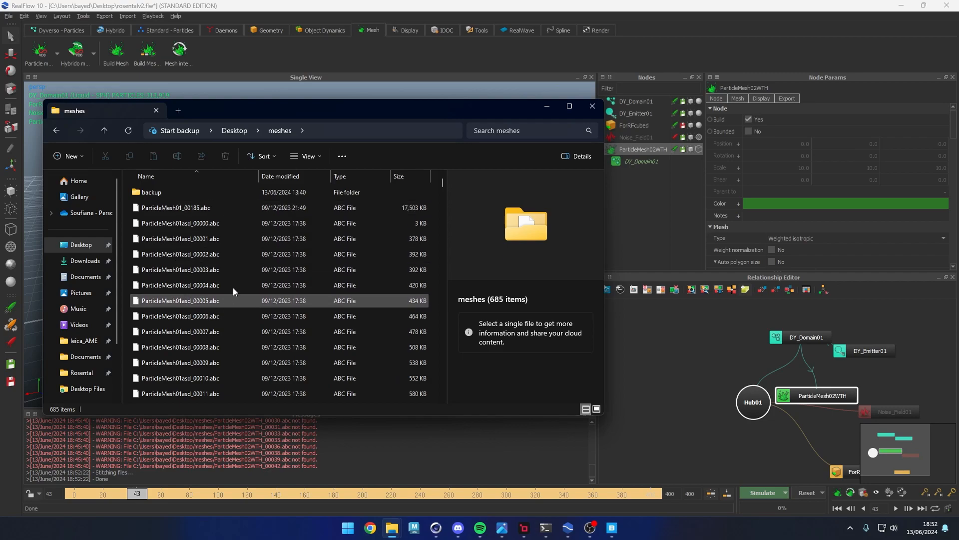
# - Switch to Cinema 4D, stop the Redshift IPR preview and disable the mesh.1 splash in the SIMULATIONS group
pyautogui.click(196, 82)
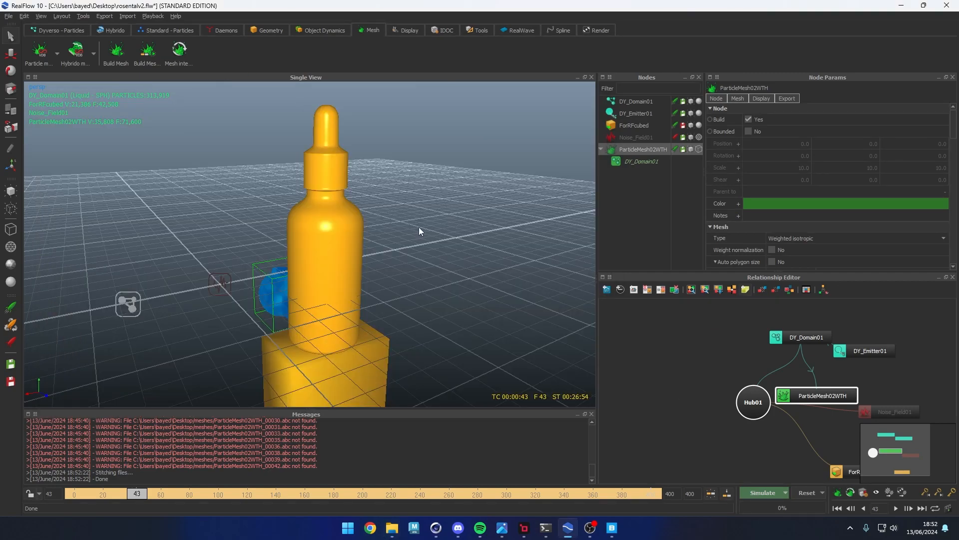
pyautogui.click(436, 527)
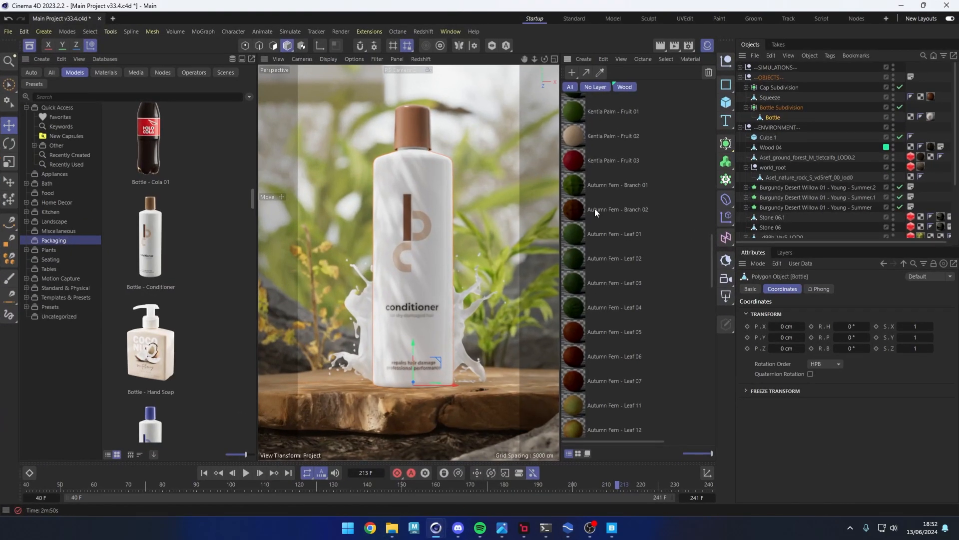
pyautogui.click(421, 59)
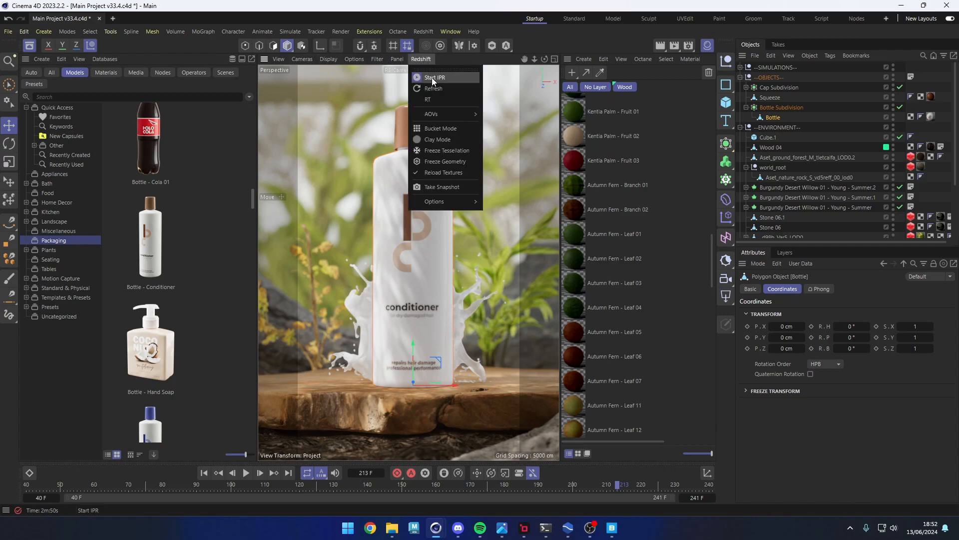
pyautogui.click(432, 78)
pyautogui.click(769, 87)
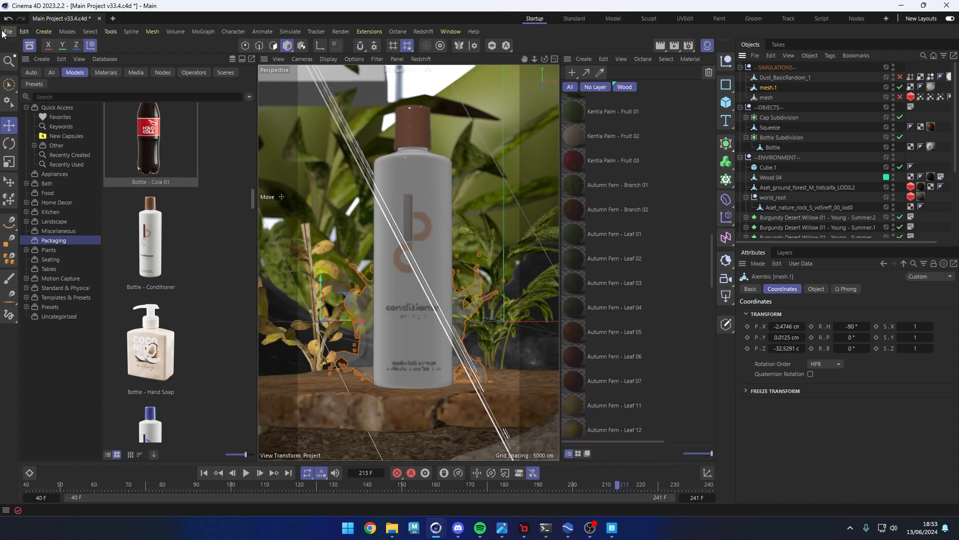
pyautogui.click(899, 87)
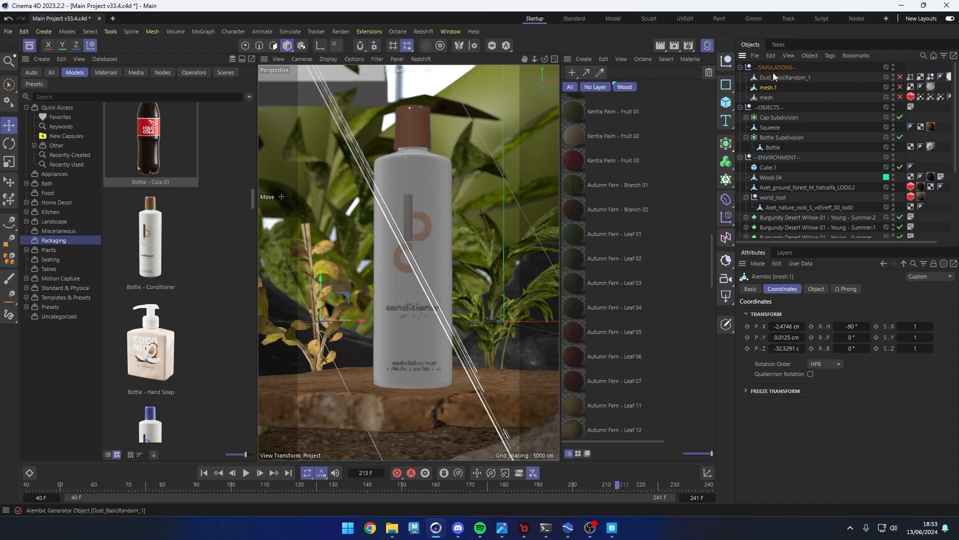
# - Merge StitchedFluidSim.abc from the Desktop into the project, keeping the default alembic import settings
pyautogui.click(8, 31)
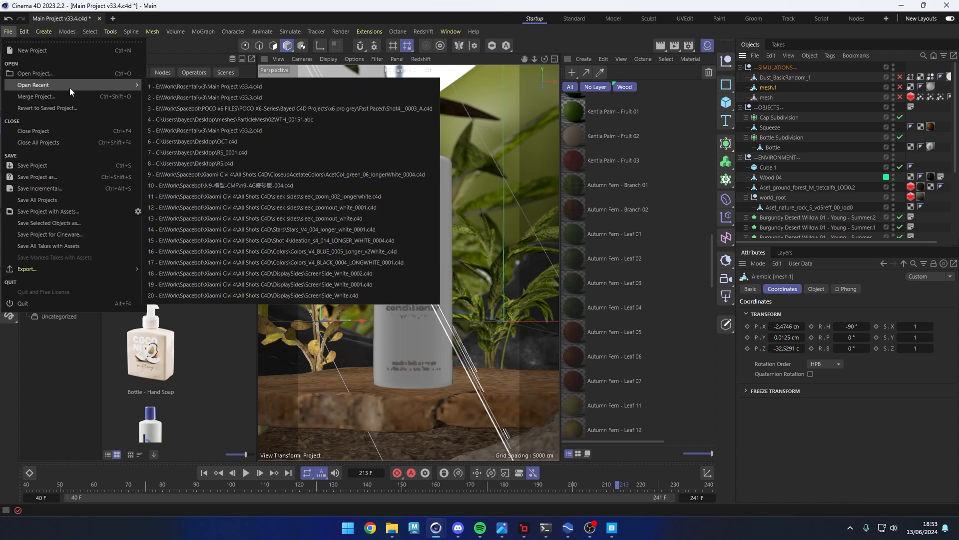
pyautogui.click(58, 96)
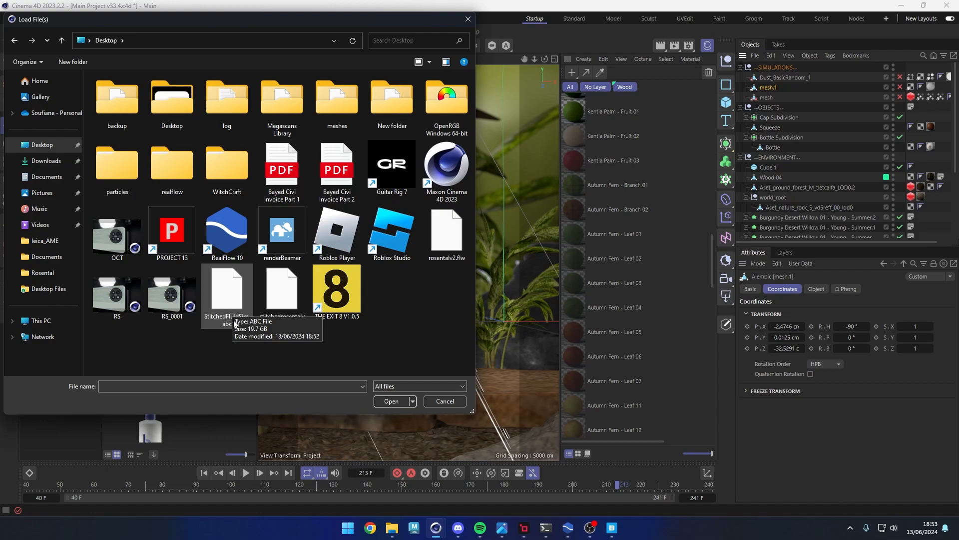
pyautogui.doubleClick(227, 301)
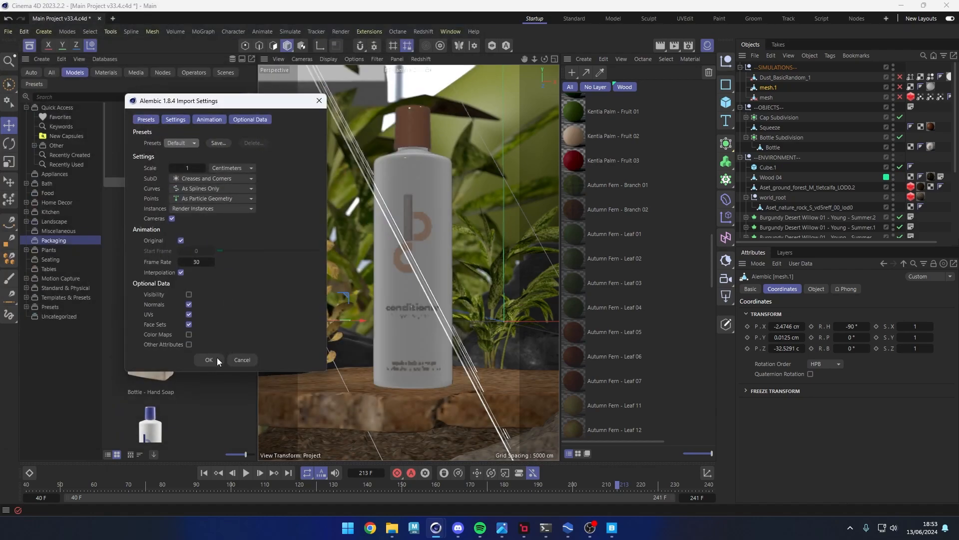
pyautogui.click(209, 360)
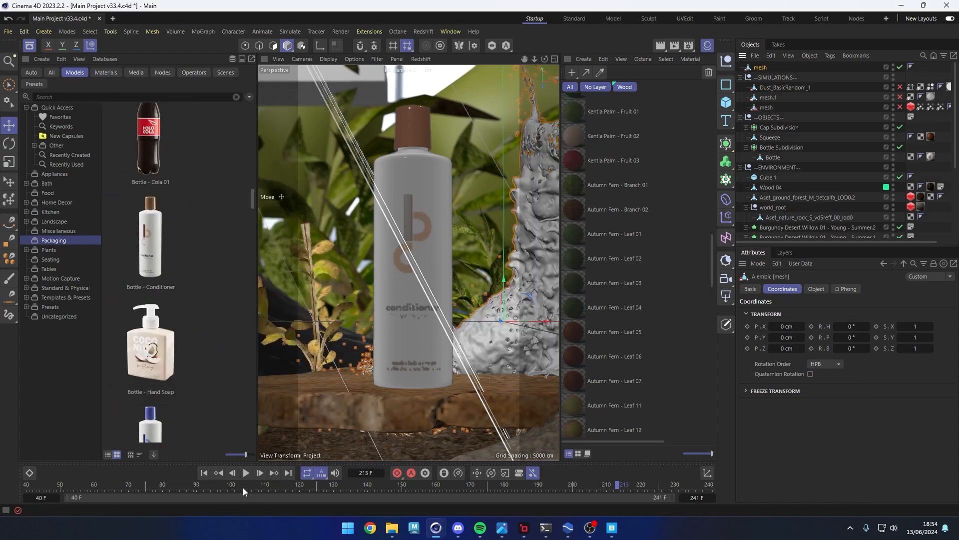
# - Go to frame 128, look around the imported fluid mesh and rotate it beside the bottle
pyautogui.moveTo(69, 484); pyautogui.dragTo(327, 484)
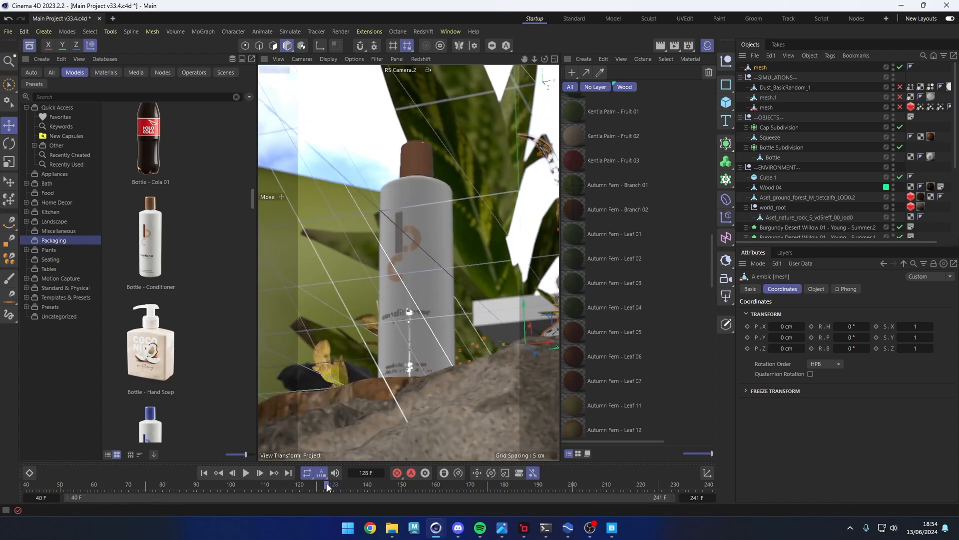
pyautogui.middleClick(388, 229)
pyautogui.middleClick(455, 364)
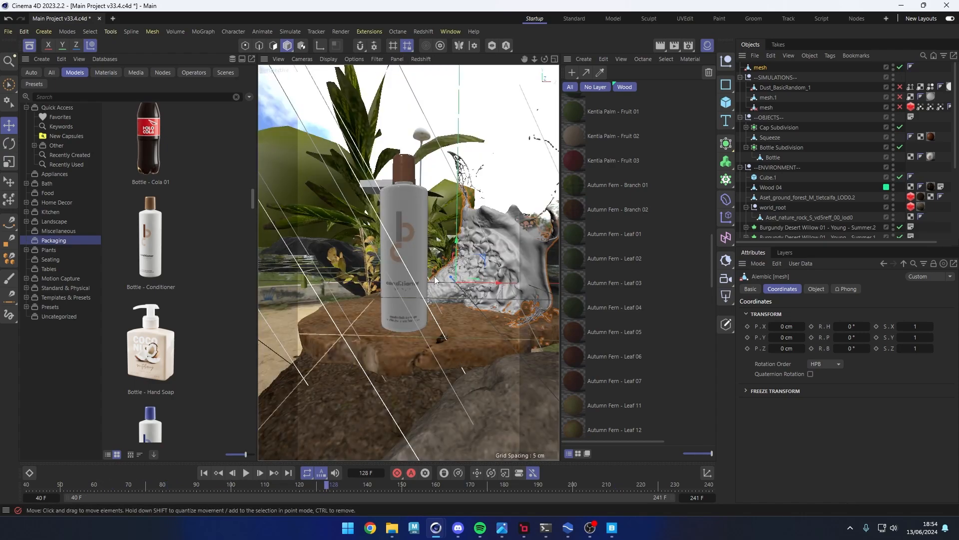
pyautogui.keyDown('alt'); pyautogui.moveTo(437, 283); pyautogui.dragTo(357, 294); pyautogui.keyUp('alt')
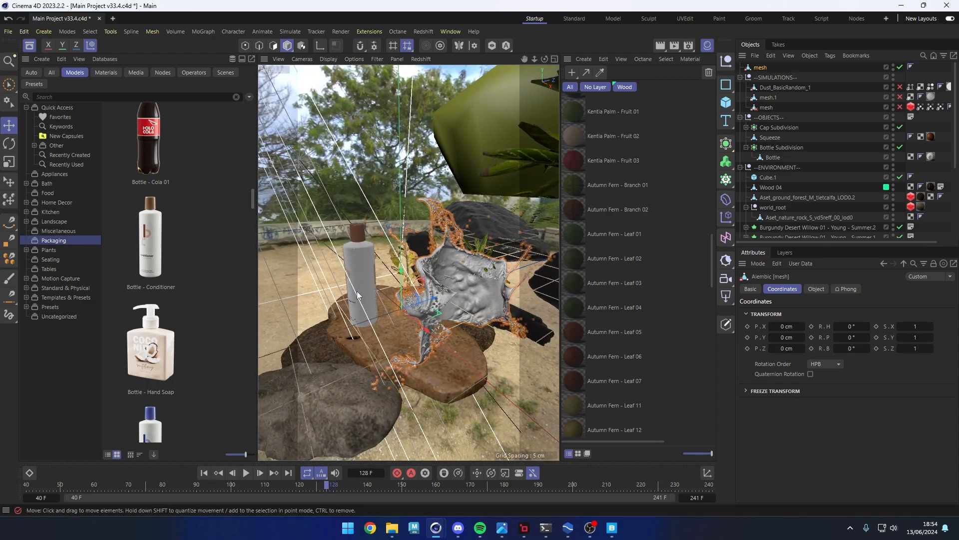
pyautogui.keyDown('alt'); pyautogui.moveTo(447, 314); pyautogui.dragTo(438, 307); pyautogui.keyUp('alt')
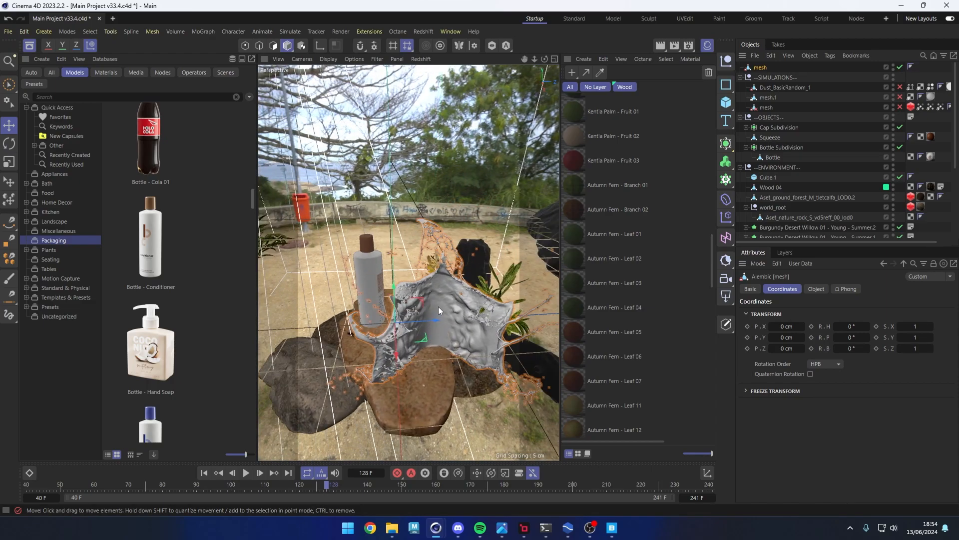
pyautogui.press('r')
pyautogui.moveTo(413, 338); pyautogui.dragTo(449, 355)
pyautogui.press('e')
pyautogui.scroll(9, 401, 335)
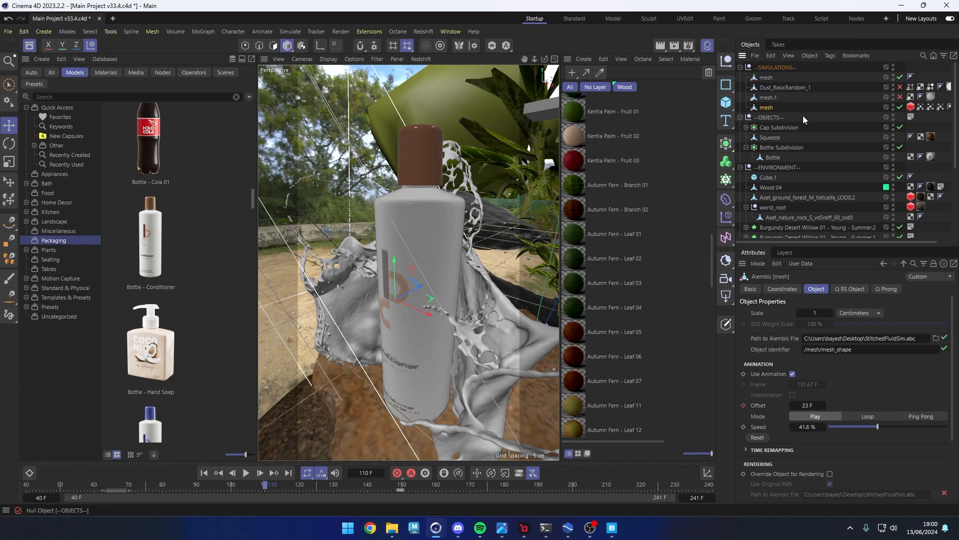
# - Disable the first mesh in the SIMULATIONS group and scrub the remaining splash animation to frame 95
pyautogui.click(901, 78)
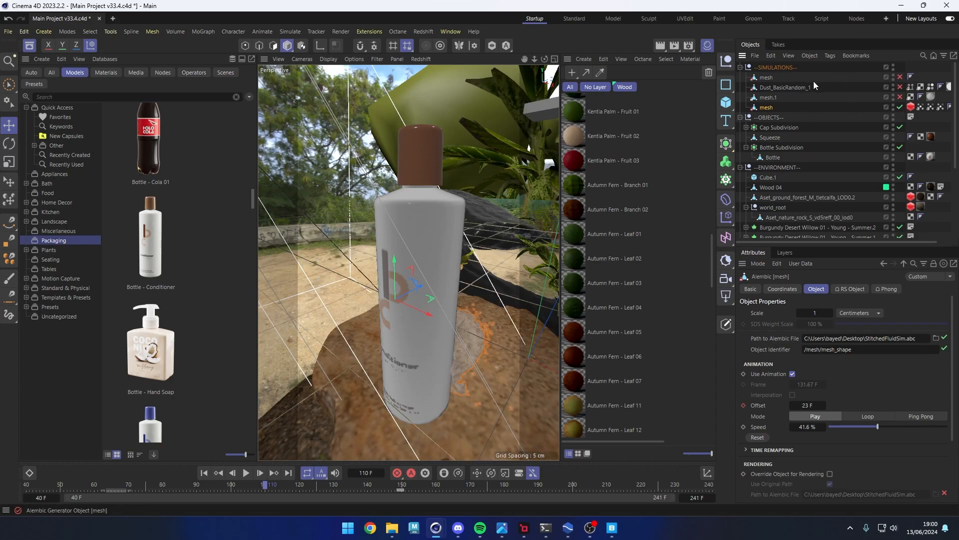
pyautogui.keyDown('alt'); pyautogui.moveTo(384, 364); pyautogui.dragTo(415, 356); pyautogui.keyUp('alt')
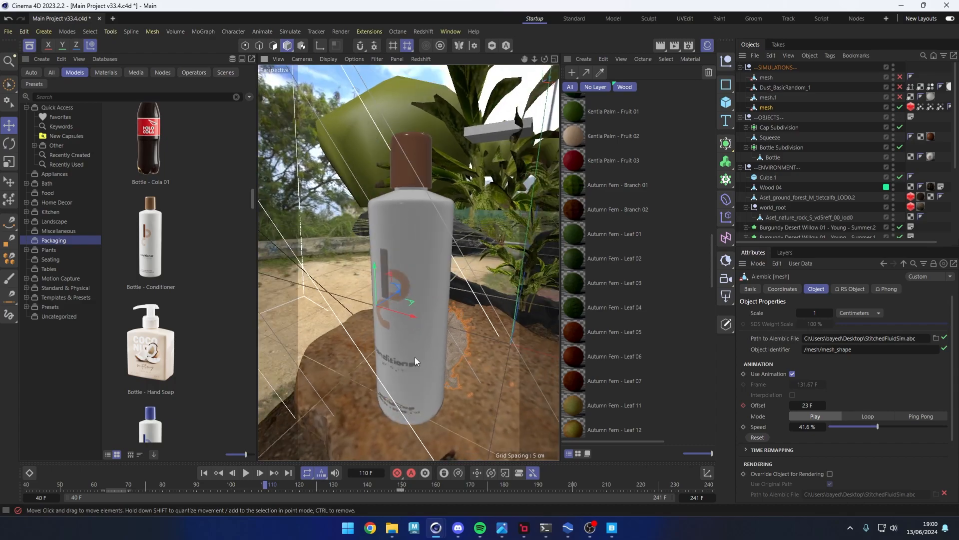
pyautogui.scroll(3, 407, 362)
pyautogui.moveTo(200, 483)
pyautogui.mouseDown()
pyautogui.moveTo(131, 485)
pyautogui.moveTo(215, 485)
pyautogui.mouseUp()
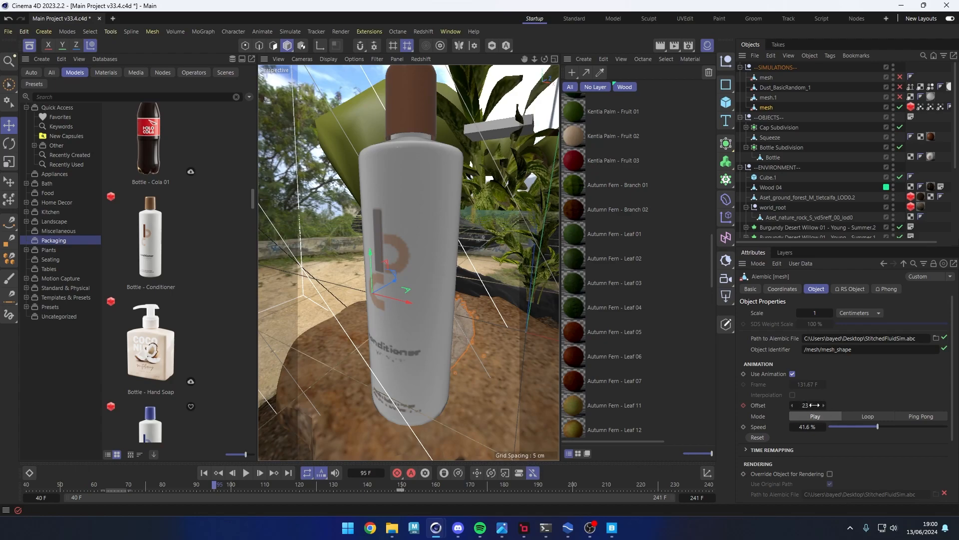
# - Try a playback speed of 100% on the alembic splash mesh and scrub through the opening frames
pyautogui.click(204, 472)
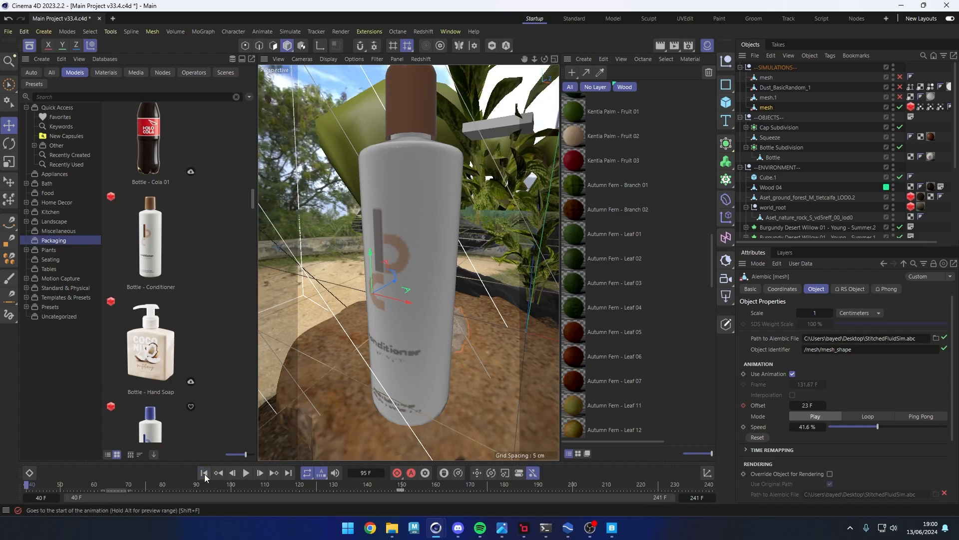
pyautogui.doubleClick(807, 427)
pyautogui.write('100')
pyautogui.press('Return')
pyautogui.moveTo(52, 487); pyautogui.dragTo(26, 487)
# - Set the alembic mesh's playback speed to 41.6% and scrub through the splash animation
pyautogui.doubleClick(808, 428)
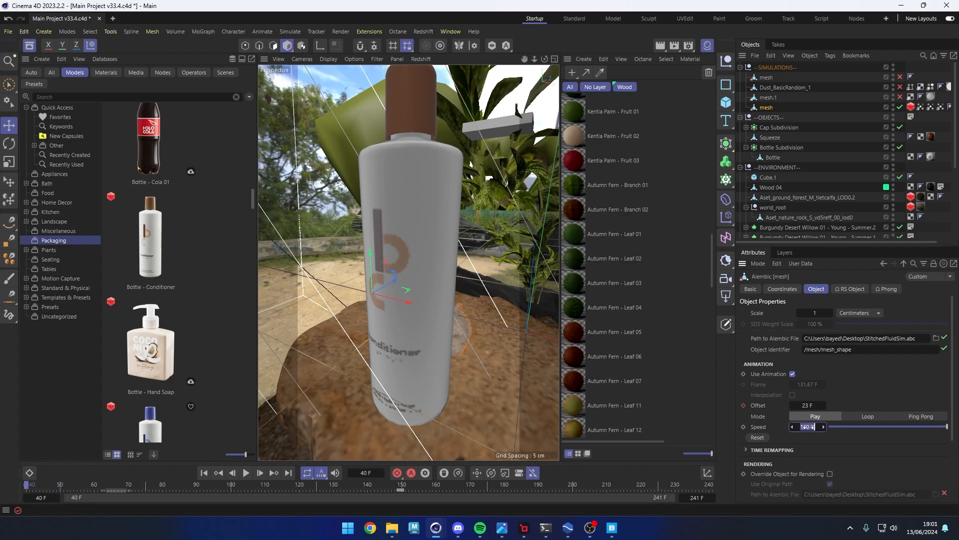
pyautogui.write('41.6')
pyautogui.press('Return')
pyautogui.moveTo(31, 484); pyautogui.dragTo(139, 487)
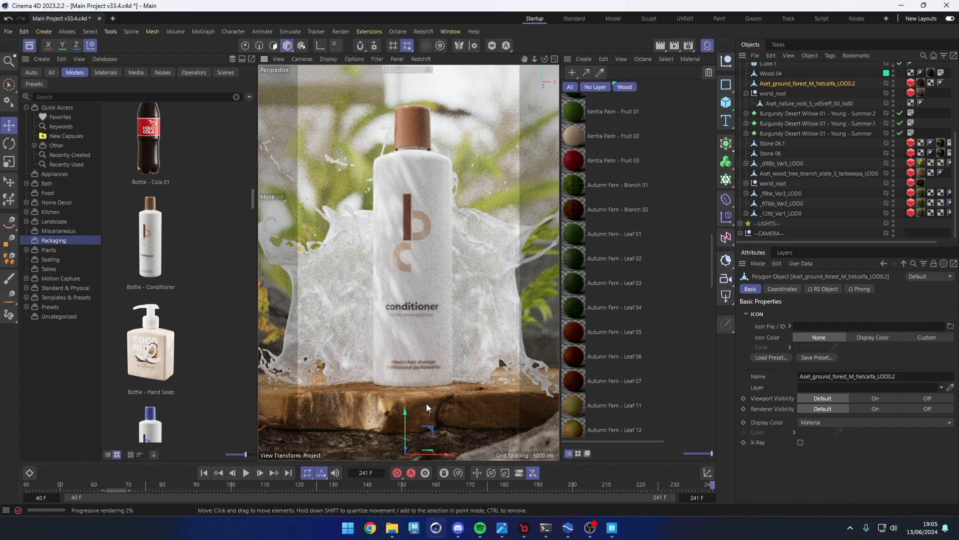
# - Select the splash mesh around the bottle and show the properties of its RS Material tag
pyautogui.click(470, 243)
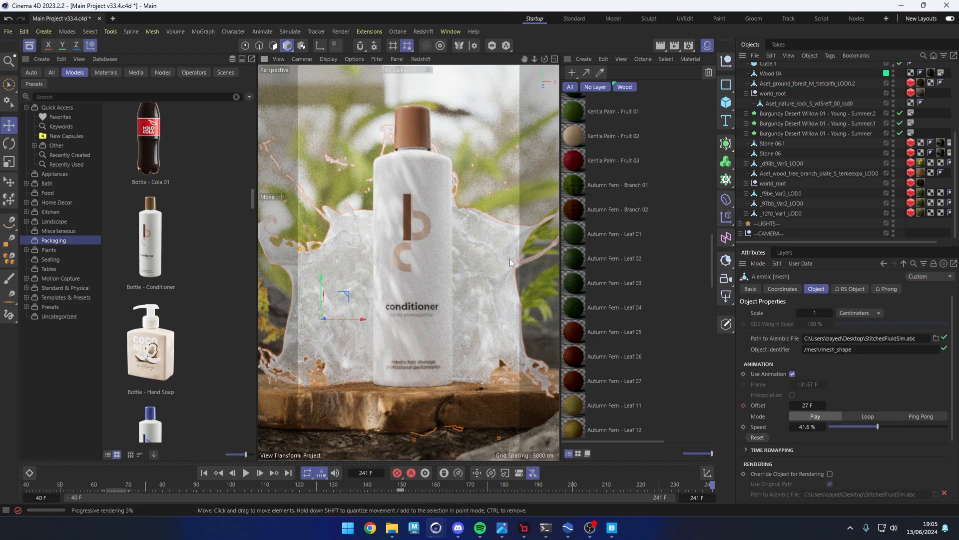
pyautogui.scroll(4, 849, 180)
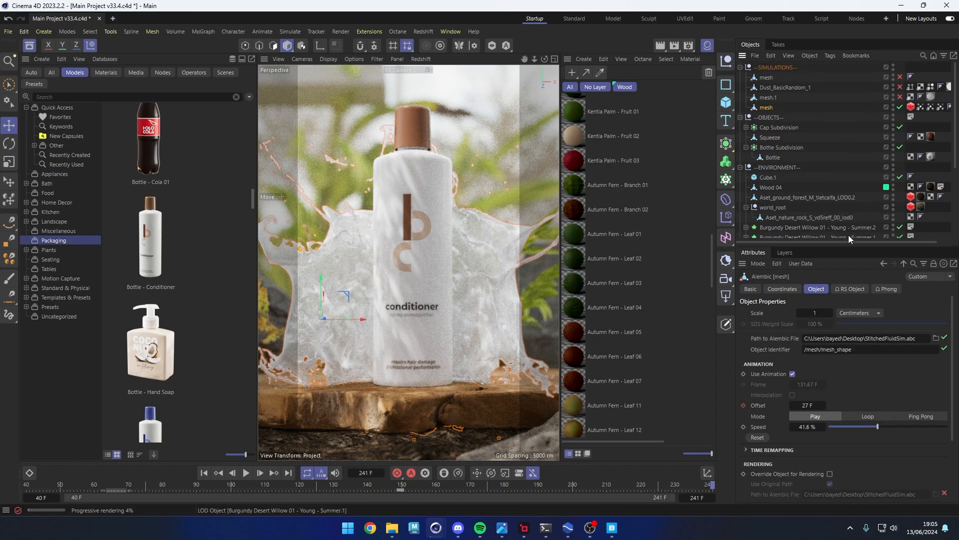
pyautogui.hscroll(1, 849, 237)
pyautogui.click(947, 107)
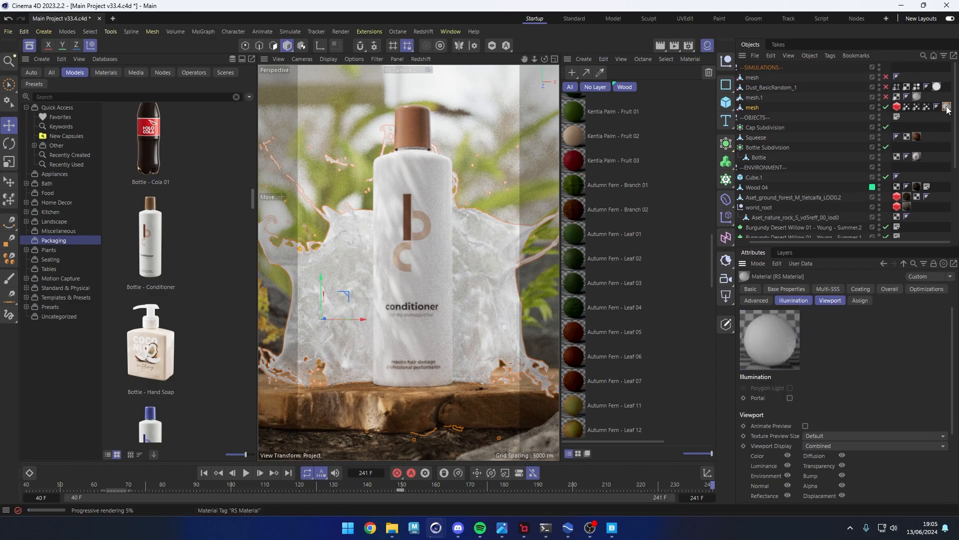
# - Open the splash's RS Material in the Node Editor and display the RS Material node's base properties
pyautogui.scroll(5, 699, 190)
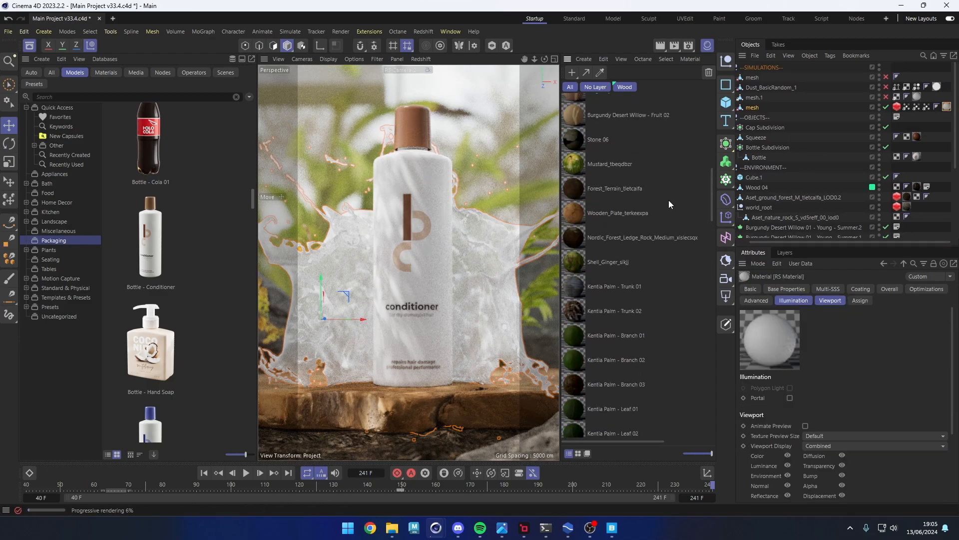
pyautogui.scroll(5, 641, 196)
pyautogui.scroll(-10, 604, 270)
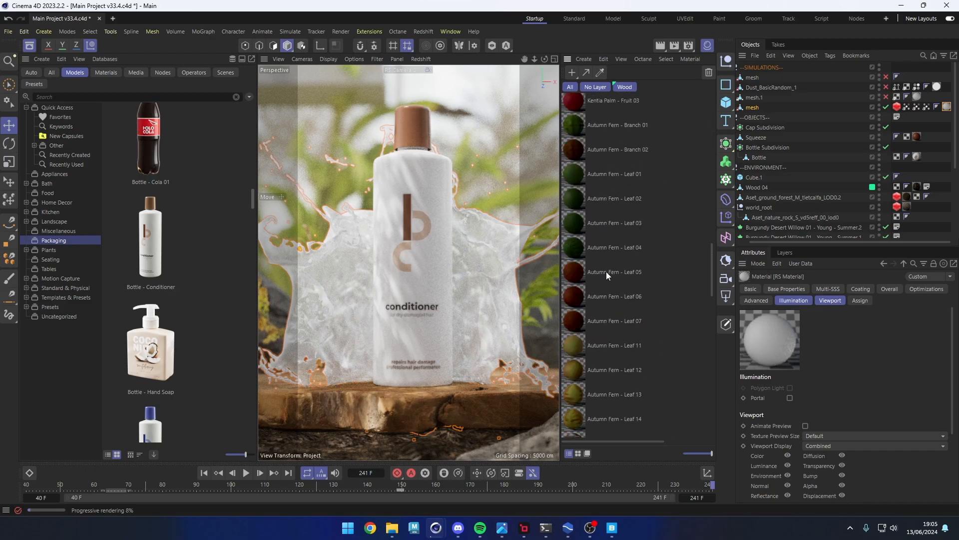
pyautogui.doubleClick(586, 185)
pyautogui.moveTo(597, 172); pyautogui.dragTo(281, 46)
pyautogui.click(382, 199)
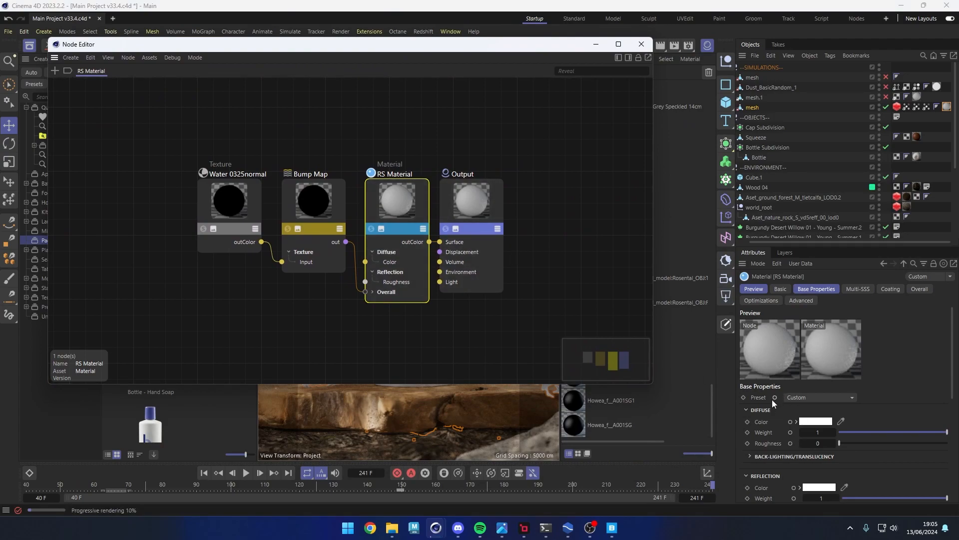
# - Try a diffuse weight of 0 on the splash material and move the Node Editor clear of the render view
pyautogui.scroll(-2, 772, 399)
pyautogui.moveTo(875, 375); pyautogui.dragTo(771, 361)
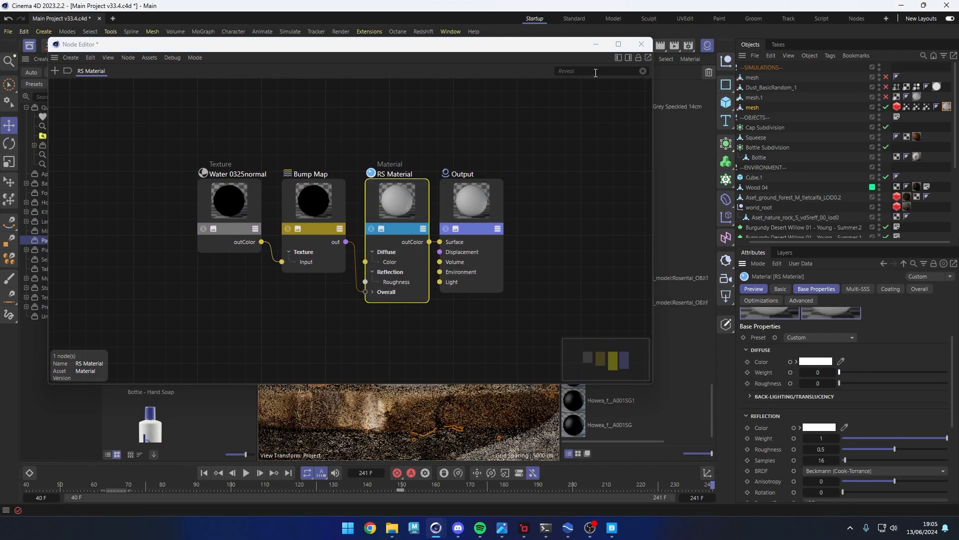
pyautogui.moveTo(597, 44); pyautogui.dragTo(875, 71)
pyautogui.moveTo(931, 100); pyautogui.dragTo(682, 100)
pyautogui.moveTo(571, 81); pyautogui.dragTo(97, 148)
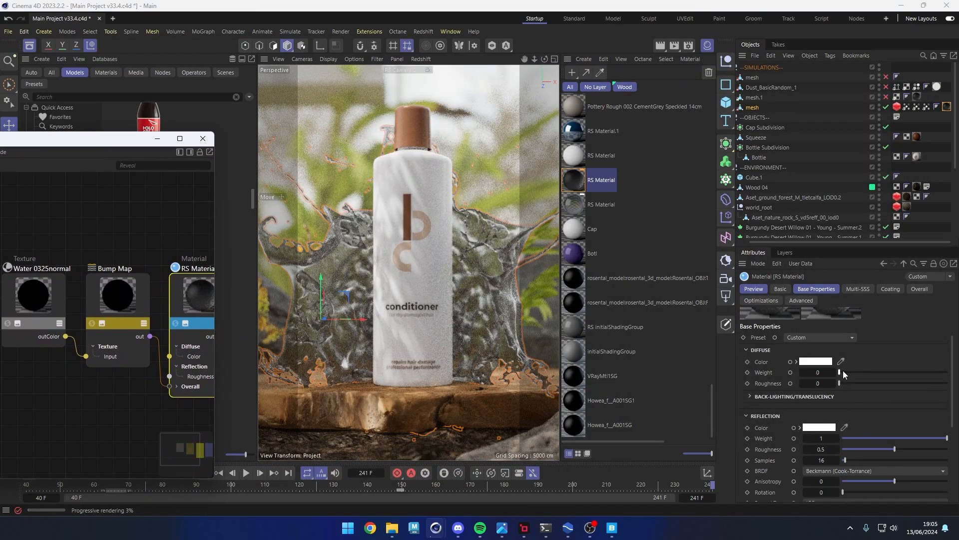
# - Set the splash material's diffuse weight to 1 and check its diffuse colour
pyautogui.moveTo(840, 372); pyautogui.dragTo(946, 373)
pyautogui.click(816, 362)
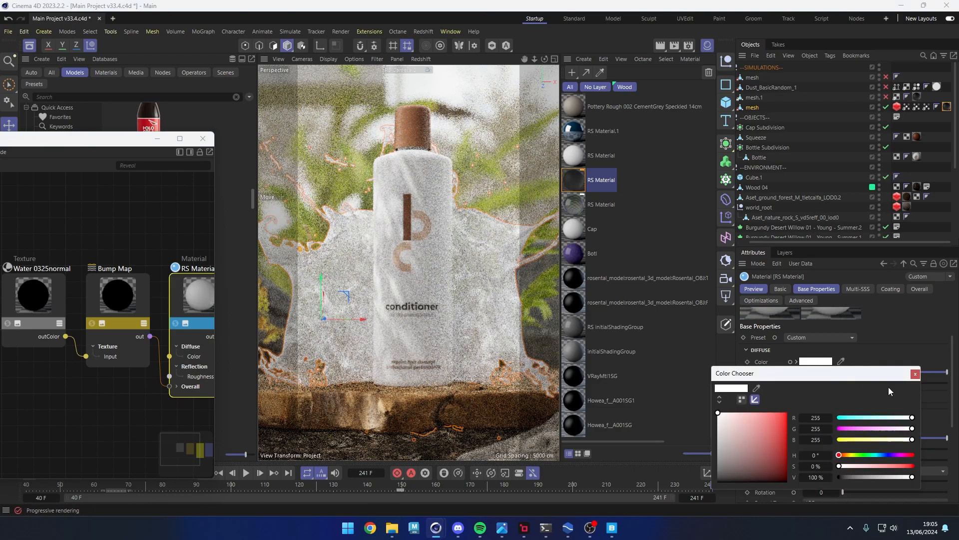
pyautogui.click(915, 374)
# - Try reflection roughness values of 0 and 1 on the splash material
pyautogui.scroll(-3, 775, 422)
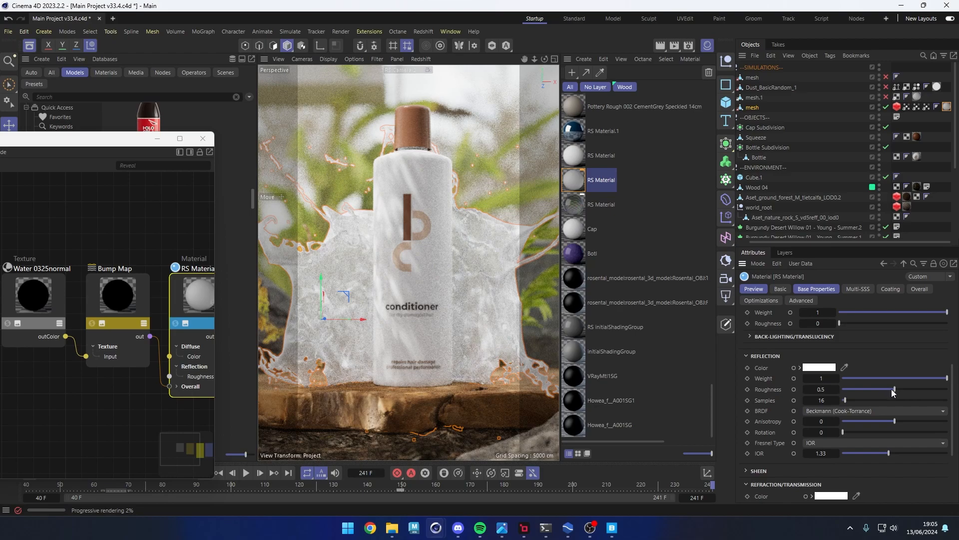
pyautogui.moveTo(893, 393); pyautogui.dragTo(824, 394)
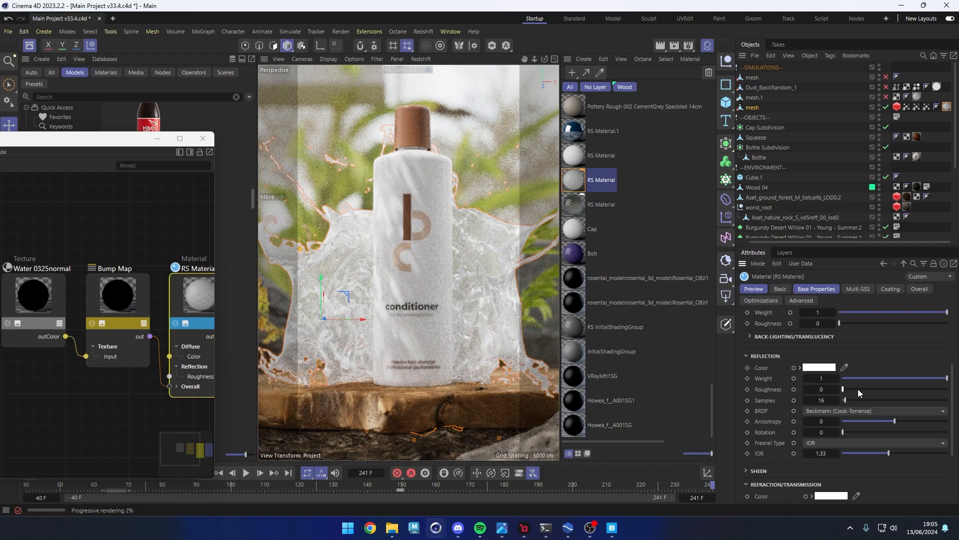
pyautogui.moveTo(858, 388); pyautogui.dragTo(948, 389)
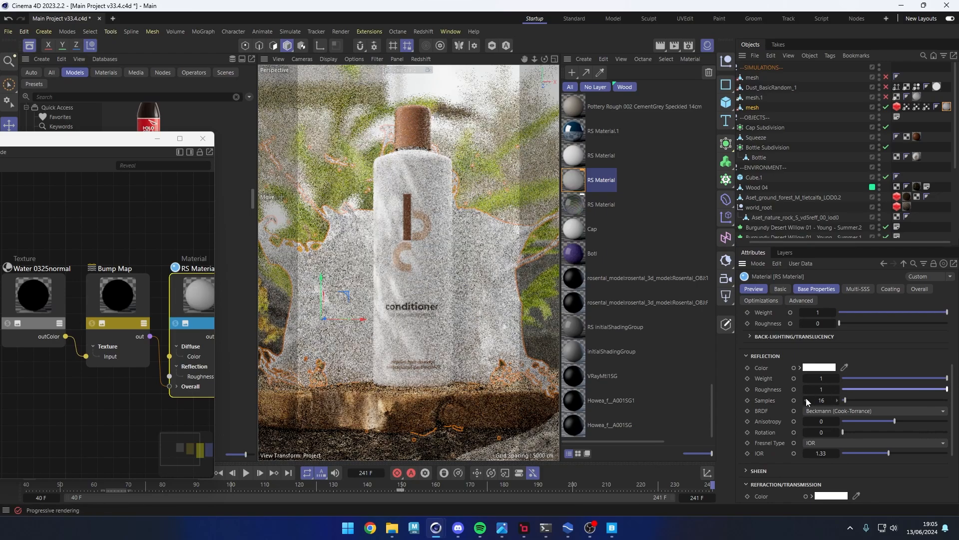
# - Set the splash material's reflection roughness to 0.5 and show its refraction/transmission settings
pyautogui.click(820, 389)
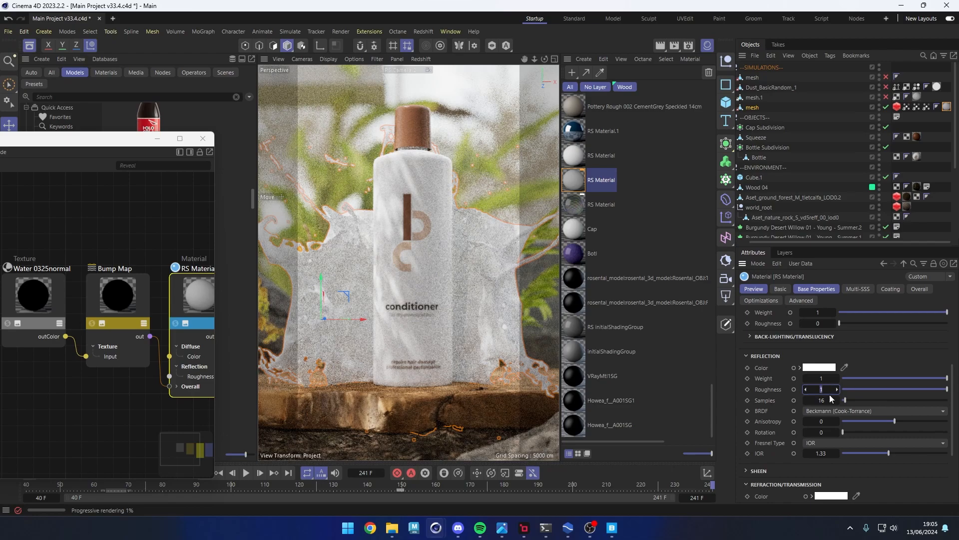
pyautogui.write('0.5')
pyautogui.press('Return')
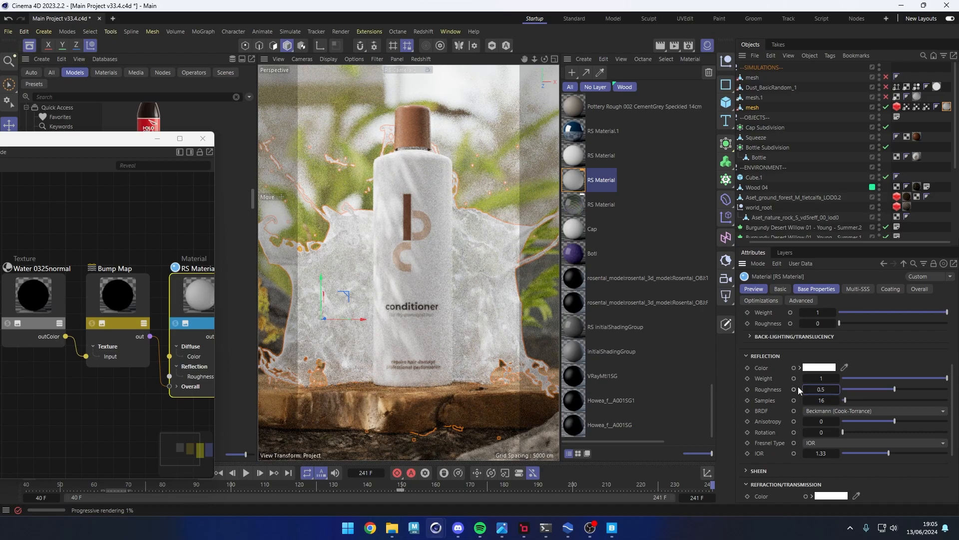
pyautogui.scroll(-3, 776, 400)
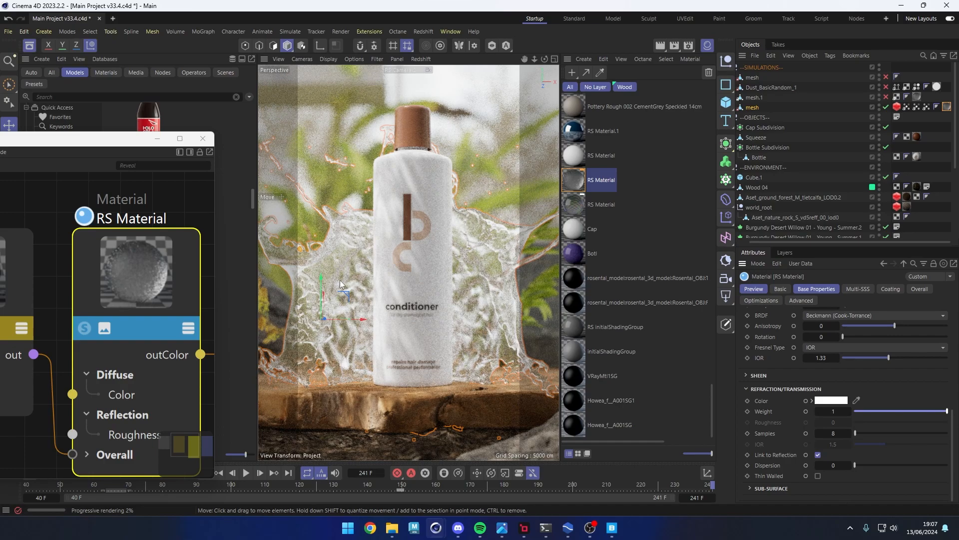
# - Go to frame 182 and set the splash material's refraction/transmission weight to 0.6
pyautogui.moveTo(455, 485); pyautogui.dragTo(511, 484)
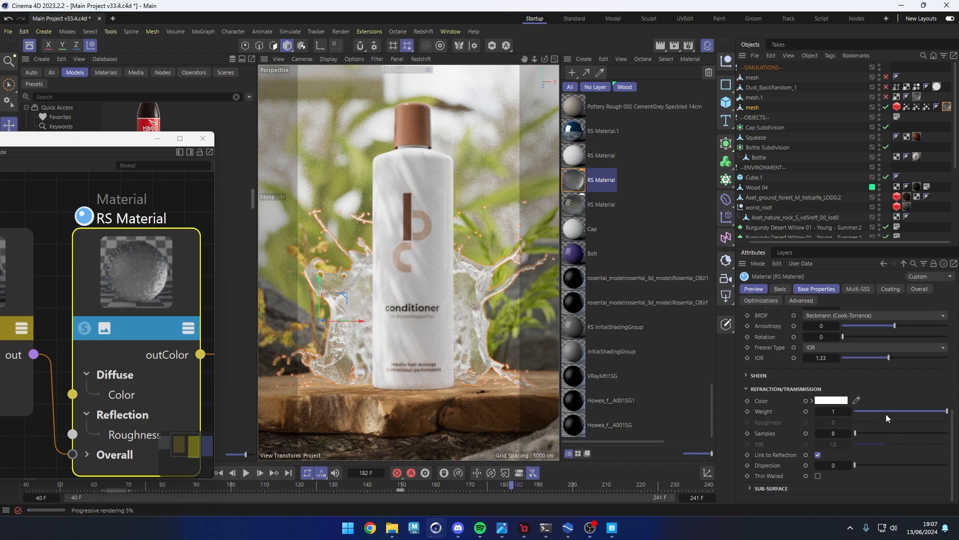
pyautogui.click(842, 407)
pyautogui.write('0.6')
pyautogui.press('Return')
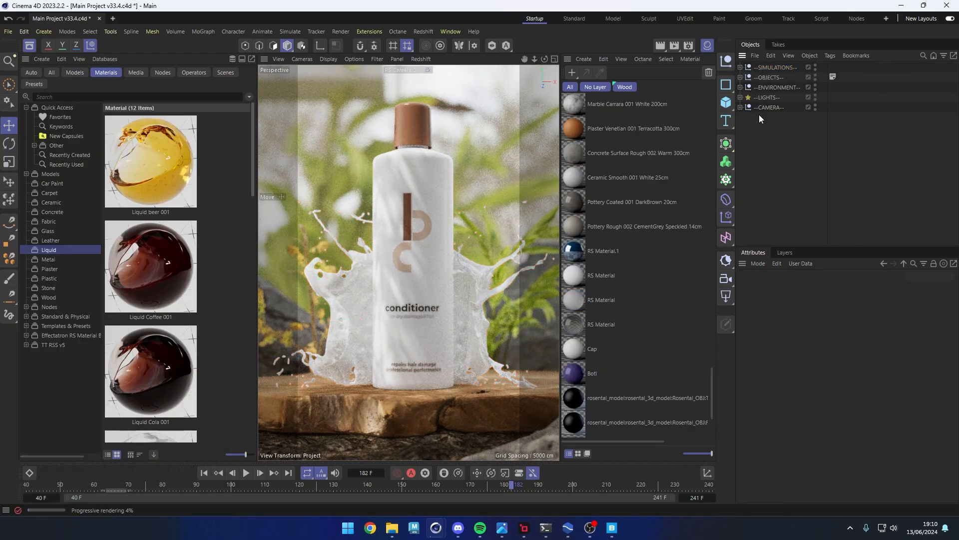
# - Expand the LIGHTS group and disable every light in it except RS Spot Light
pyautogui.click(765, 96)
pyautogui.click(740, 97)
pyautogui.click(859, 114)
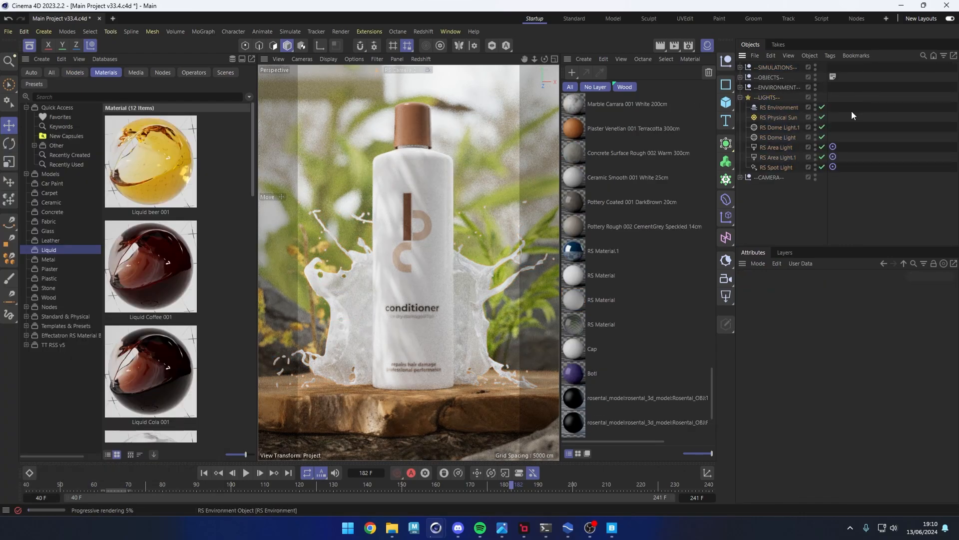
pyautogui.moveTo(822, 108); pyautogui.dragTo(823, 156)
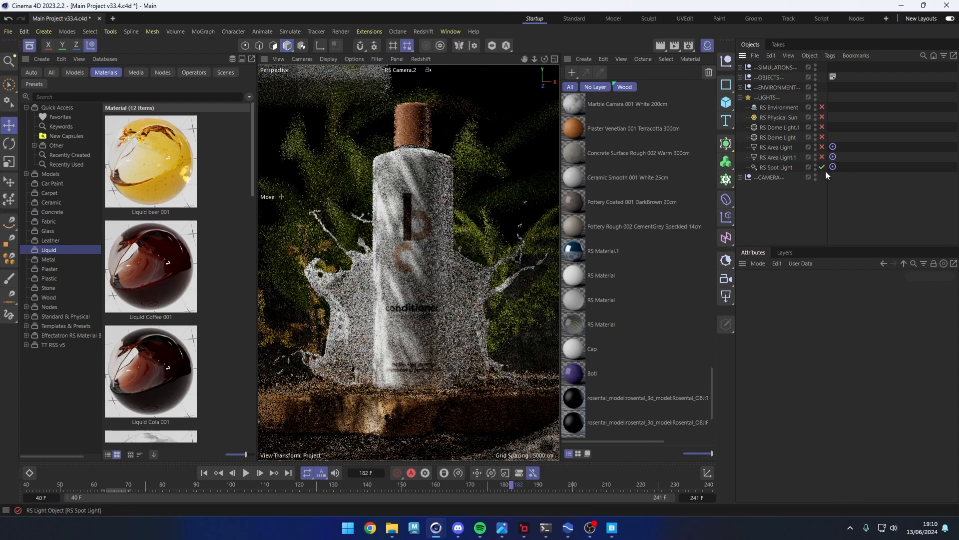
# - Select RS Spot Light and examine its placement and beam direction from outside the render camera
pyautogui.click(777, 164)
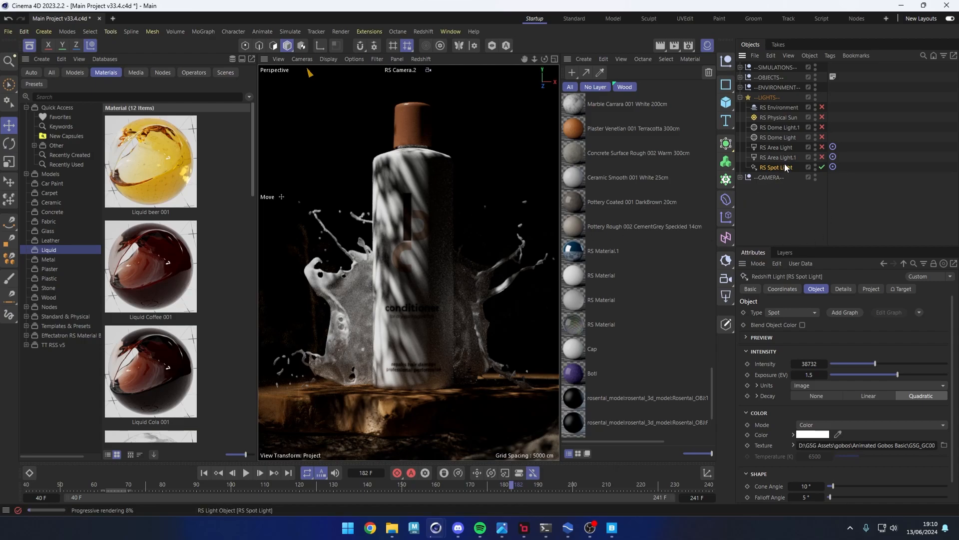
pyautogui.middleClick(283, 281)
pyautogui.middleClick(458, 316)
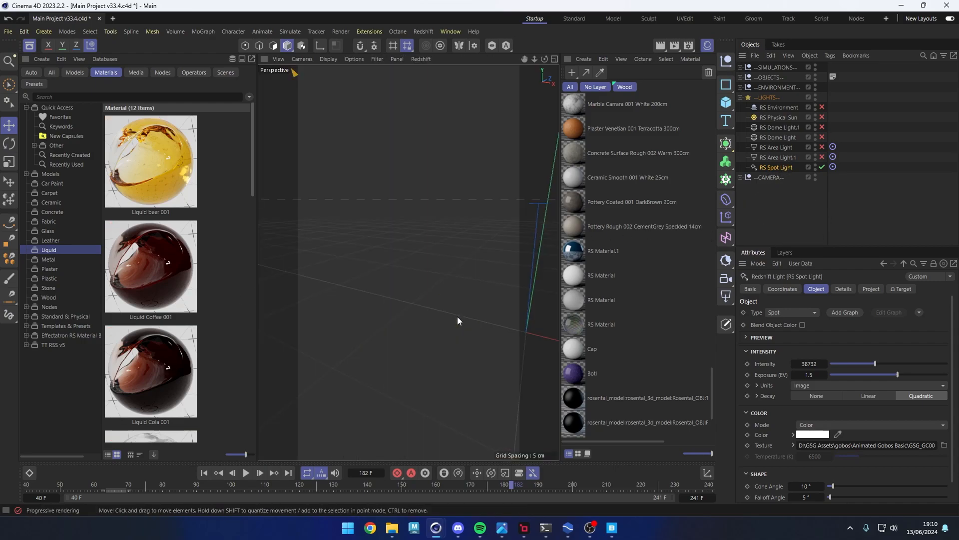
pyautogui.keyDown('alt'); pyautogui.moveTo(418, 316); pyautogui.dragTo(335, 315, button='right'); pyautogui.keyUp('alt')
pyautogui.keyDown('alt'); pyautogui.moveTo(373, 326); pyautogui.dragTo(409, 328); pyautogui.keyUp('alt')
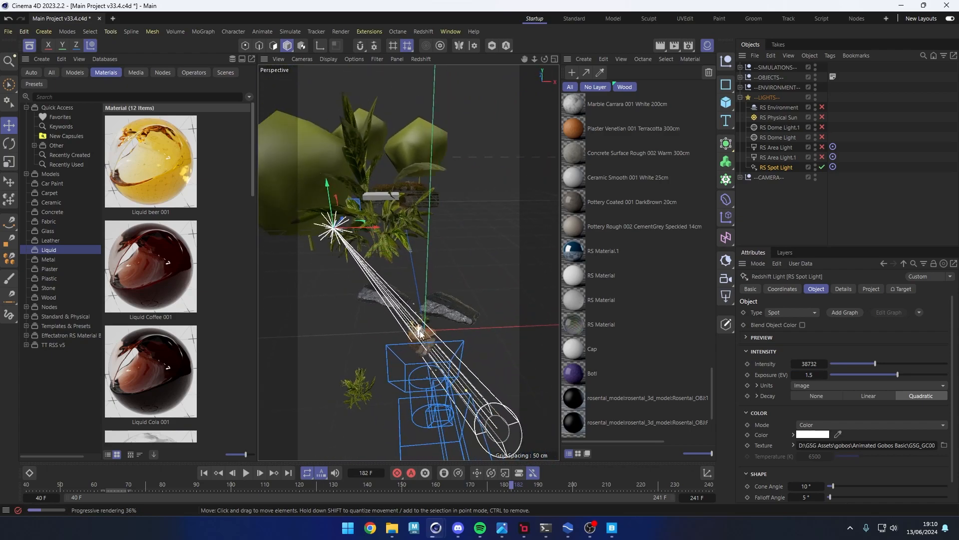
# - Expand the spot light's colour texture settings and inspect the path of its gobo image
pyautogui.click(793, 445)
pyautogui.scroll(-3, 809, 435)
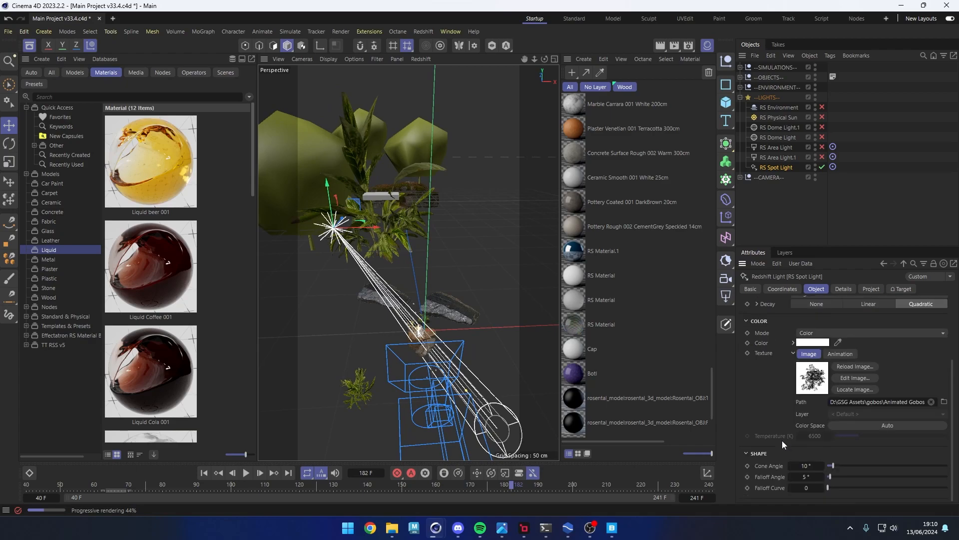
pyautogui.click(865, 403)
pyautogui.moveTo(892, 403); pyautogui.dragTo(918, 402)
pyautogui.click(923, 401)
# - Try Detect Frames in the animation settings of the spot light's gobo texture, and undo it
pyautogui.click(840, 354)
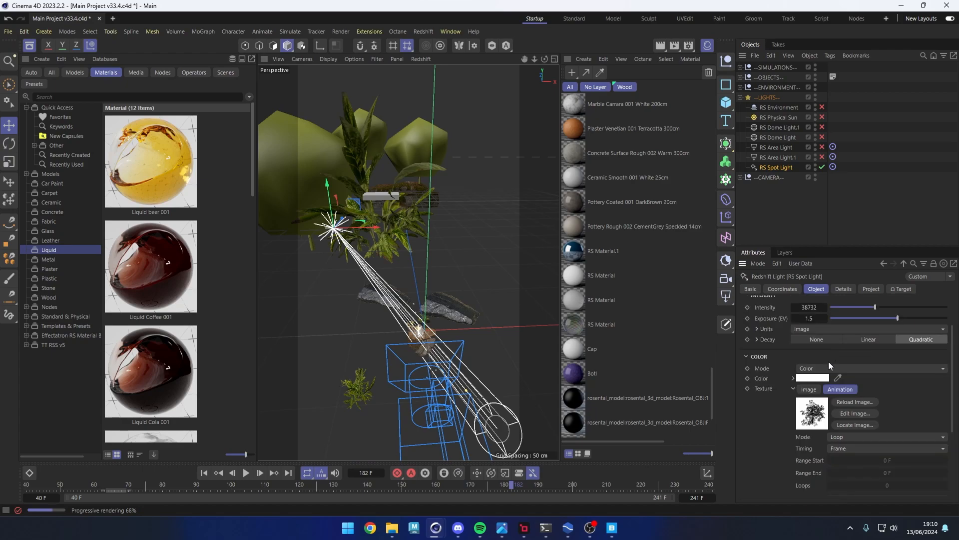
pyautogui.scroll(-3, 866, 481)
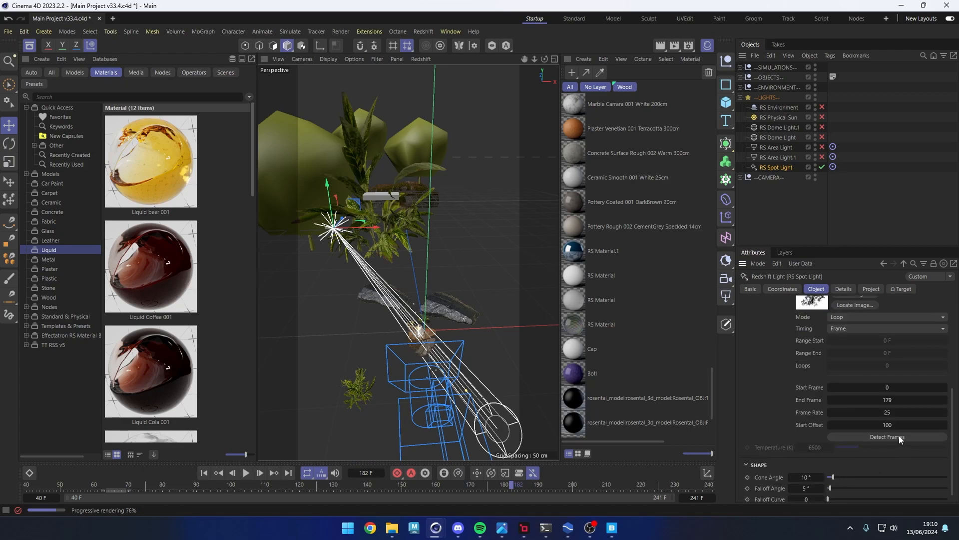
pyautogui.click(901, 438)
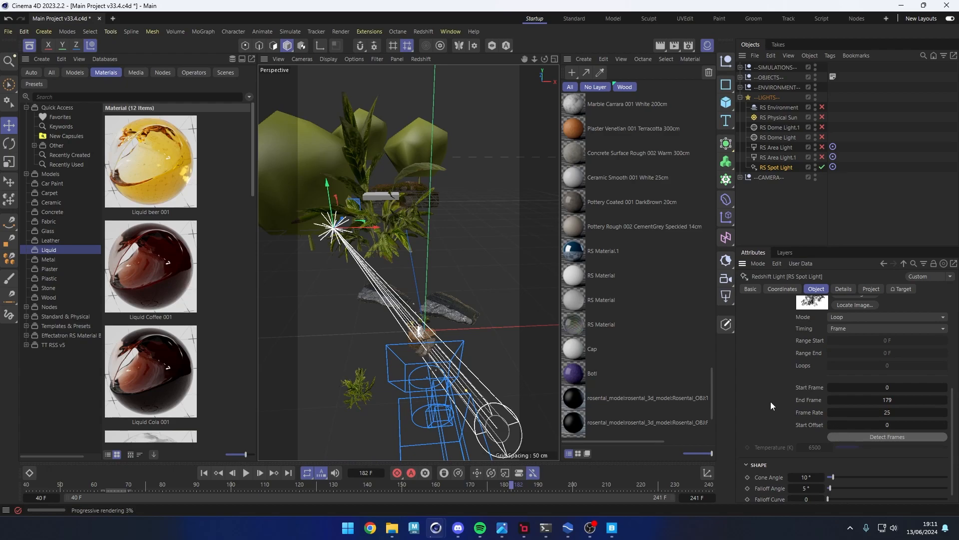
pyautogui.hotkey('ctrl', 'z')
pyautogui.scroll(4, 820, 421)
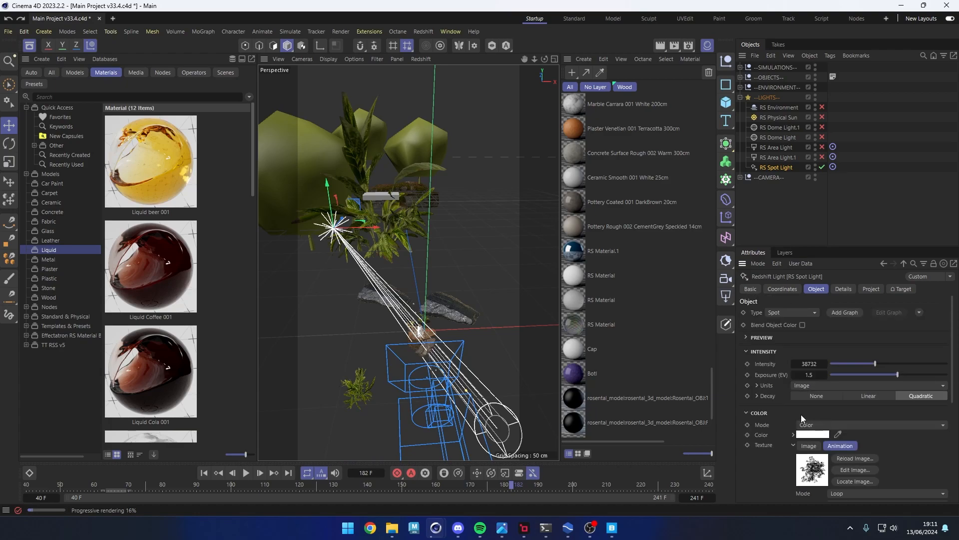
# - Review the spot light's settings and how its beam hits the bottle up close, and return to the RS Camera.2 view
pyautogui.scroll(-3, 801, 415)
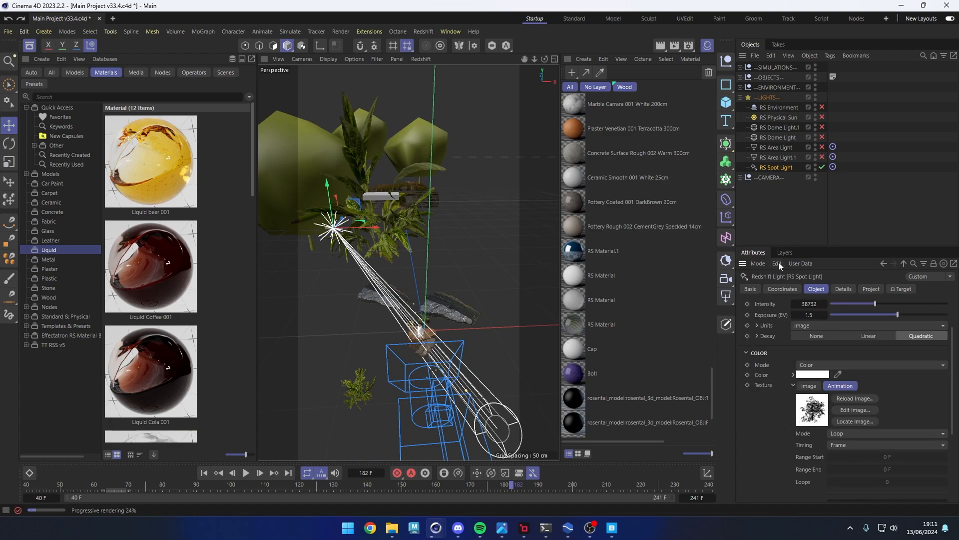
pyautogui.click(784, 289)
pyautogui.click(815, 289)
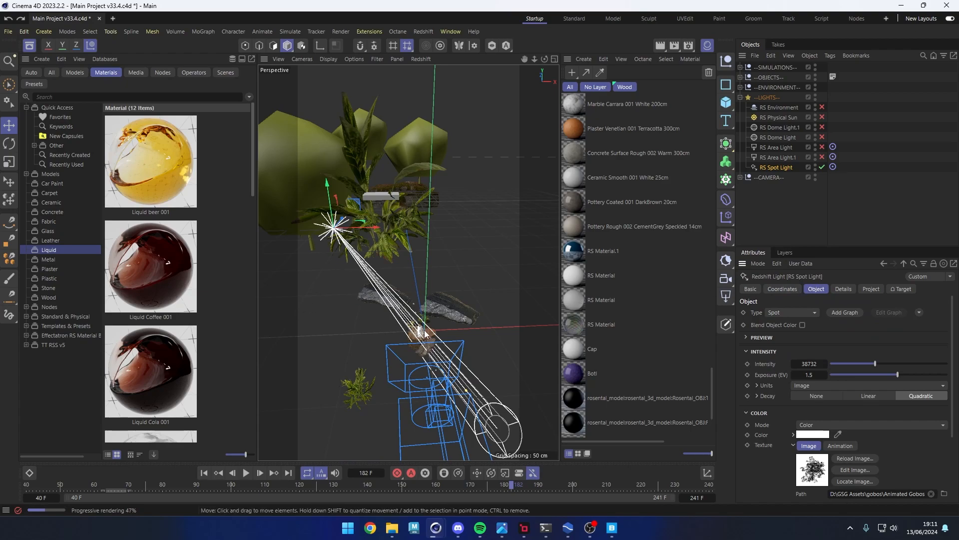
pyautogui.scroll(3, 416, 345)
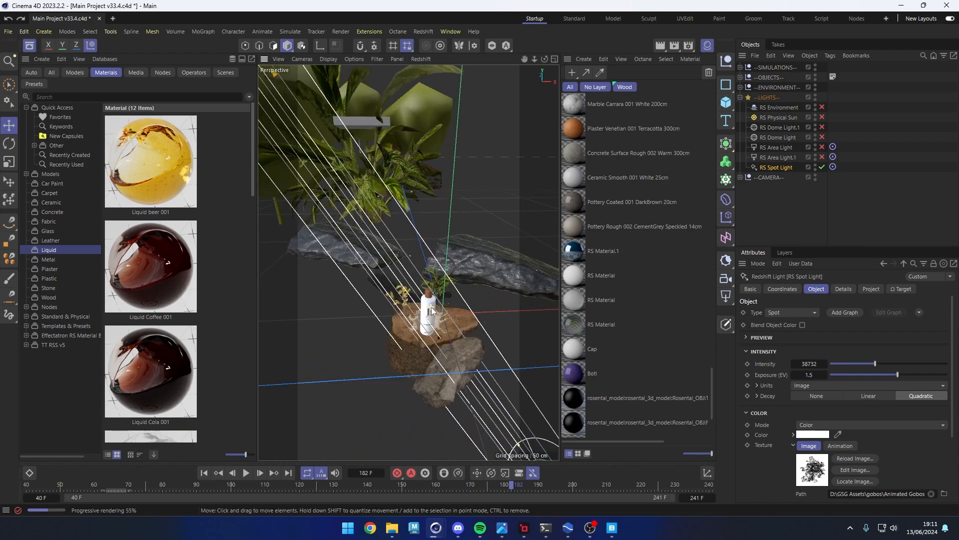
pyautogui.scroll(4, 417, 345)
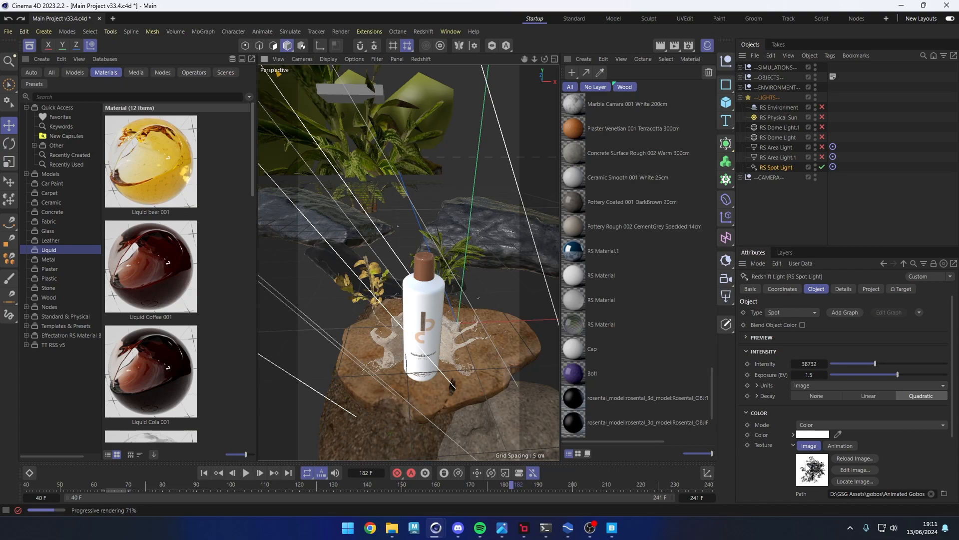
pyautogui.scroll(-4, 785, 464)
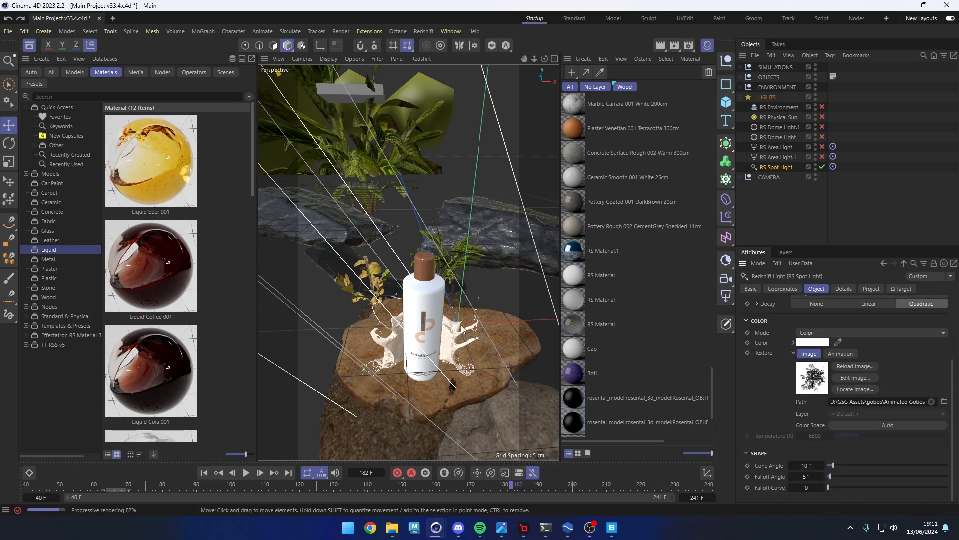
pyautogui.scroll(-3, 442, 326)
pyautogui.middleClick(342, 189)
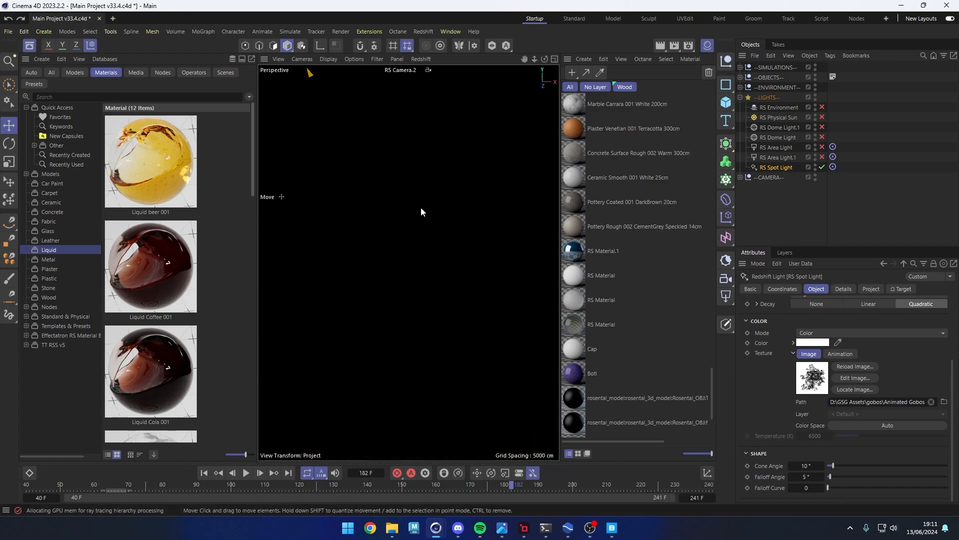
# - Scrub the timeline through frames 59 and 87 to frame 191 to check the gobo shadows on the bottle
pyautogui.moveTo(122, 485); pyautogui.dragTo(92, 485)
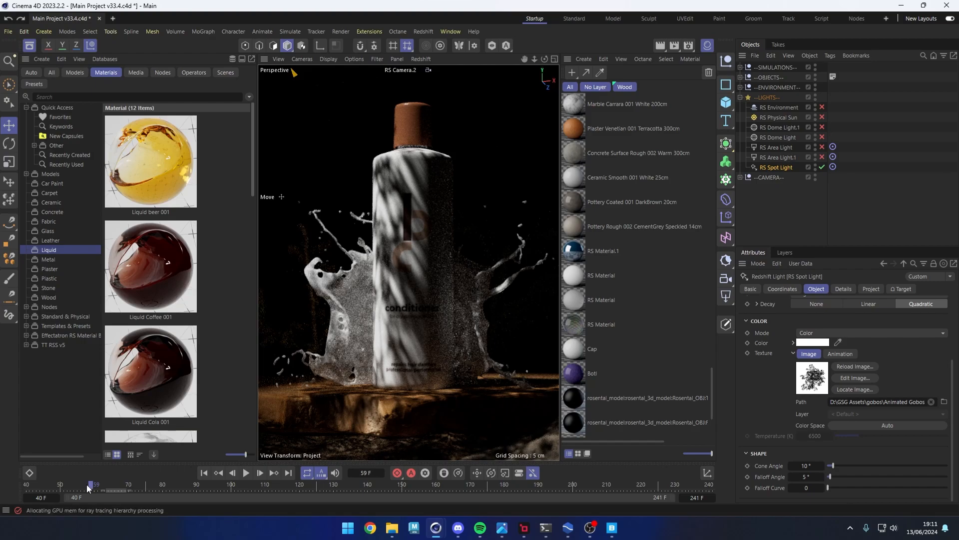
pyautogui.moveTo(89, 486); pyautogui.dragTo(188, 486)
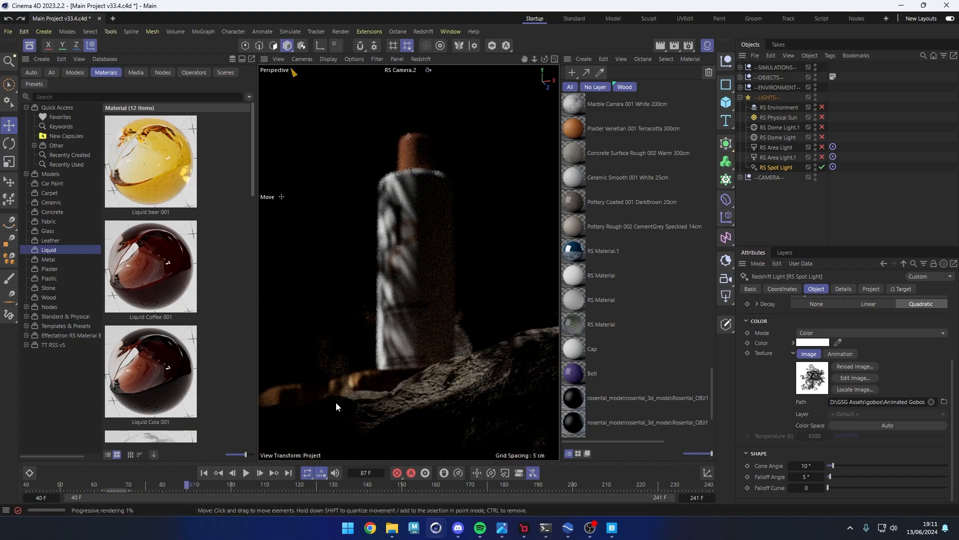
pyautogui.click(474, 485)
pyautogui.click(542, 490)
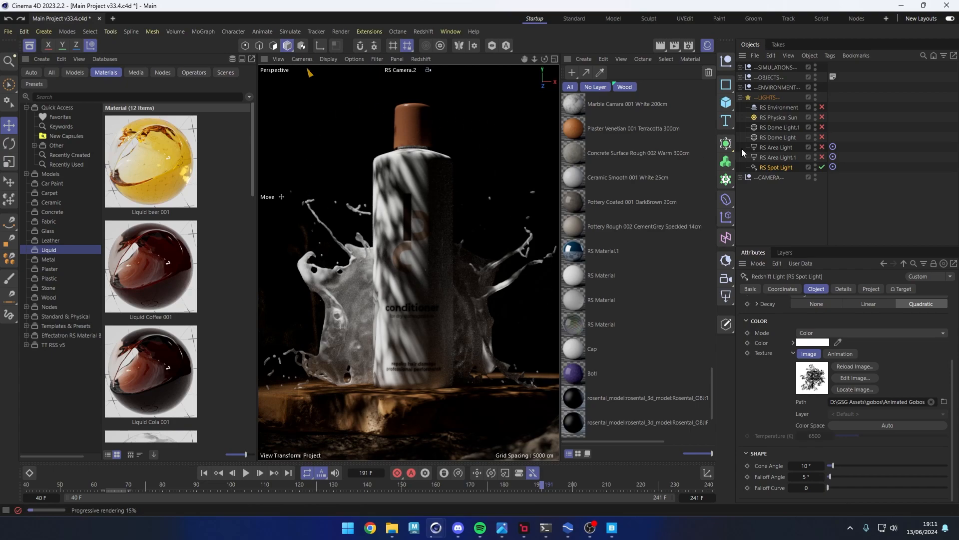
# - Select RS Area Light.1 and enable it alongside the spot light
pyautogui.click(824, 156)
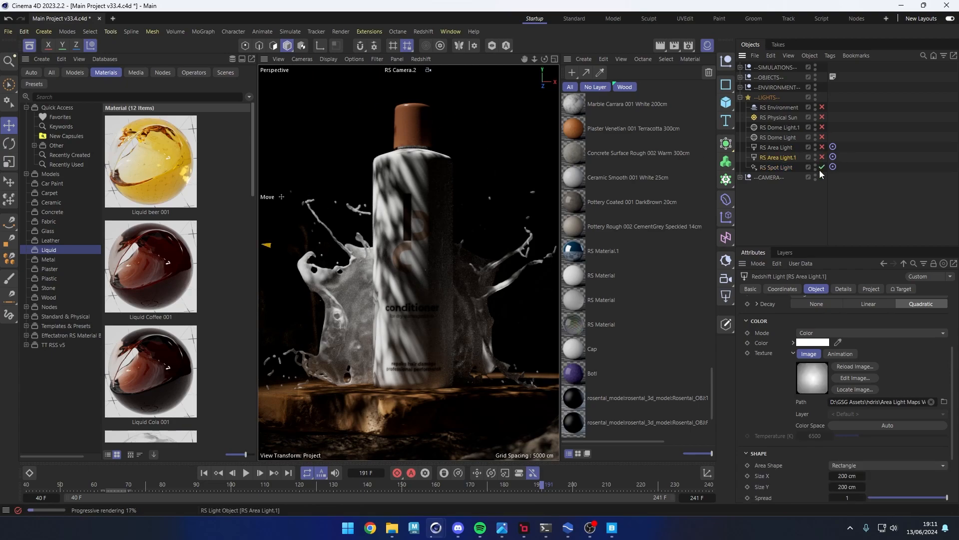
pyautogui.scroll(3, 770, 348)
pyautogui.click(821, 157)
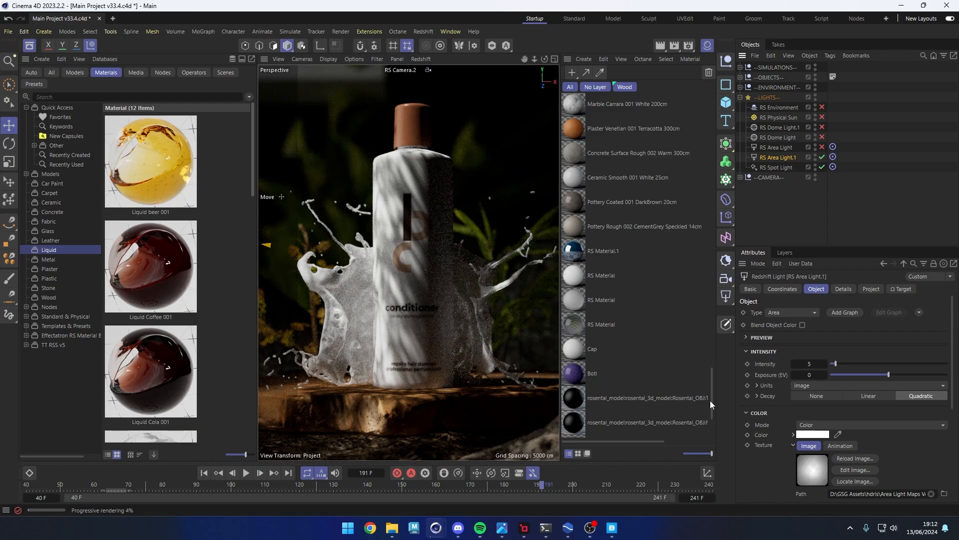
# - Inspect the path of the softbox image used as RS Area Light.1's texture
pyautogui.scroll(-2, 769, 418)
pyautogui.moveTo(878, 433); pyautogui.dragTo(953, 431)
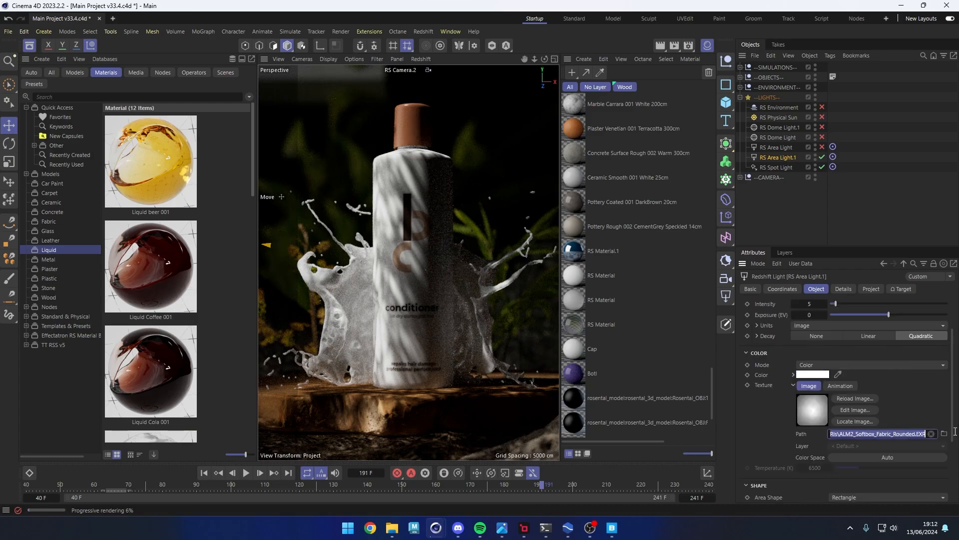
pyautogui.click(910, 434)
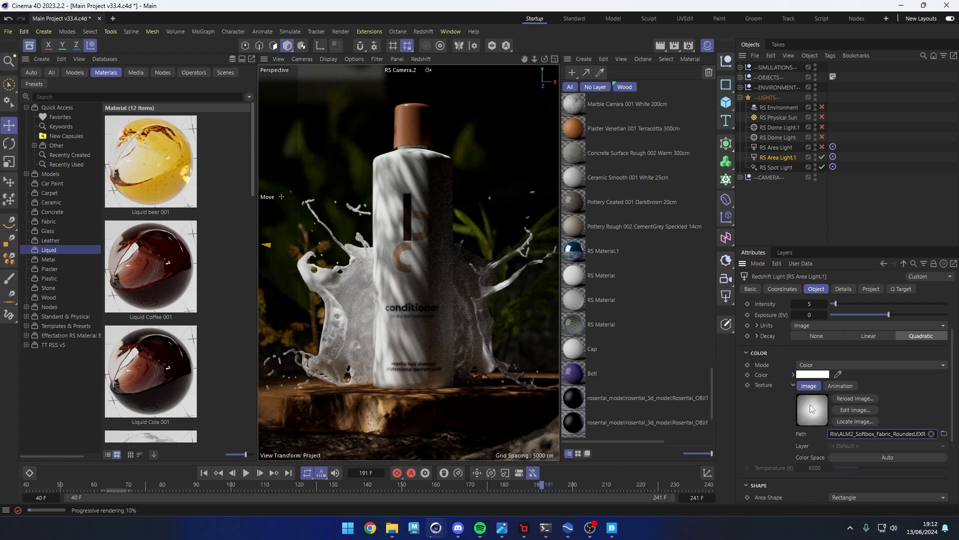
pyautogui.click(791, 186)
pyautogui.click(783, 159)
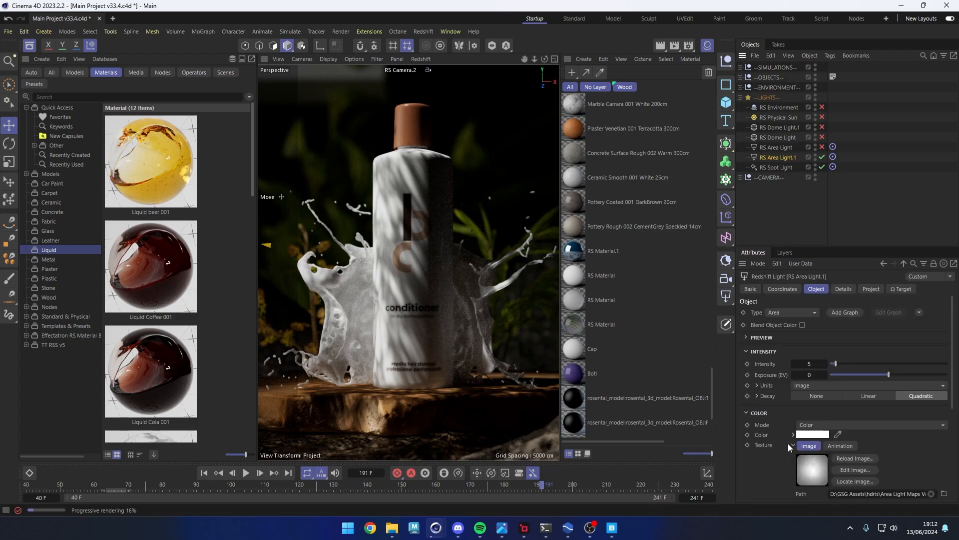
pyautogui.click(782, 167)
pyautogui.click(786, 157)
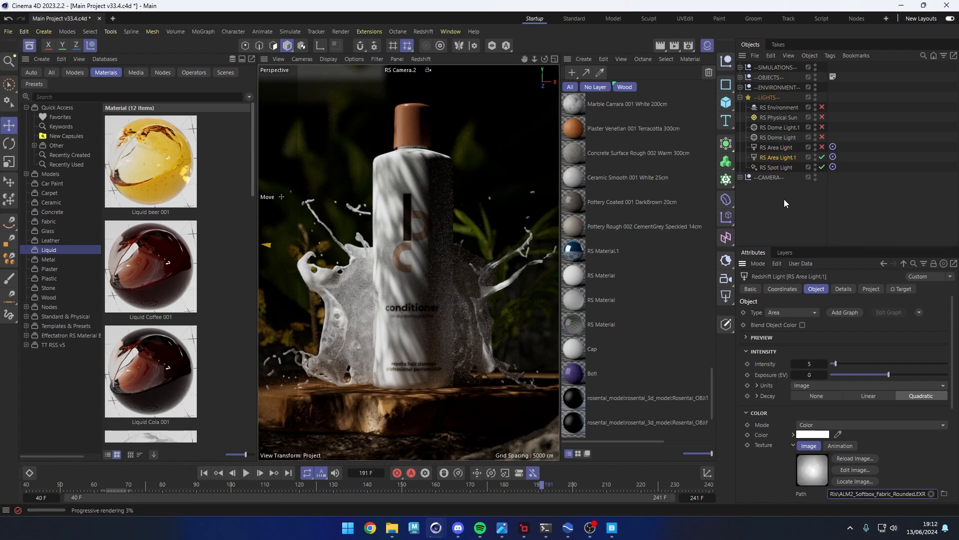
# - Enable RS Area Light, try it without its texture, and restore the ALM2_Gradient_Simple.exr path
pyautogui.click(780, 148)
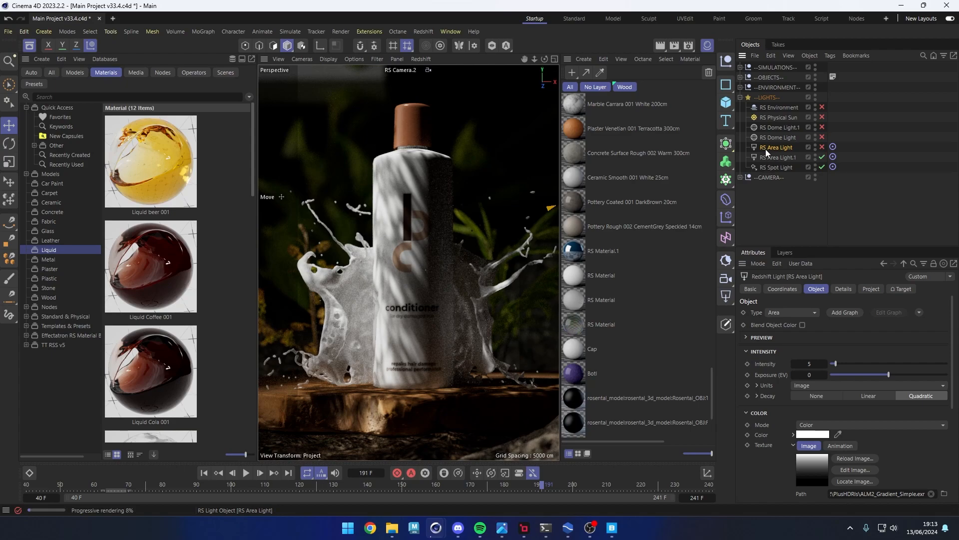
pyautogui.click(822, 147)
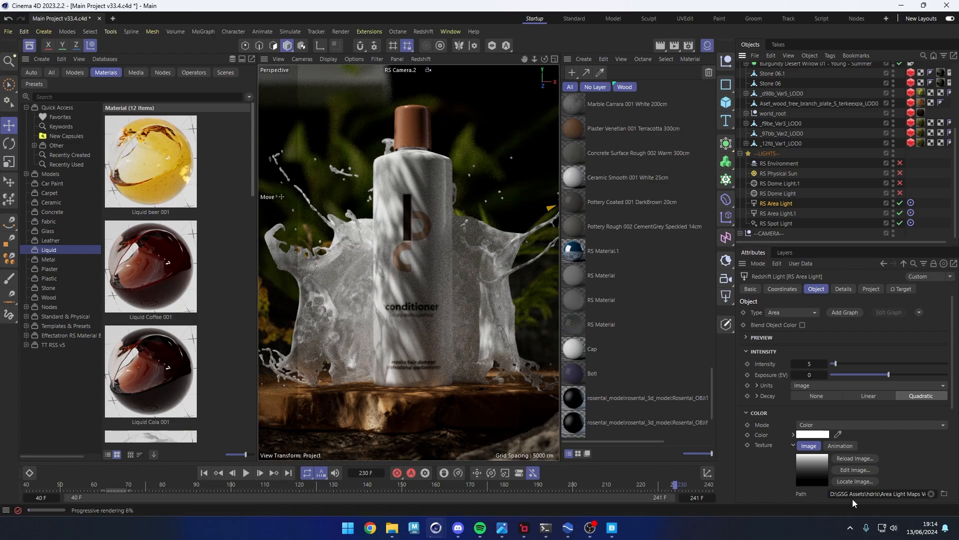
pyautogui.click(931, 493)
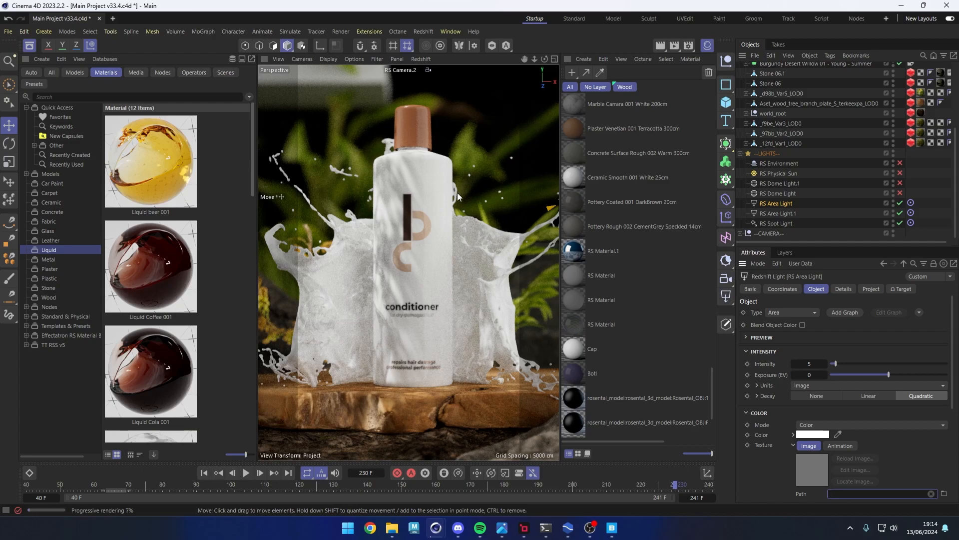
pyautogui.hotkey('ctrl', 'v')
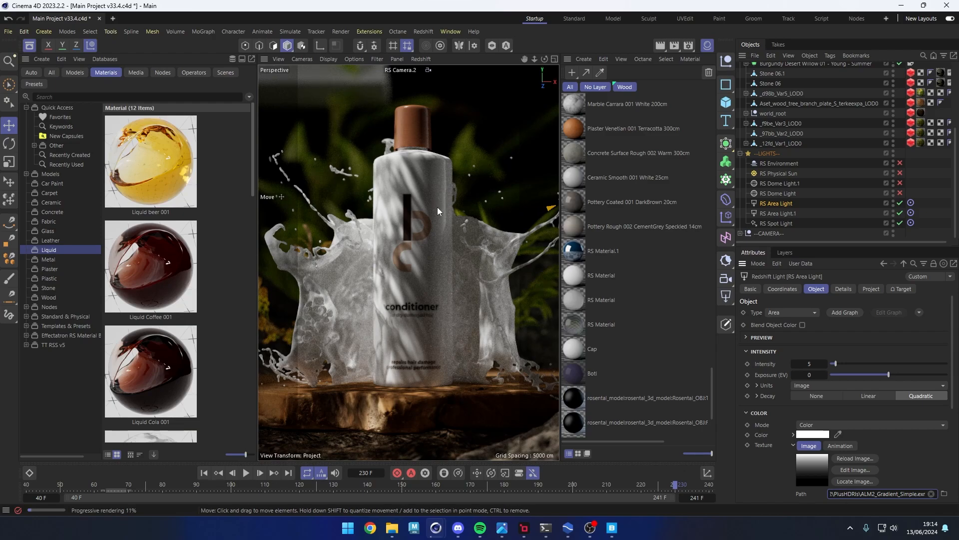
# - Enable RS Dome Light and inspect the path and settings of its HDRI texture
pyautogui.click(900, 192)
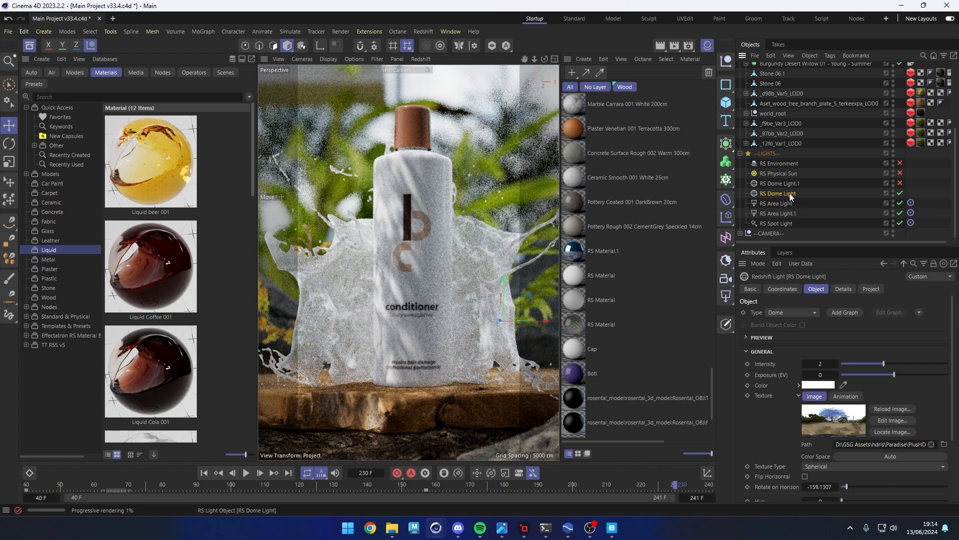
pyautogui.doubleClick(871, 444)
pyautogui.click(870, 444)
pyautogui.scroll(-3, 761, 451)
pyautogui.scroll(2, 760, 451)
pyautogui.scroll(-2, 761, 451)
pyautogui.scroll(3, 760, 451)
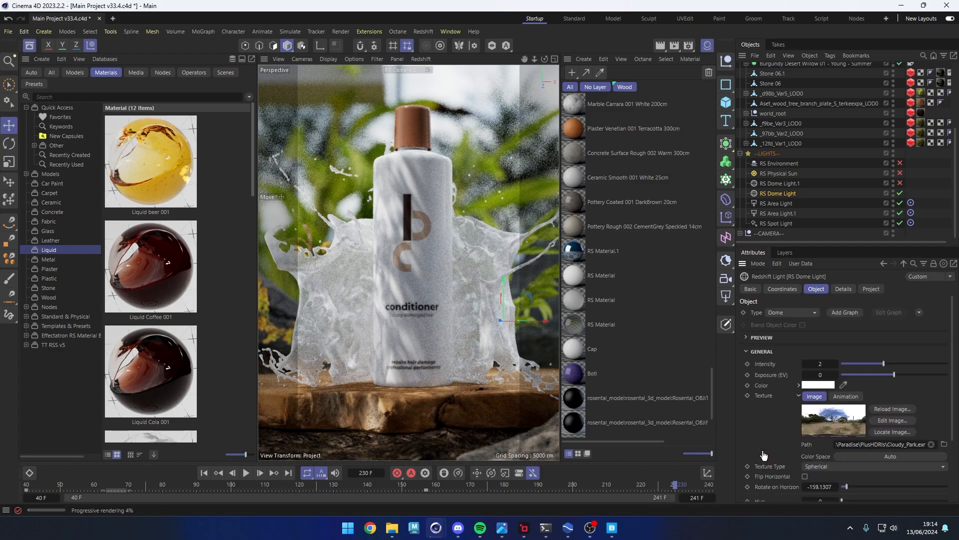
# - Select the untextured RS Dome Light.1 and enable it as well
pyautogui.click(795, 185)
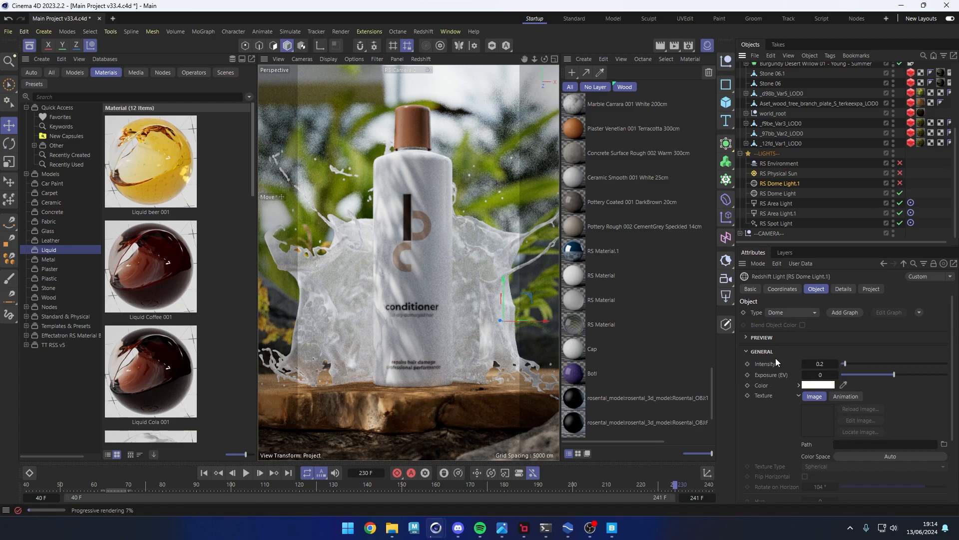
pyautogui.click(900, 183)
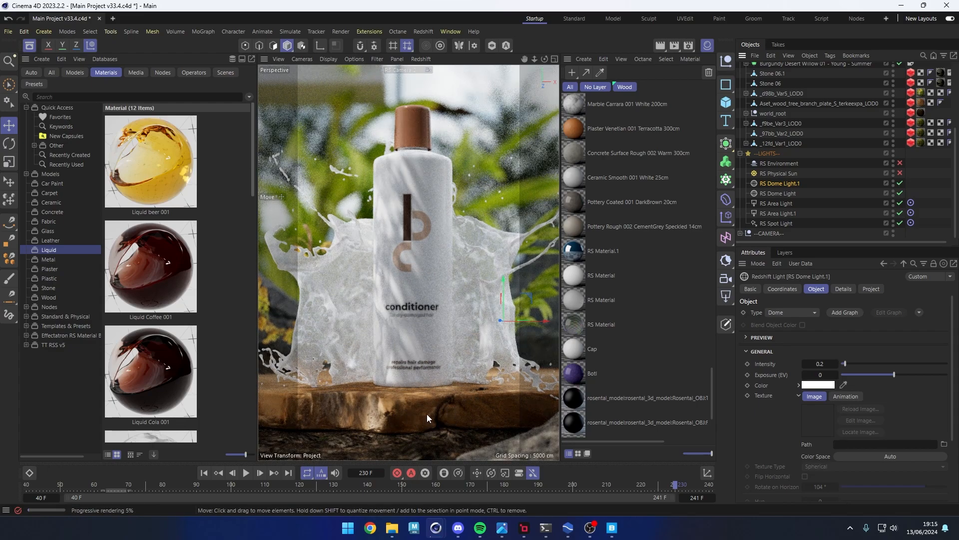
# - Enable RS Physical Sun and toggle it off and on to compare its effect alongside RS Spot Light
pyautogui.click(900, 173)
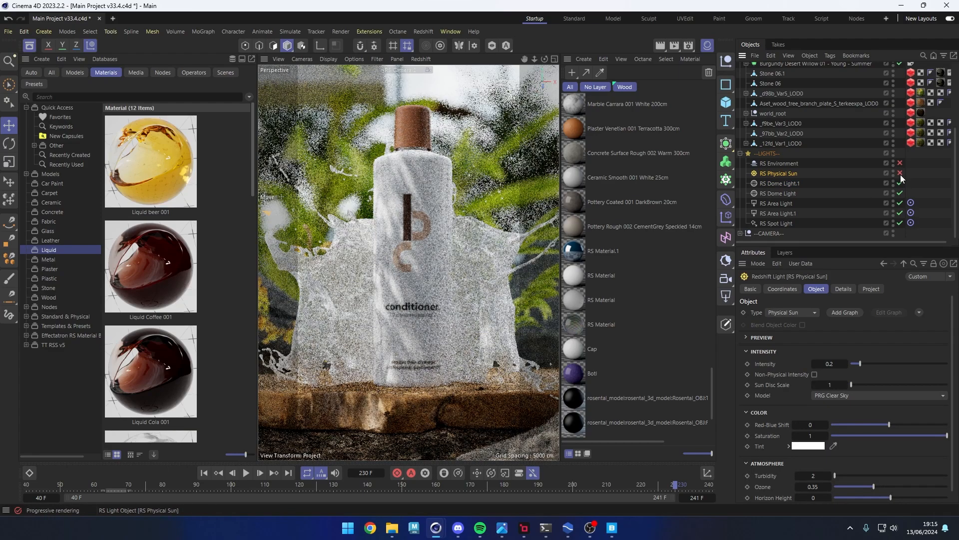
pyautogui.click(900, 174)
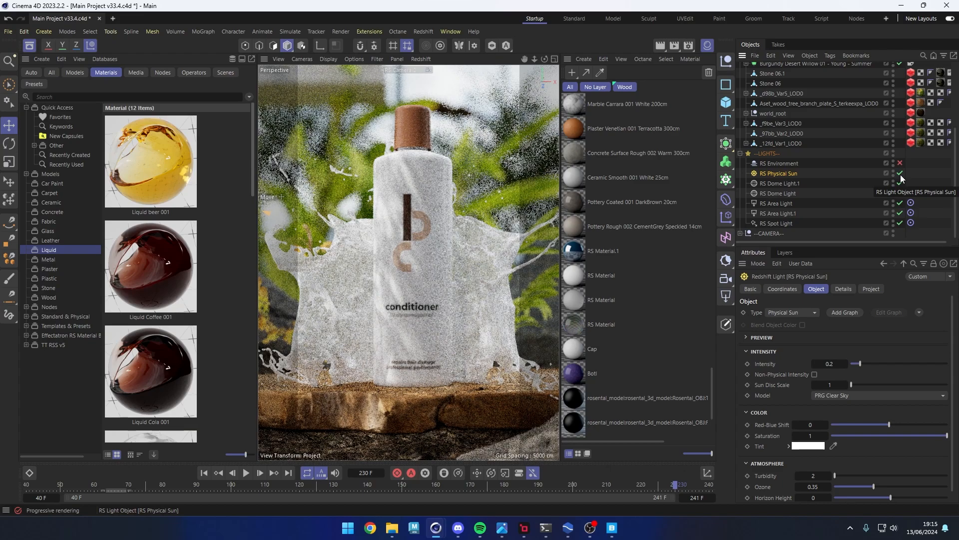
pyautogui.click(900, 173)
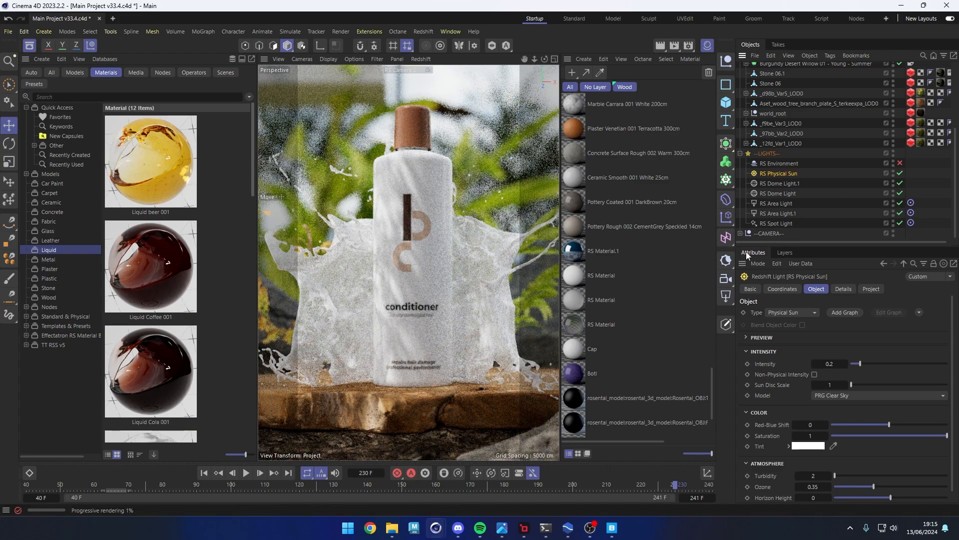
pyautogui.click(779, 223)
pyautogui.click(900, 223)
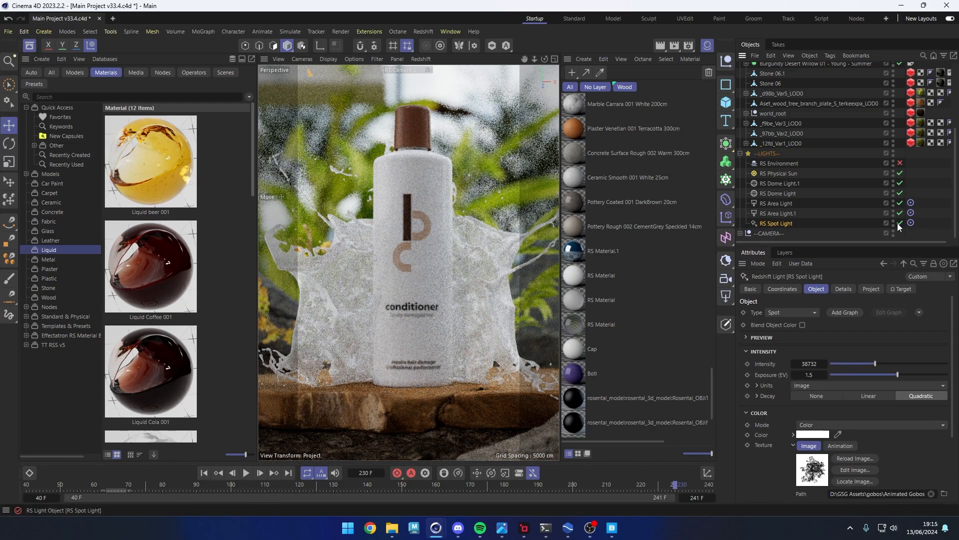
pyautogui.click(901, 172)
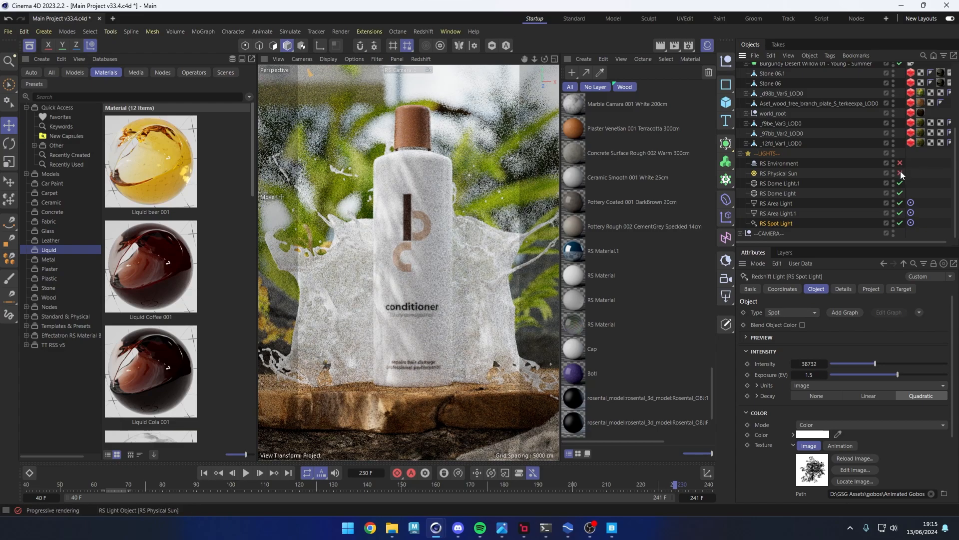
pyautogui.click(900, 172)
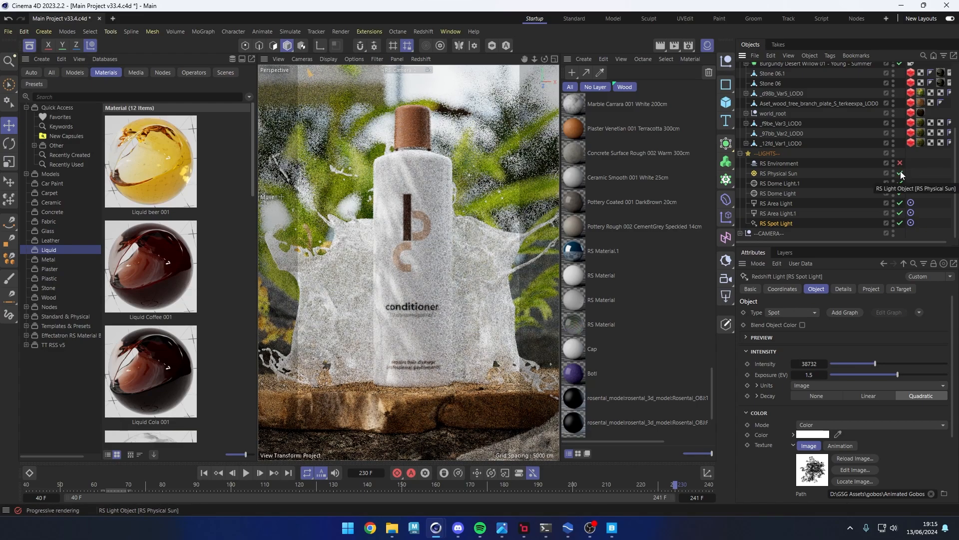
# - Try RS Physical Sun at intensities 2 and 1.021 with RS Spot Light disabled, restoring intensity 0.2 and the spot light
pyautogui.click(832, 175)
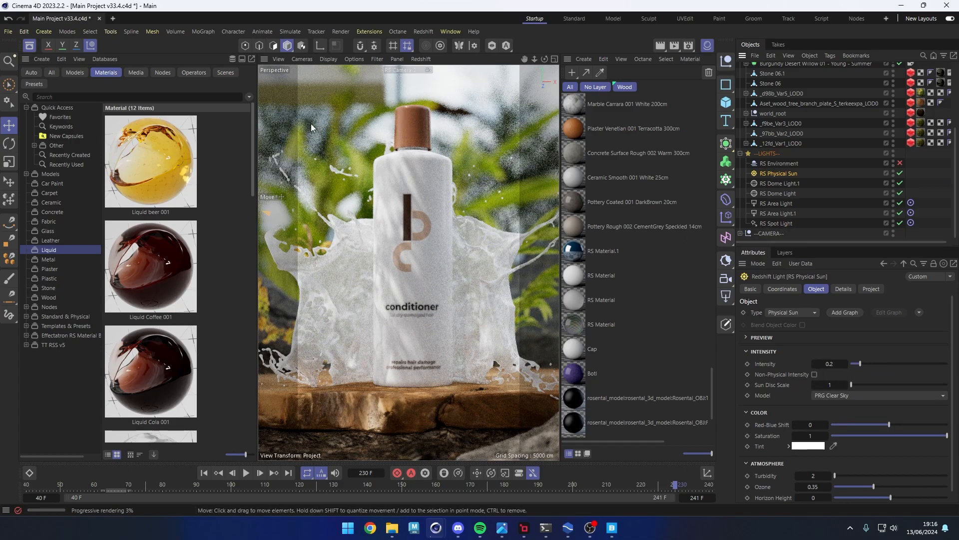
pyautogui.moveTo(861, 363); pyautogui.dragTo(947, 363)
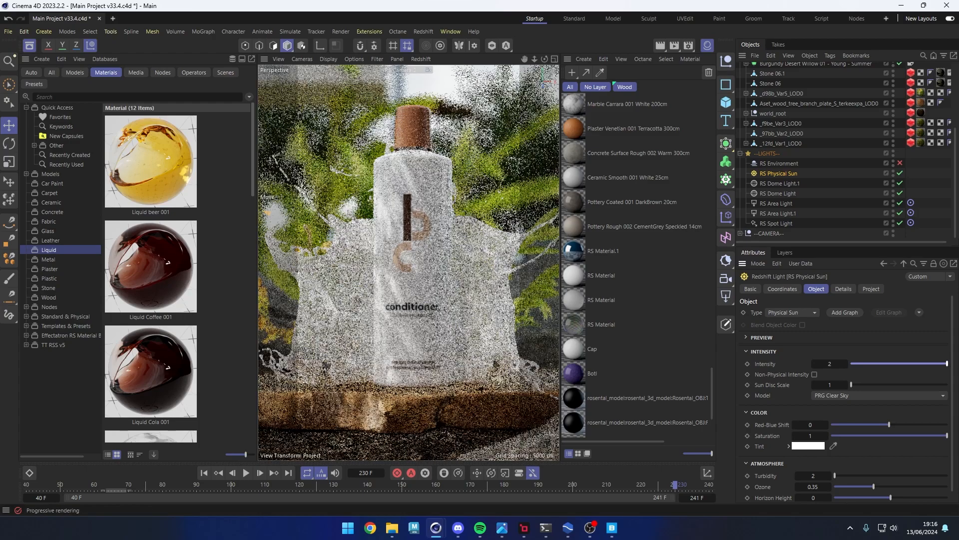
pyautogui.click(900, 222)
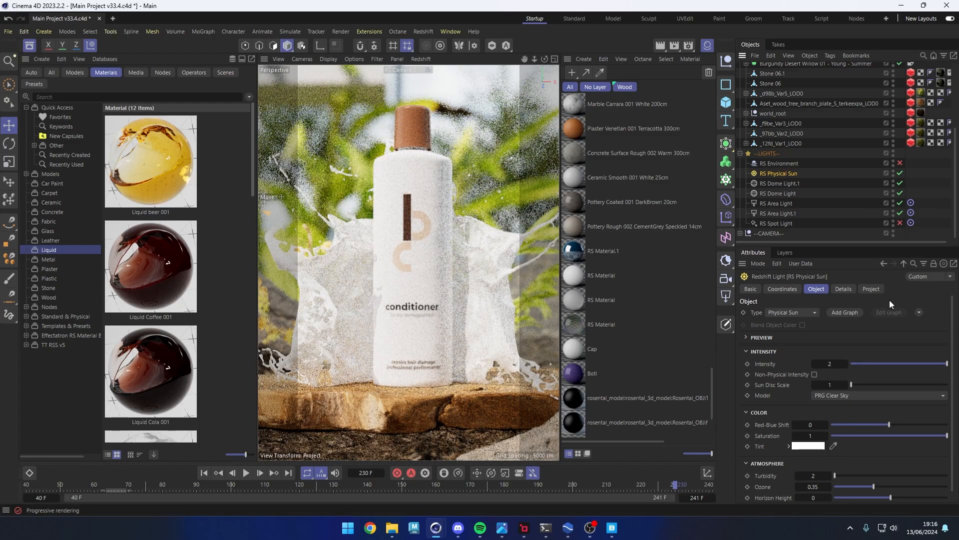
pyautogui.moveTo(896, 364)
pyautogui.mouseDown()
pyautogui.moveTo(880, 364)
pyautogui.moveTo(901, 365)
pyautogui.mouseUp()
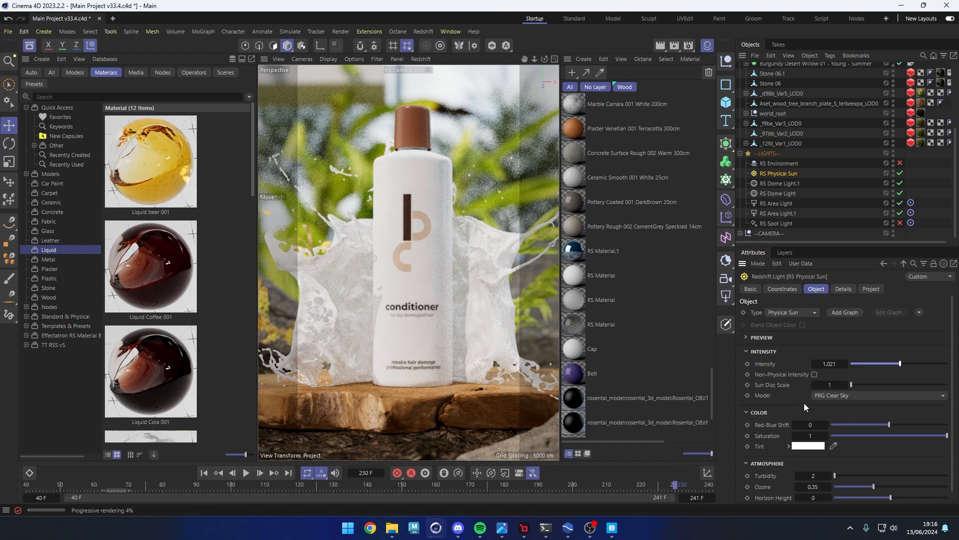
pyautogui.click(828, 364)
pyautogui.write('0.2')
pyautogui.press('Return')
pyautogui.click(900, 223)
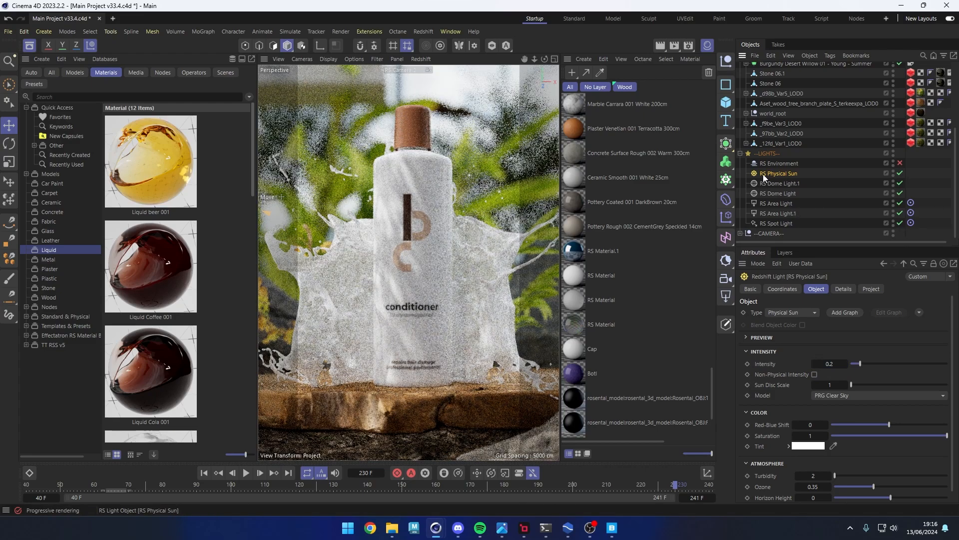
# - Select RS Environment and enable it, toggling it to compare the render with and without volume scattering
pyautogui.click(769, 168)
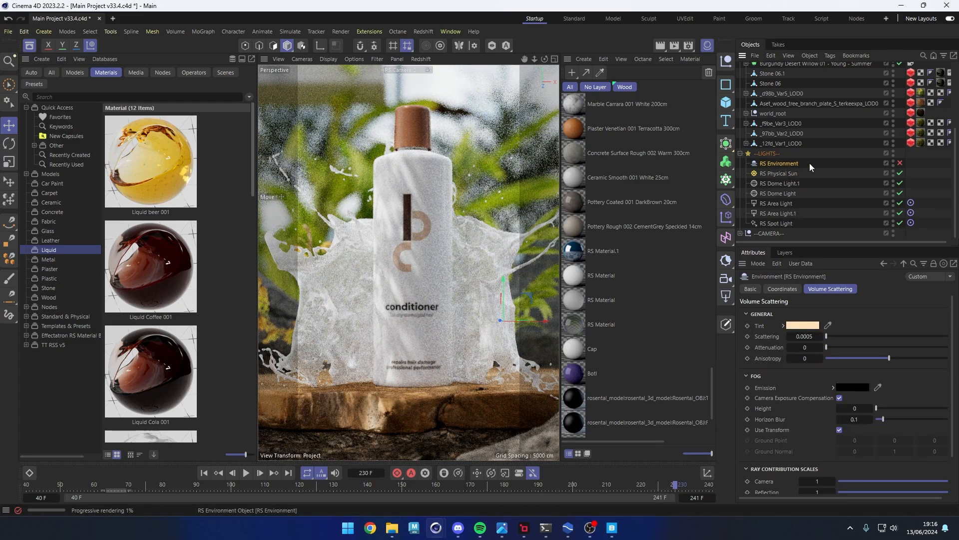
pyautogui.click(900, 164)
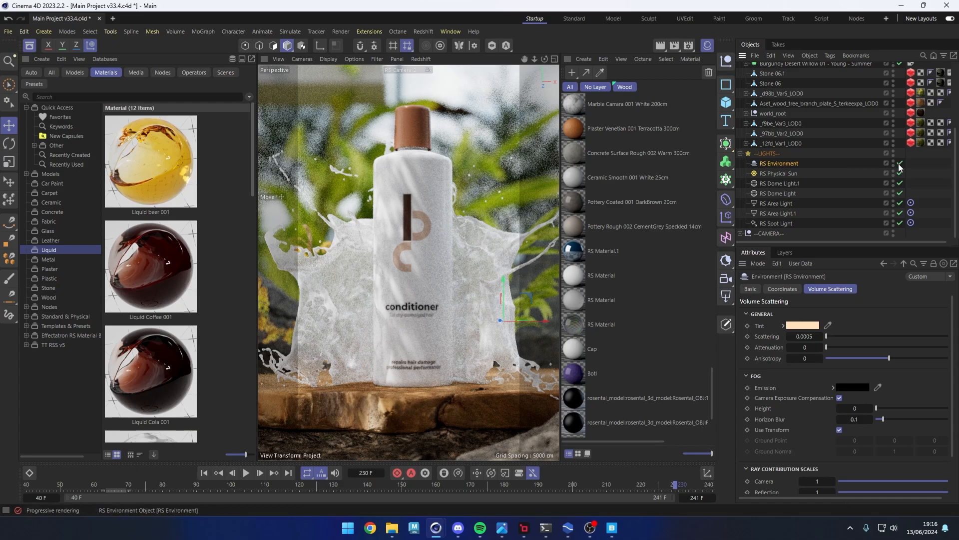
pyautogui.click(899, 164)
pyautogui.click(899, 163)
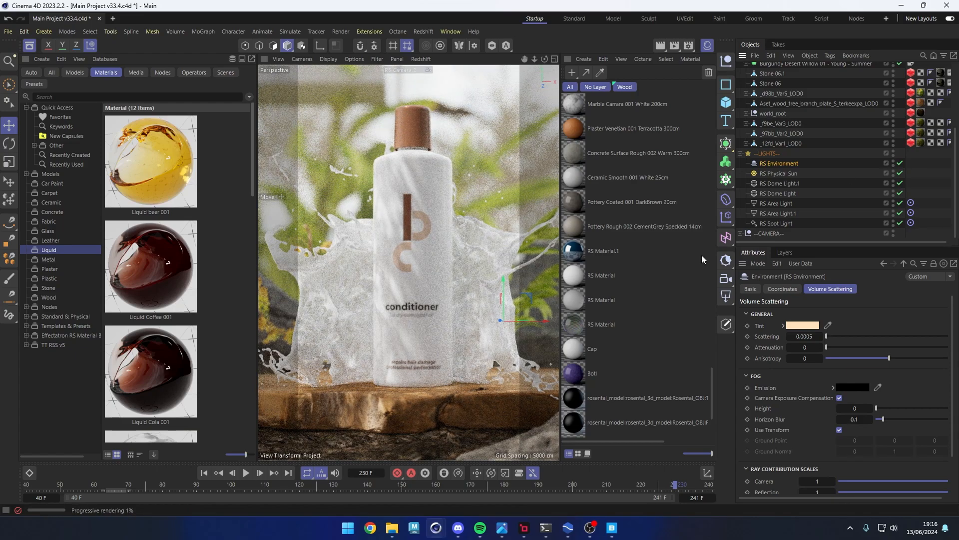
# - Inspect RS Environment's volume scattering tint and try a light blue with hue 190°
pyautogui.click(800, 326)
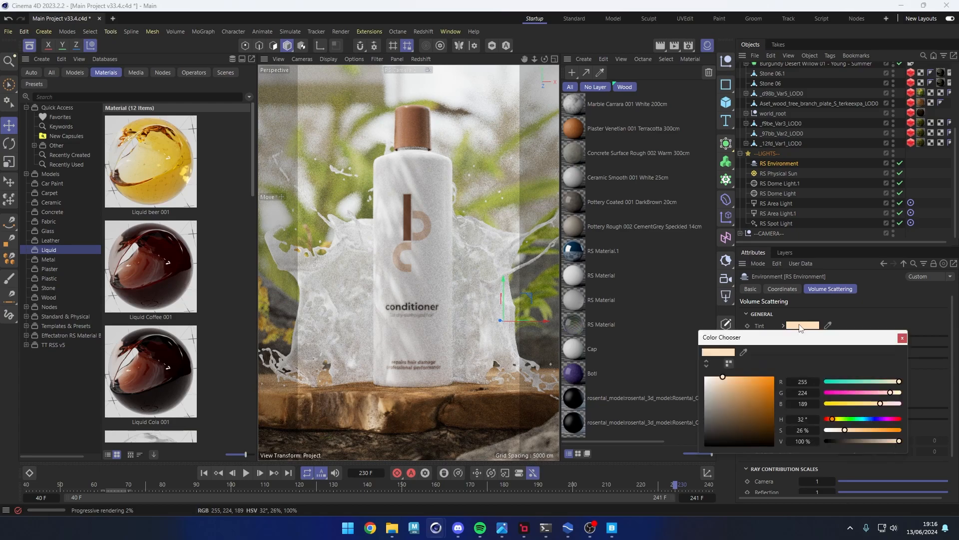
pyautogui.click(902, 338)
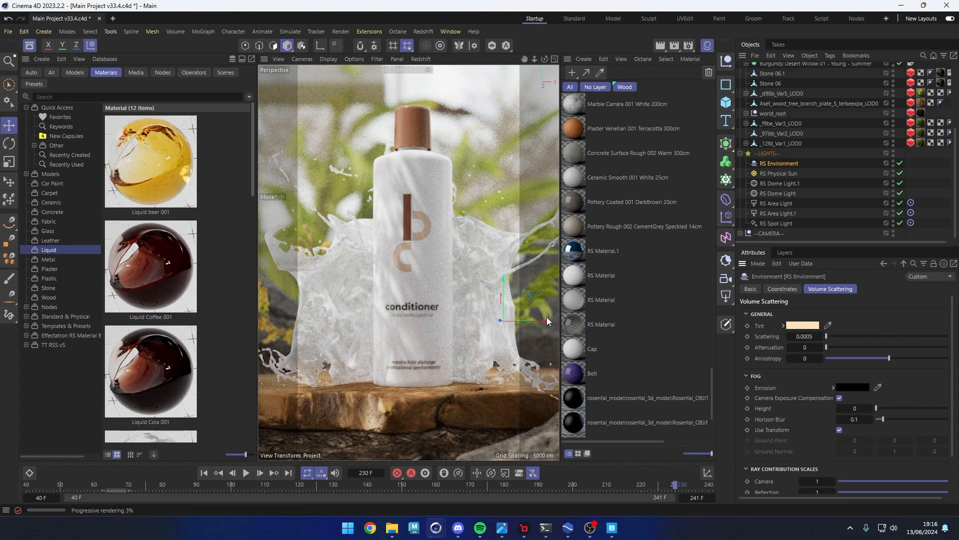
pyautogui.click(802, 326)
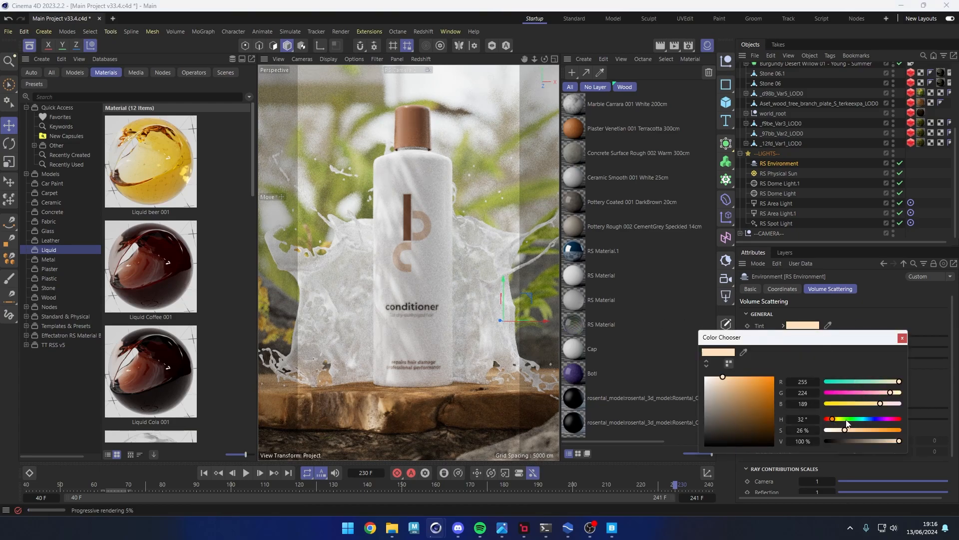
pyautogui.click(865, 419)
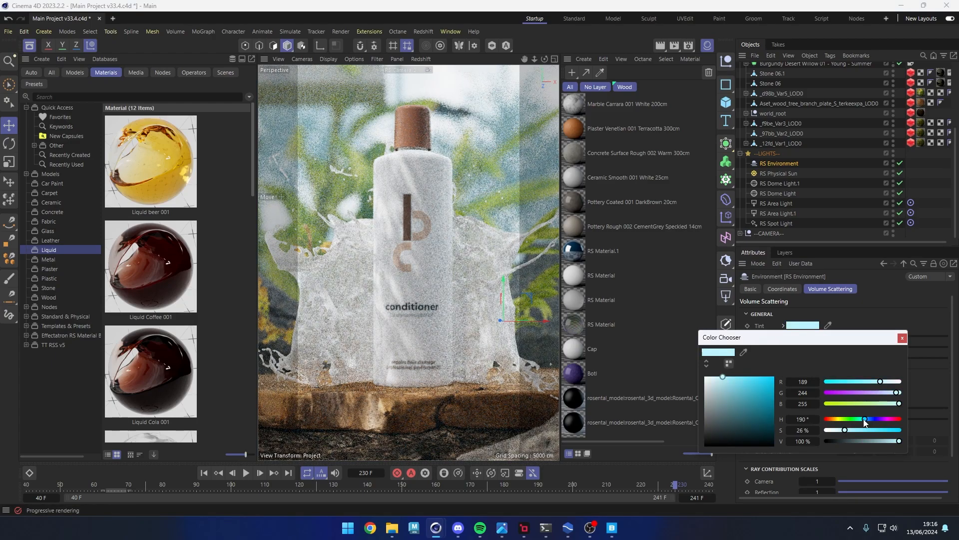
# - Collapse the --LIGHTS-- group, select the --CAMERA-- null, scrub to frame 122 and return to the first frame
pyautogui.click(740, 153)
pyautogui.click(767, 233)
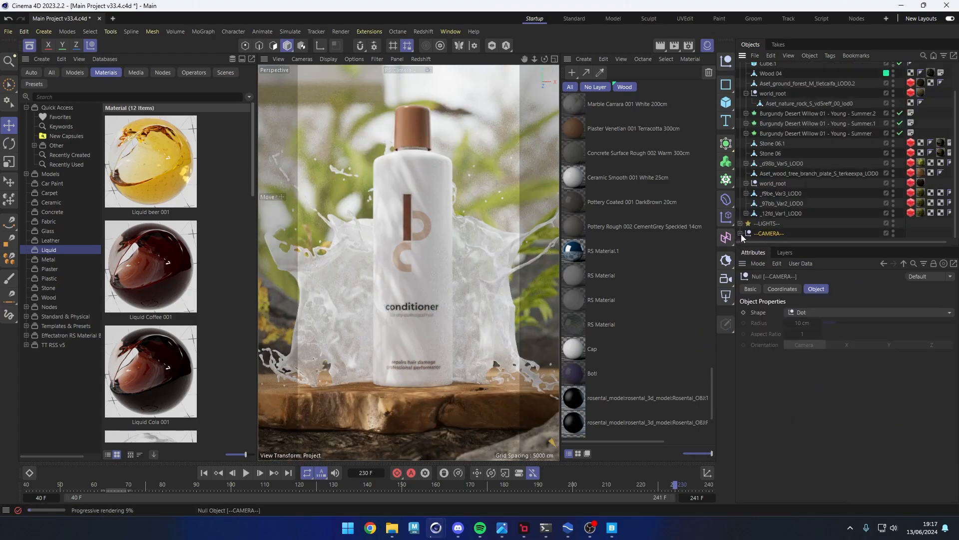
pyautogui.hotkey('shift', 'f')
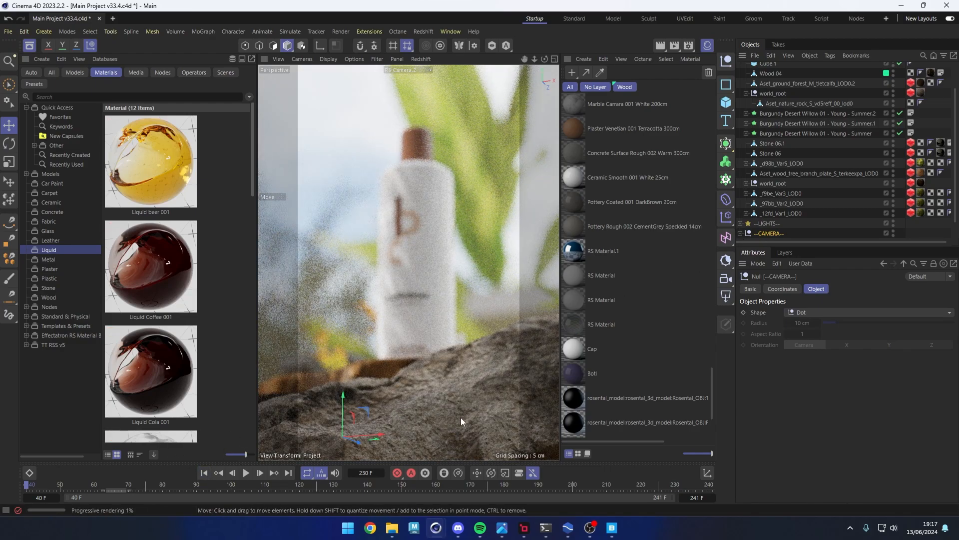
pyautogui.moveTo(96, 485); pyautogui.dragTo(307, 485)
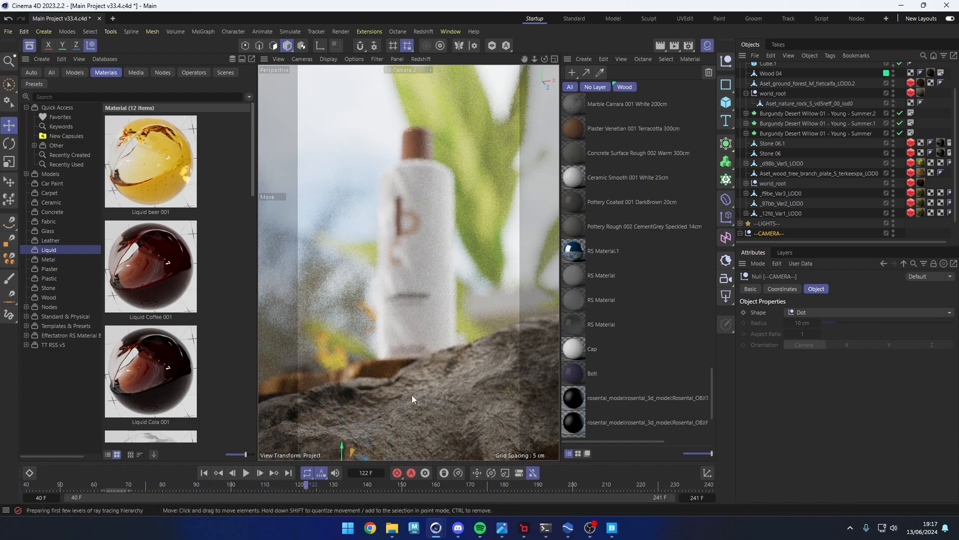
pyautogui.click(205, 473)
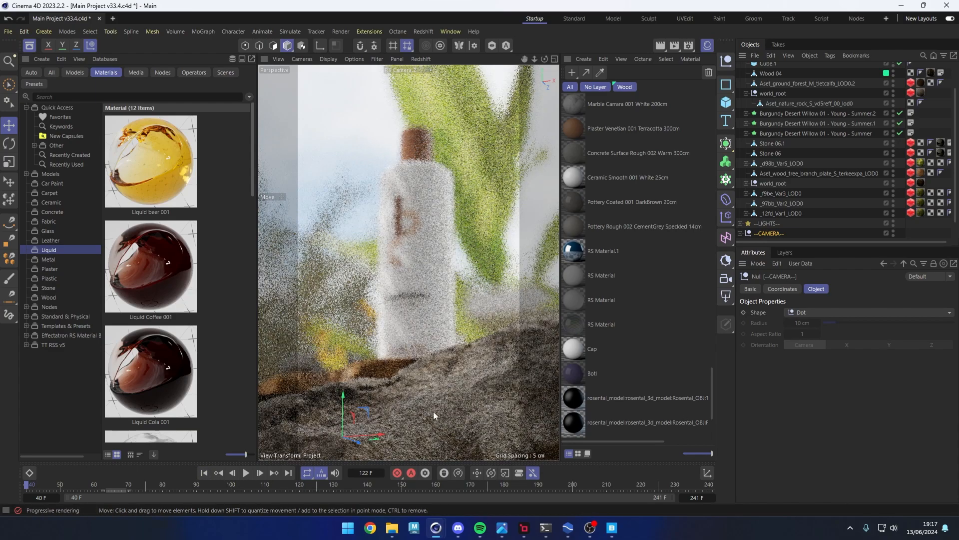
# - Expand the --CAMERA-- group and inspect RS Camera.2's optical settings and its depth of field focus object
pyautogui.click(740, 233)
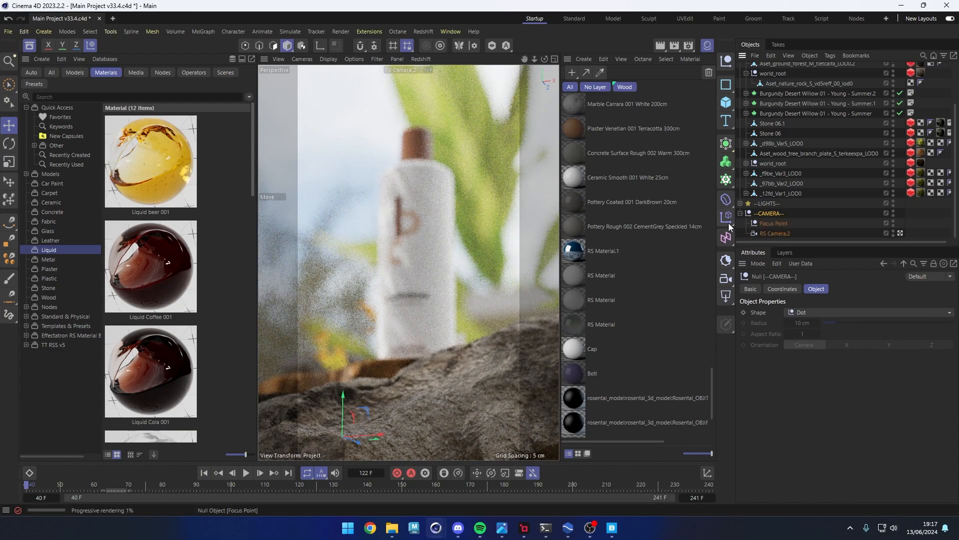
pyautogui.click(777, 232)
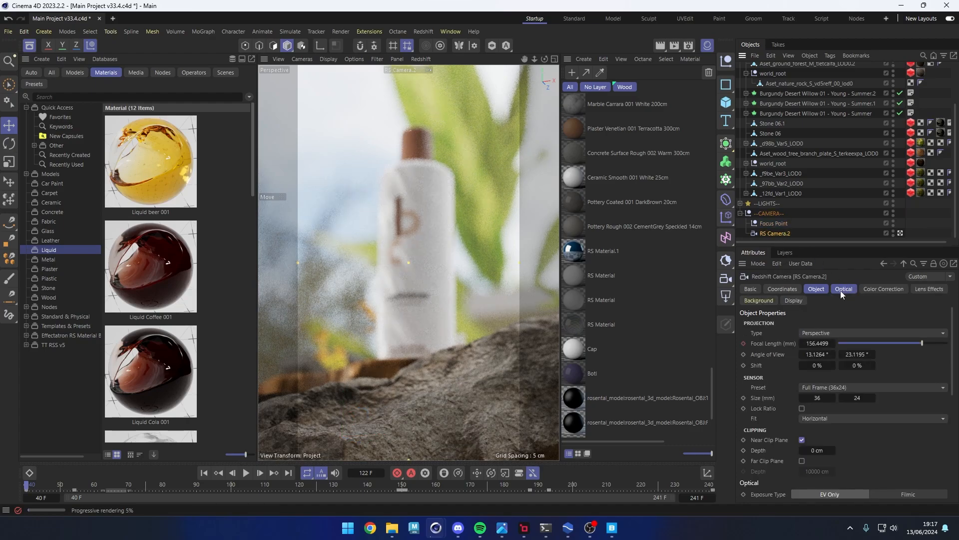
pyautogui.click(842, 291)
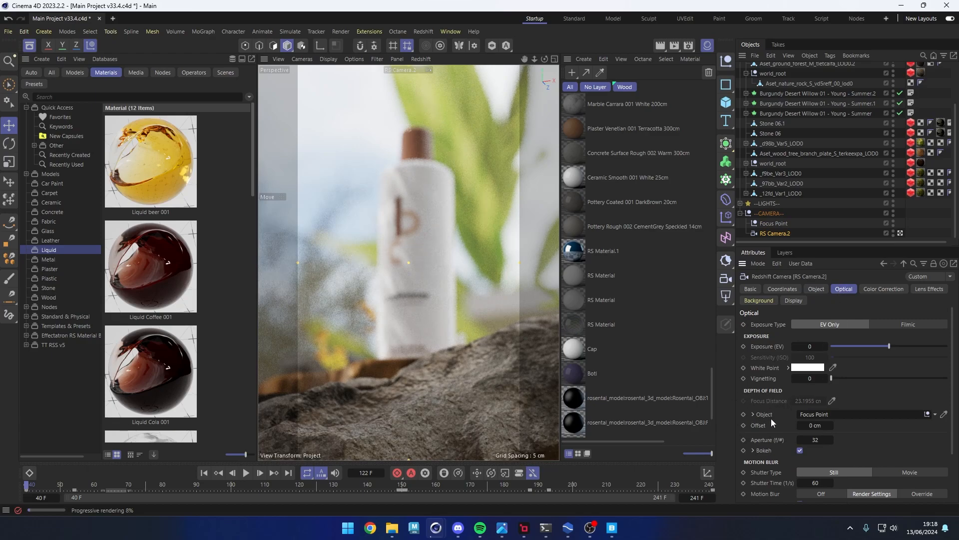
pyautogui.click(752, 415)
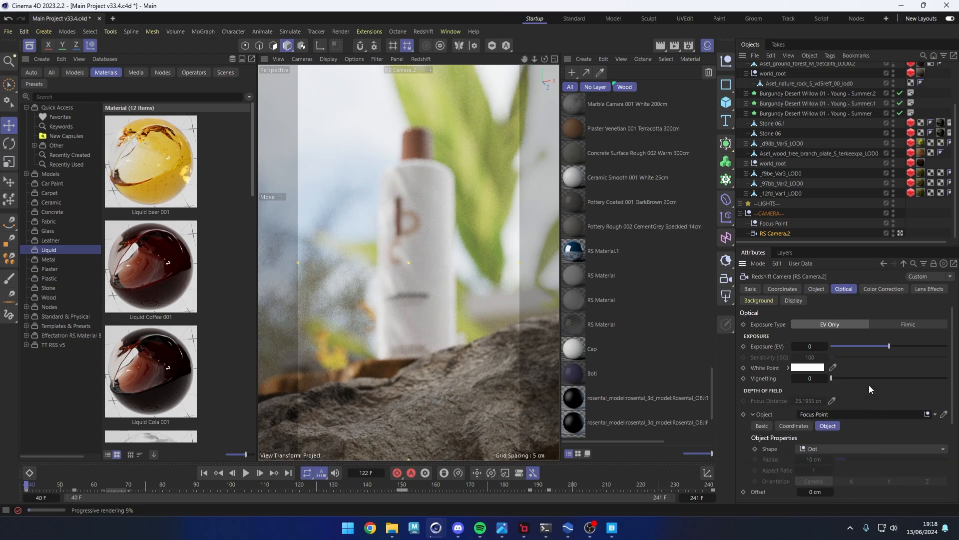
# - Compare the Focus Point null with RS Camera.2's settings and show the null's coordinates
pyautogui.click(773, 224)
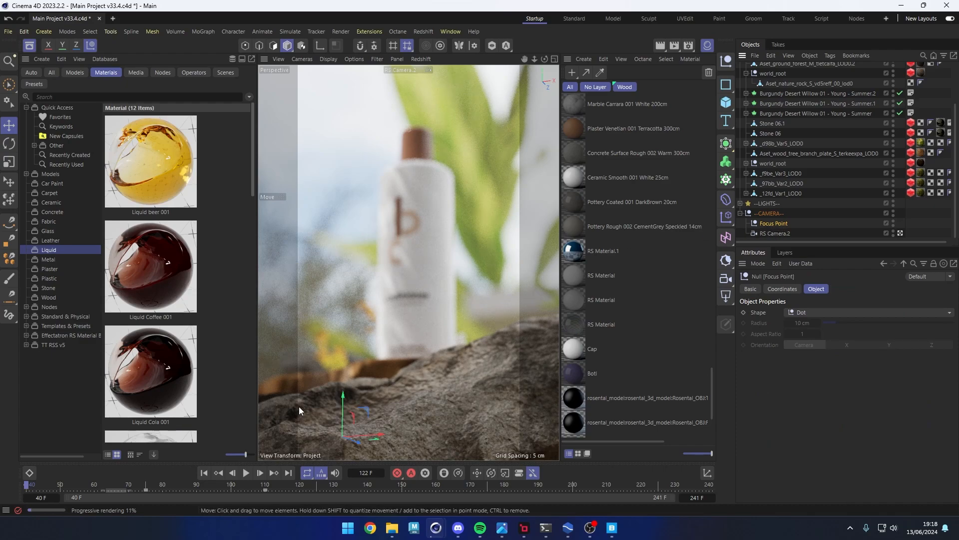
pyautogui.click(808, 231)
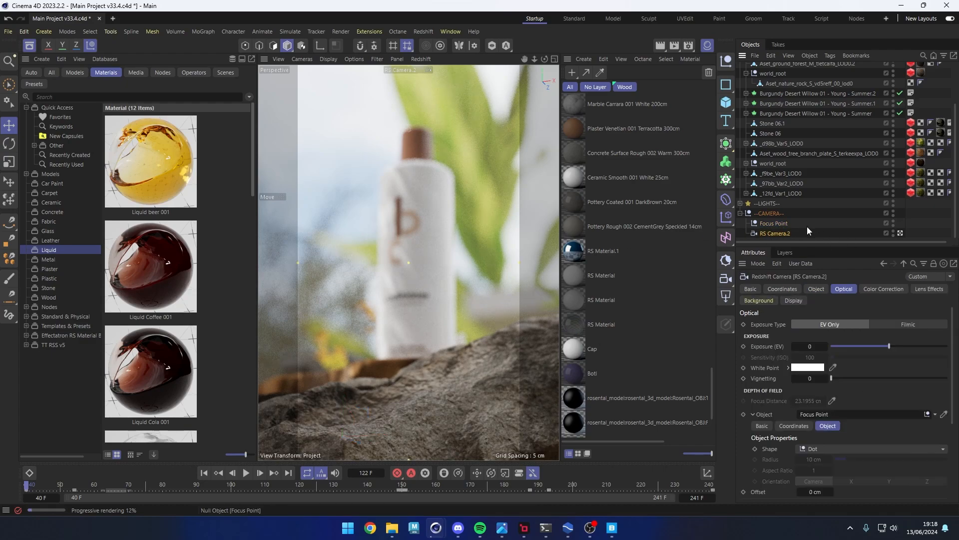
pyautogui.click(769, 223)
pyautogui.click(775, 289)
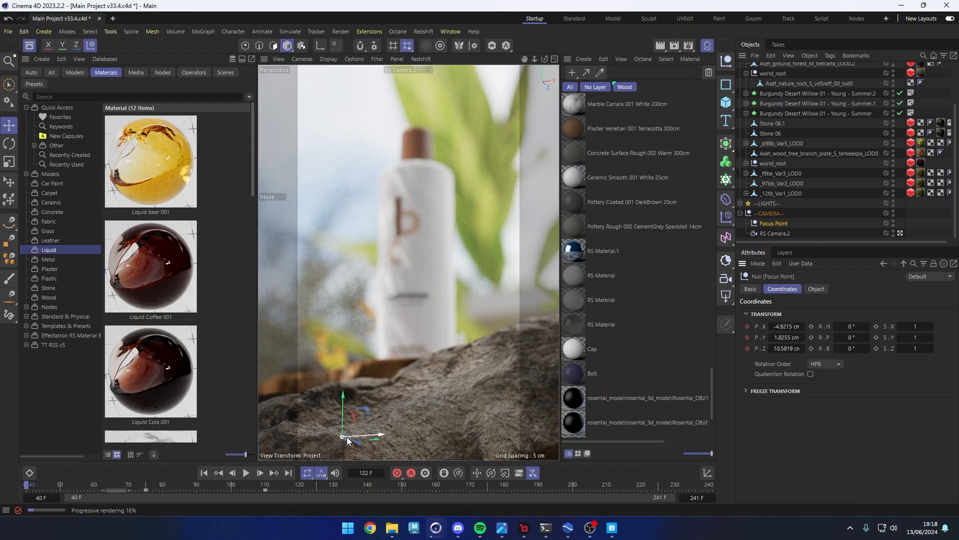
# - Examine the Focus Point's position relative to the rock in the free perspective view, and return to the camera view
pyautogui.middleClick(474, 314)
pyautogui.middleClick(475, 314)
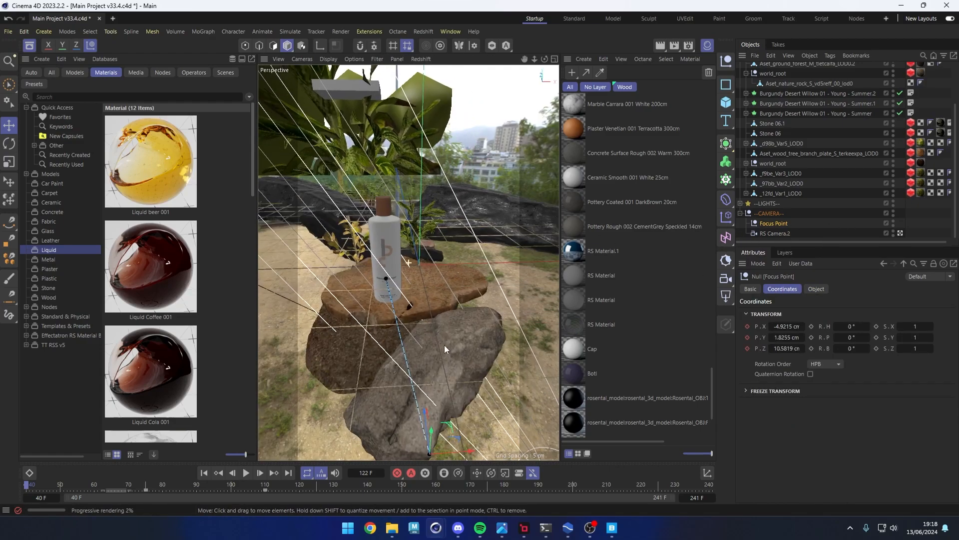
pyautogui.keyDown('alt'); pyautogui.moveTo(439, 433); pyautogui.dragTo(418, 411, button='middle'); pyautogui.keyUp('alt')
pyautogui.scroll(4, 411, 395)
pyautogui.keyDown('alt'); pyautogui.moveTo(462, 371); pyautogui.dragTo(481, 378); pyautogui.keyUp('alt')
pyautogui.middleClick(479, 377)
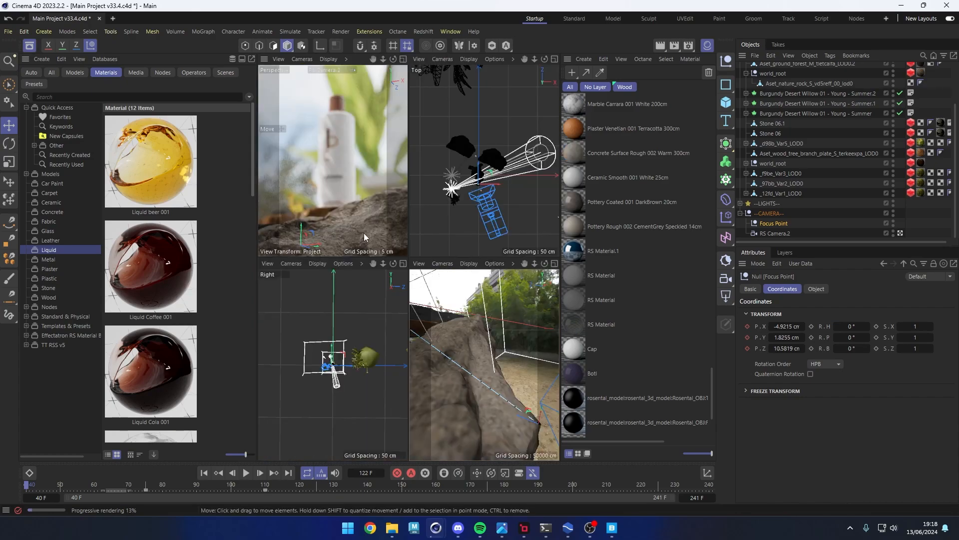
pyautogui.middleClick(363, 234)
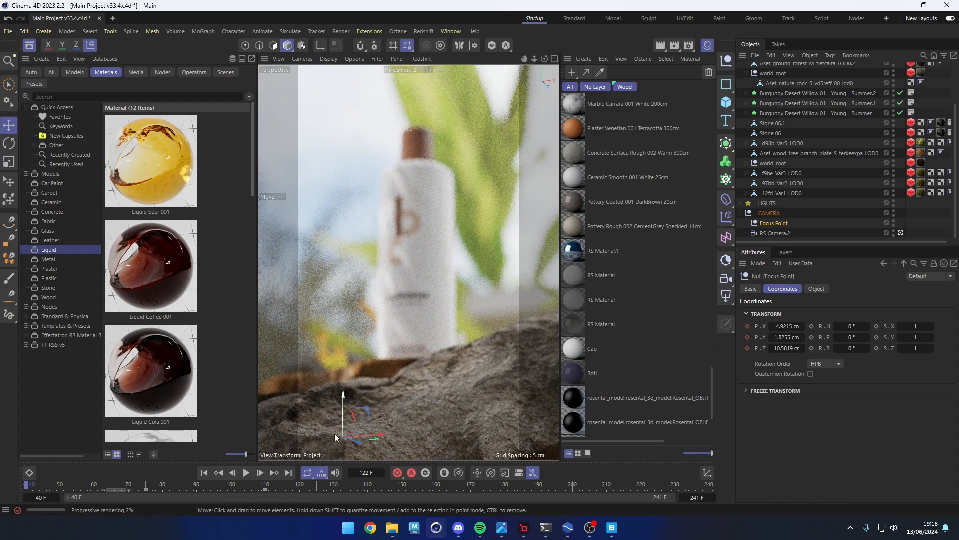
# - Scrub from frame 112 to 155 to follow the Focus Point, and view RS Camera.2's coordinates at frame 149
pyautogui.moveTo(107, 487); pyautogui.dragTo(271, 487)
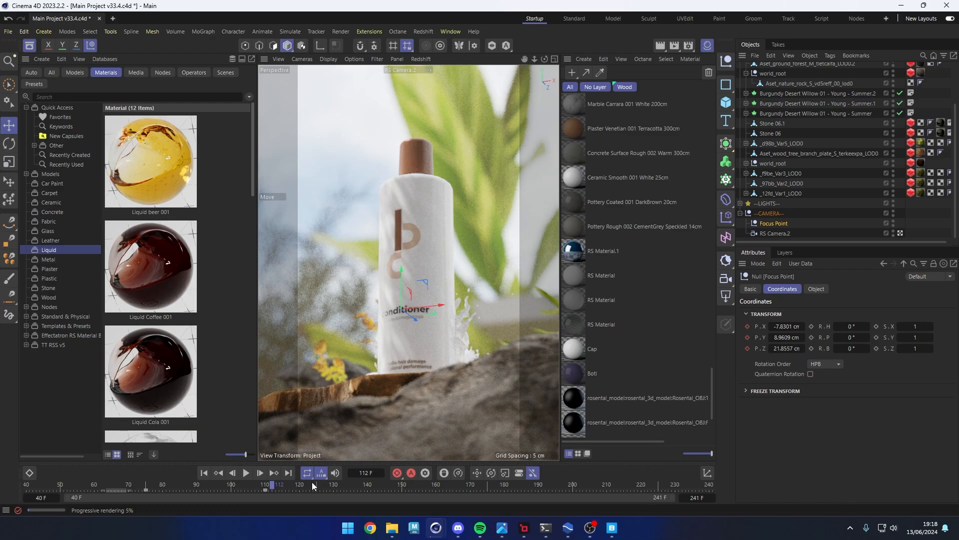
pyautogui.click(347, 482)
pyautogui.click(419, 487)
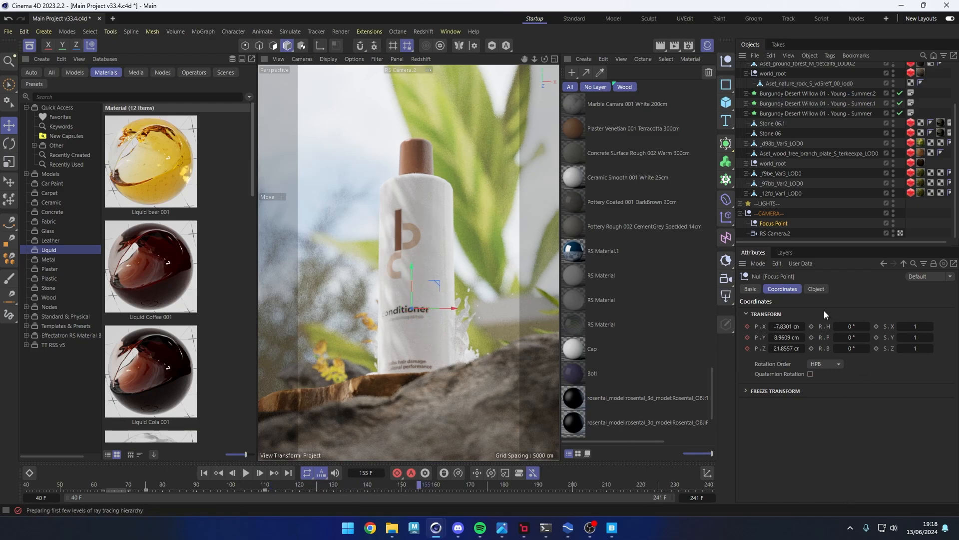
pyautogui.click(778, 232)
pyautogui.click(399, 484)
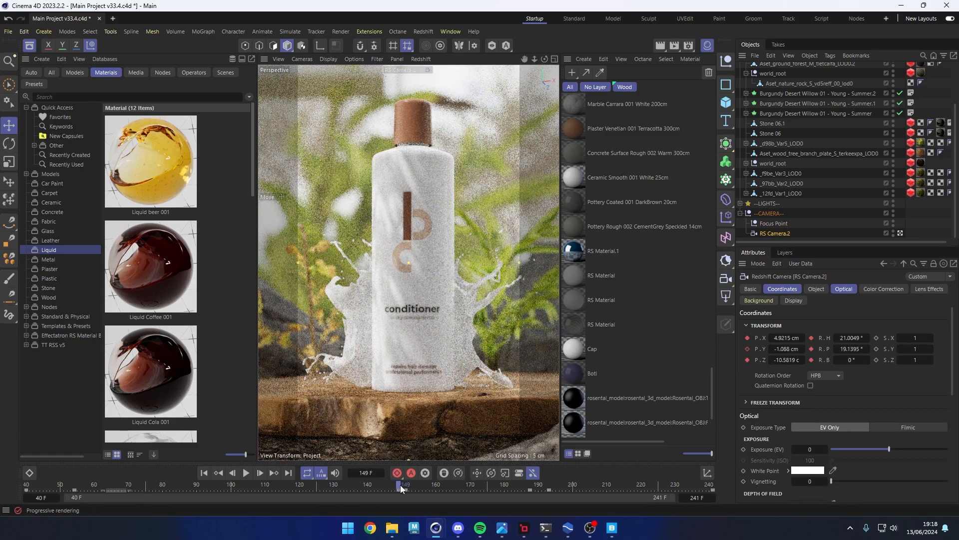
# - Step back and forth between frames 149 and 151 to examine RS Camera.2's keyframed cut, and go to frame 241
pyautogui.click(261, 474)
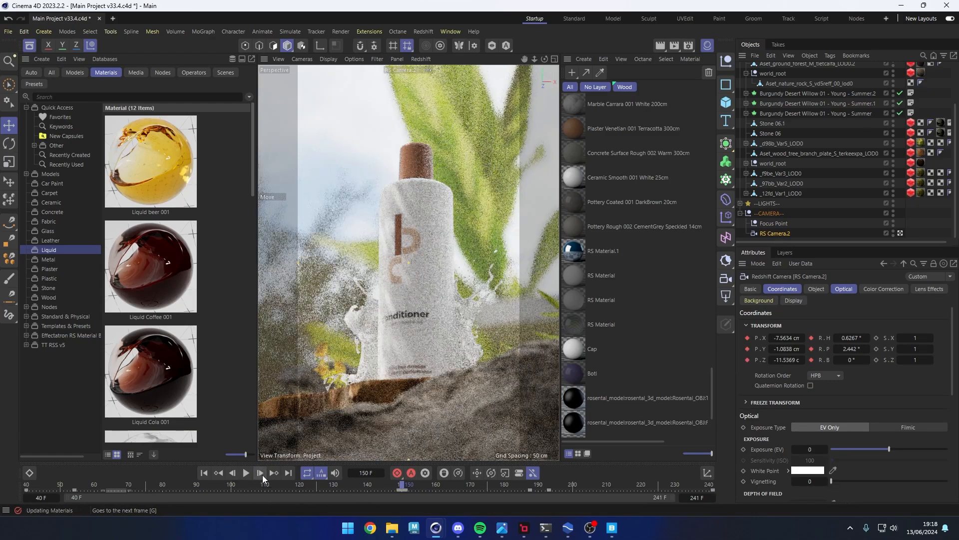
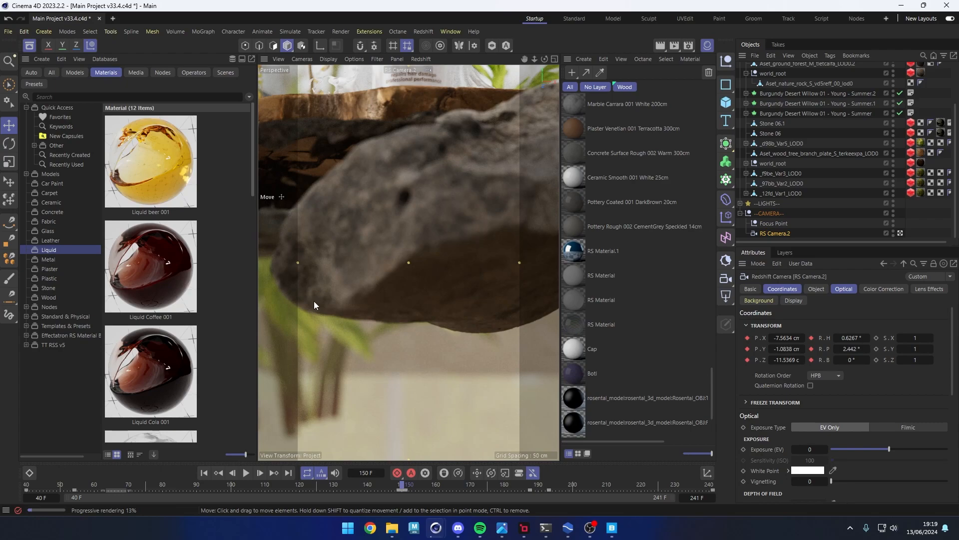
pyautogui.click(259, 474)
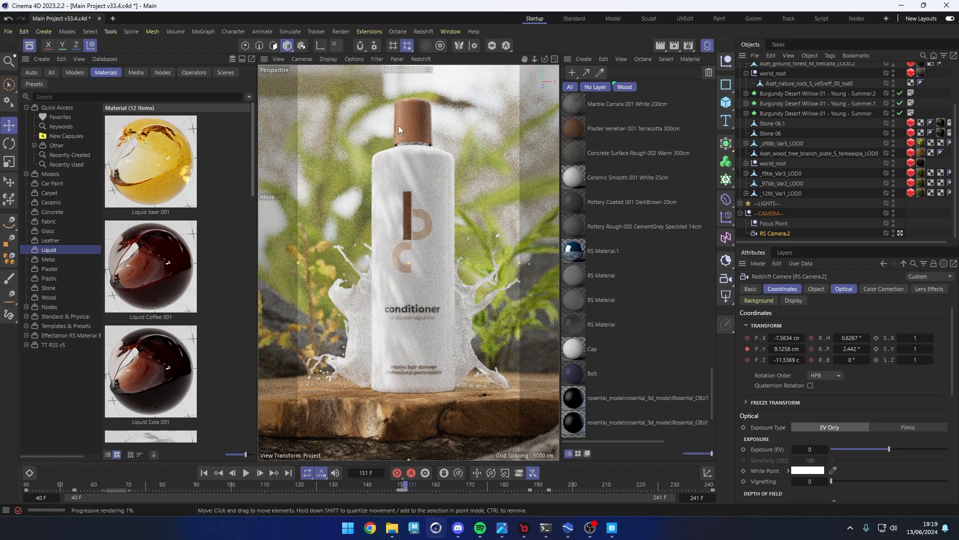
pyautogui.click(232, 473)
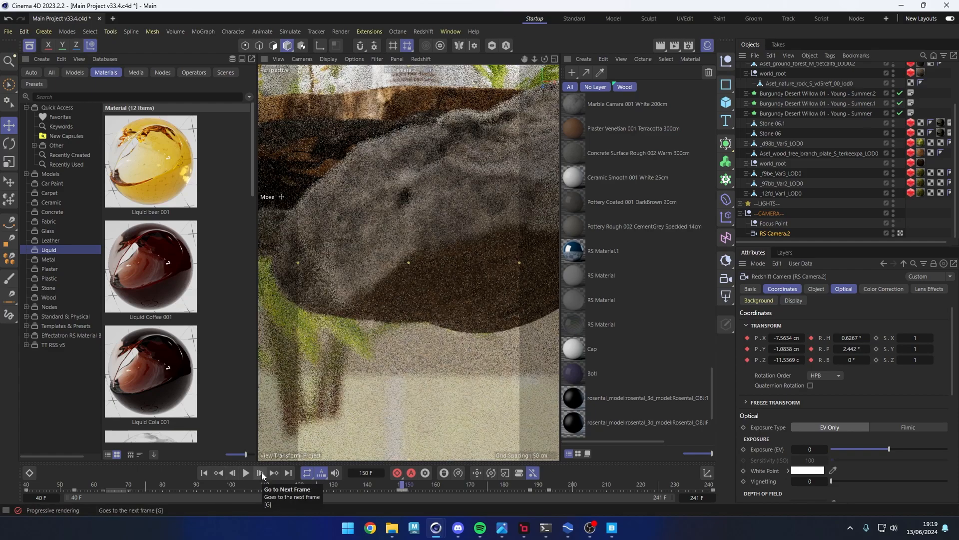
pyautogui.click(260, 473)
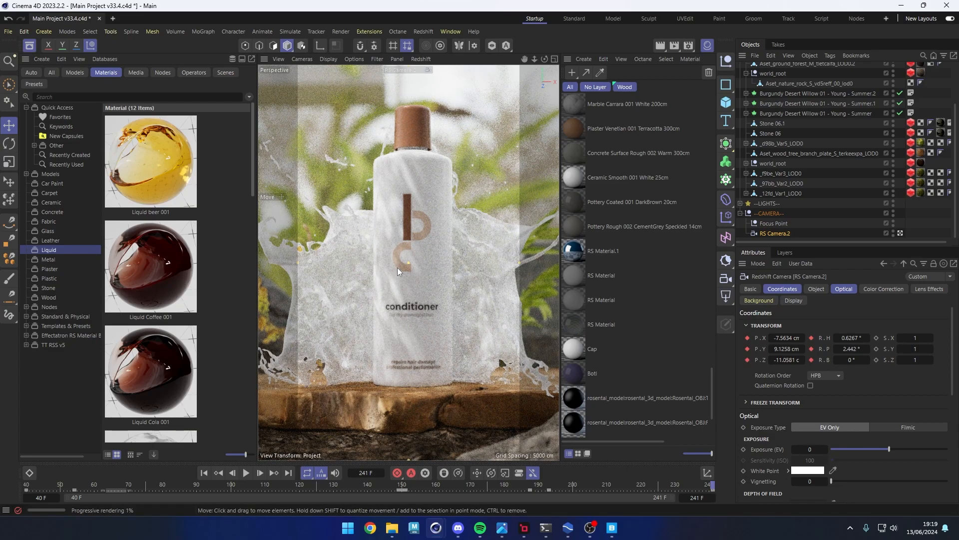
# - Show RS Camera.2's optical settings, then examine the Focus Point against the bottle in the free perspective view and return to the camera view
pyautogui.click(843, 289)
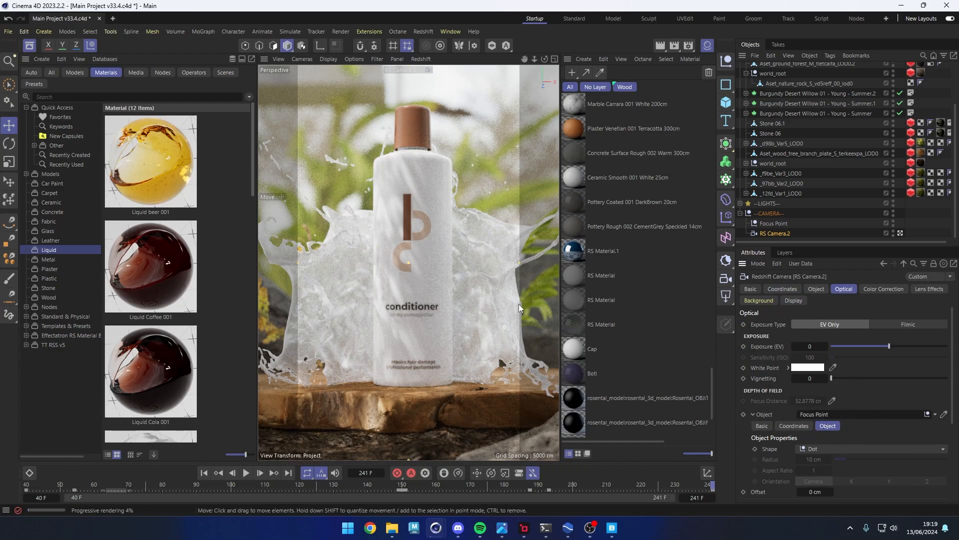
pyautogui.click(773, 223)
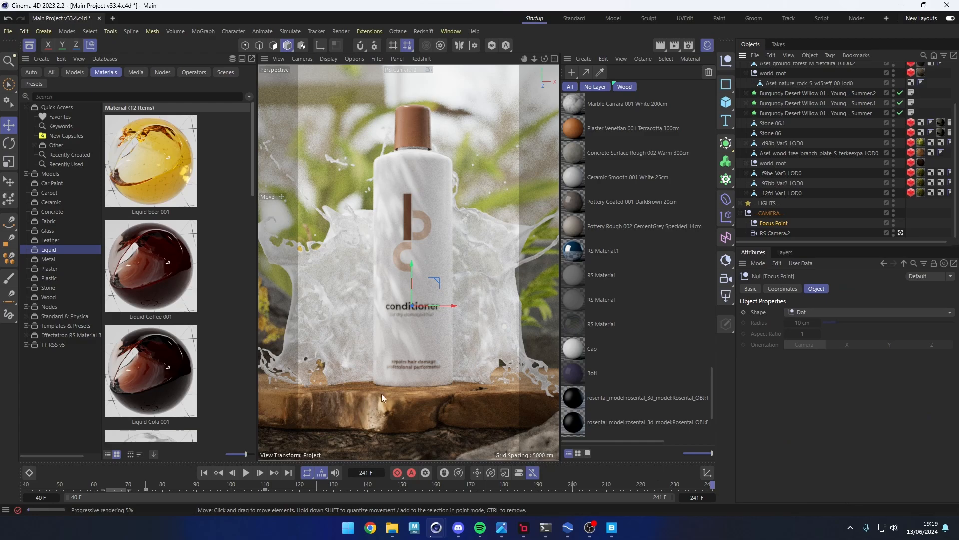
pyautogui.middleClick(395, 303)
pyautogui.middleClick(472, 350)
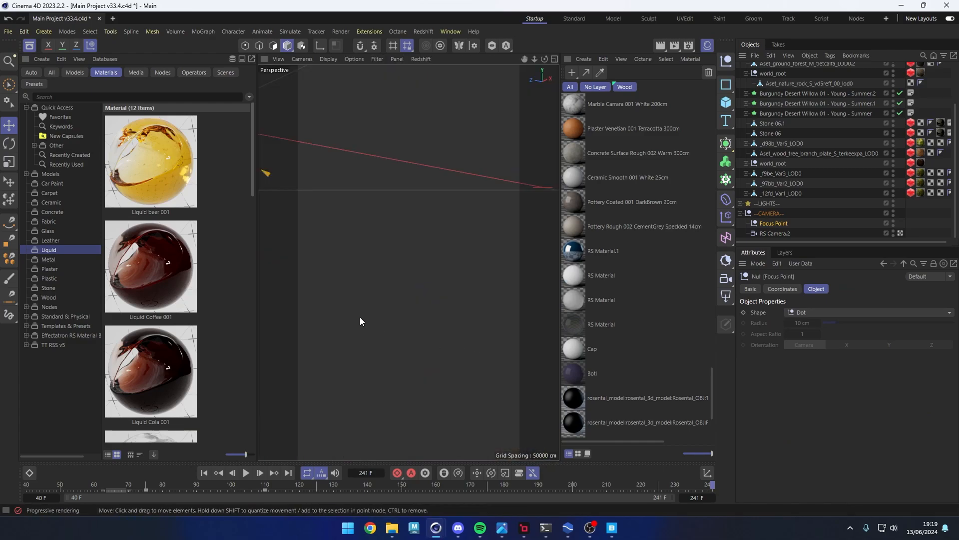
pyautogui.keyDown('alt'); pyautogui.moveTo(280, 237); pyautogui.dragTo(480, 257, button='middle'); pyautogui.keyUp('alt')
pyautogui.scroll(-5, 476, 257)
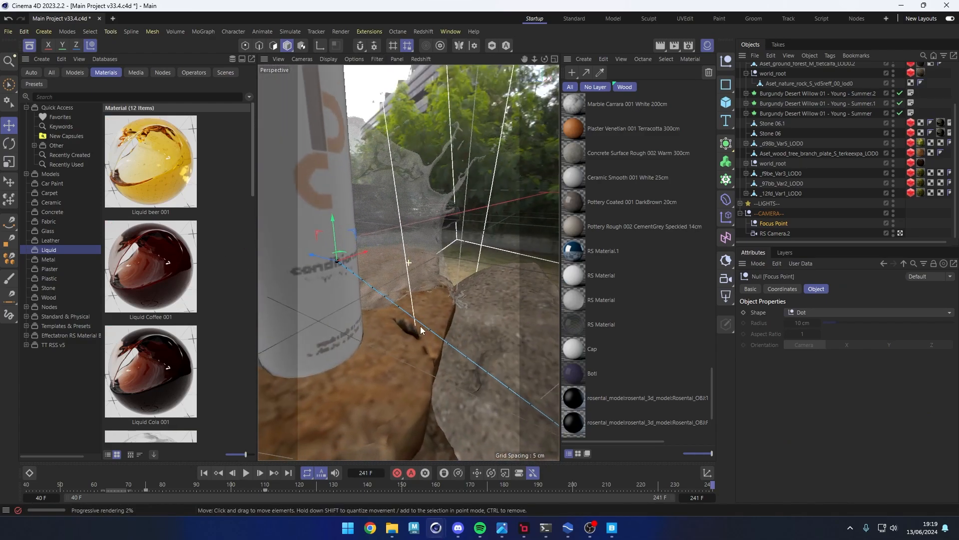
pyautogui.scroll(5, 430, 322)
pyautogui.keyDown('alt'); pyautogui.moveTo(439, 318); pyautogui.dragTo(359, 293); pyautogui.keyUp('alt')
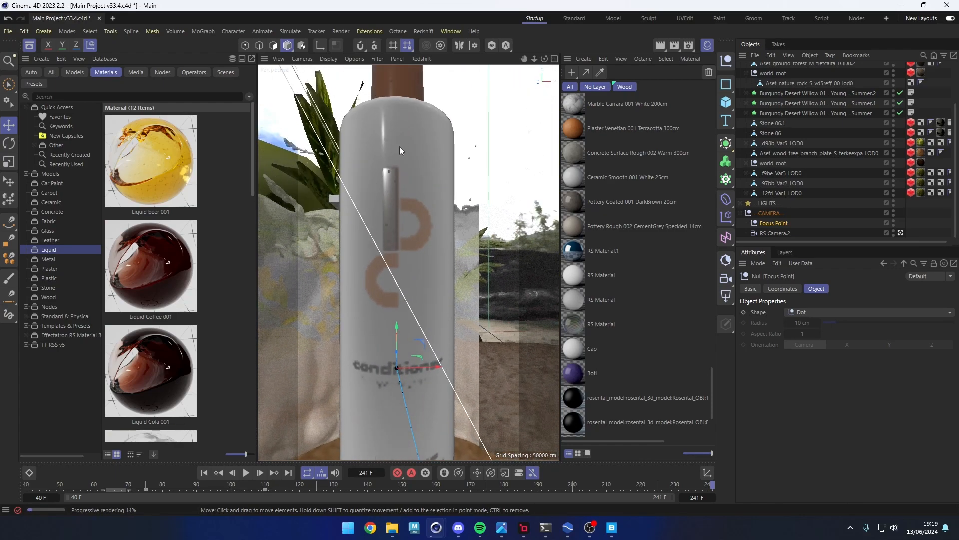
pyautogui.middleClick(398, 334)
pyautogui.middleClick(356, 221)
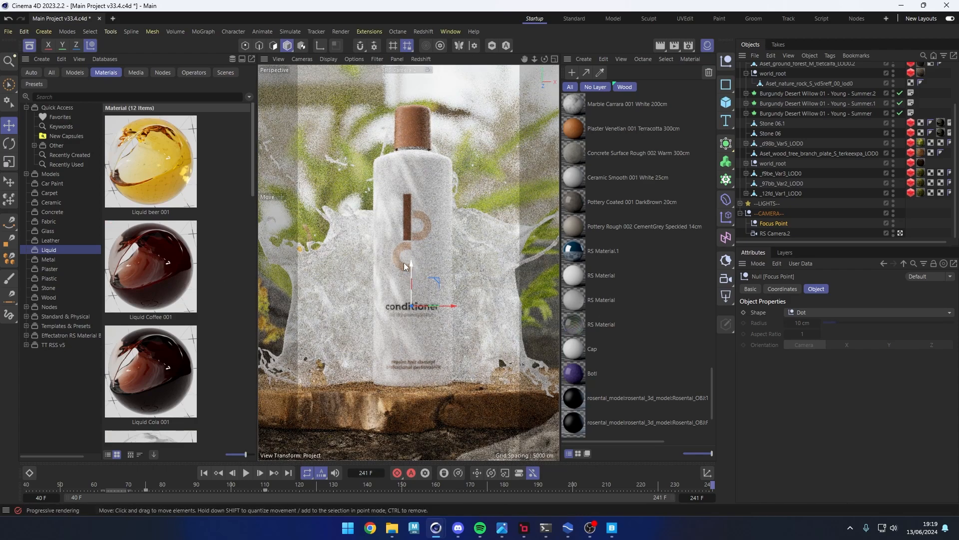
# - Stop the Redshift viewport render and set the unified sampling threshold to 0.04 in the Redshift render settings
pyautogui.click(405, 70)
pyautogui.click(432, 87)
pyautogui.click(341, 31)
pyautogui.click(390, 197)
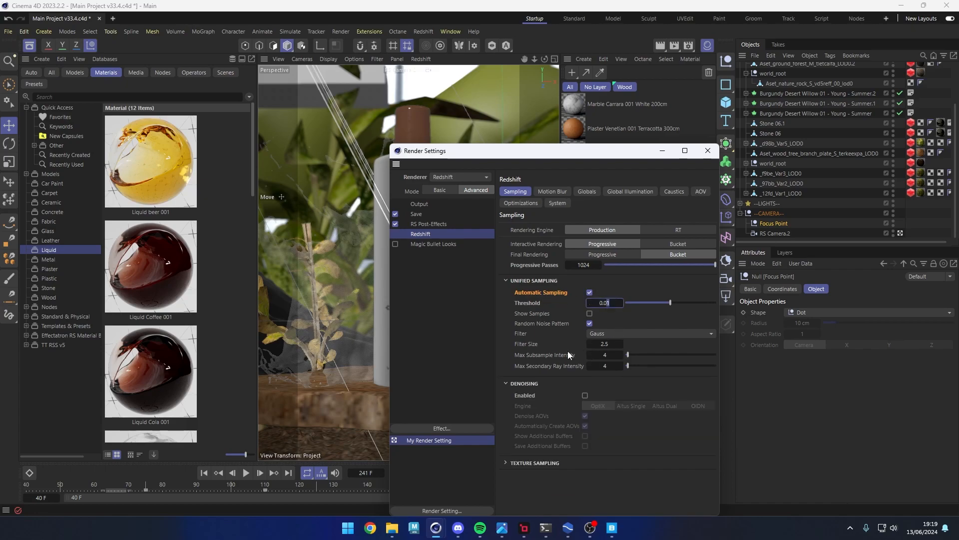
pyautogui.write('4')
pyautogui.press('Return')
# - Enable denoising with the OptiX engine, move the render settings clear of the viewport, and go to the animation's start
pyautogui.click(585, 395)
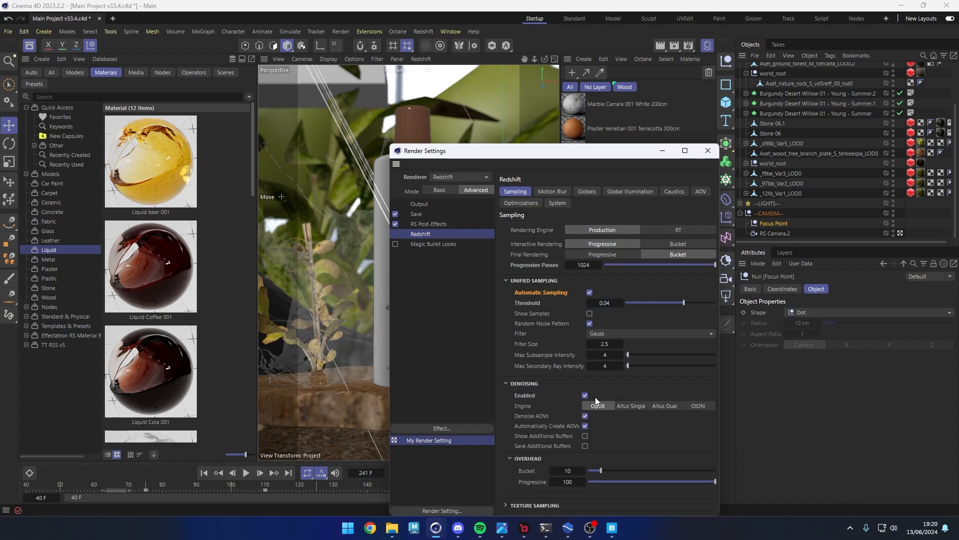
pyautogui.moveTo(622, 158); pyautogui.dragTo(792, 80)
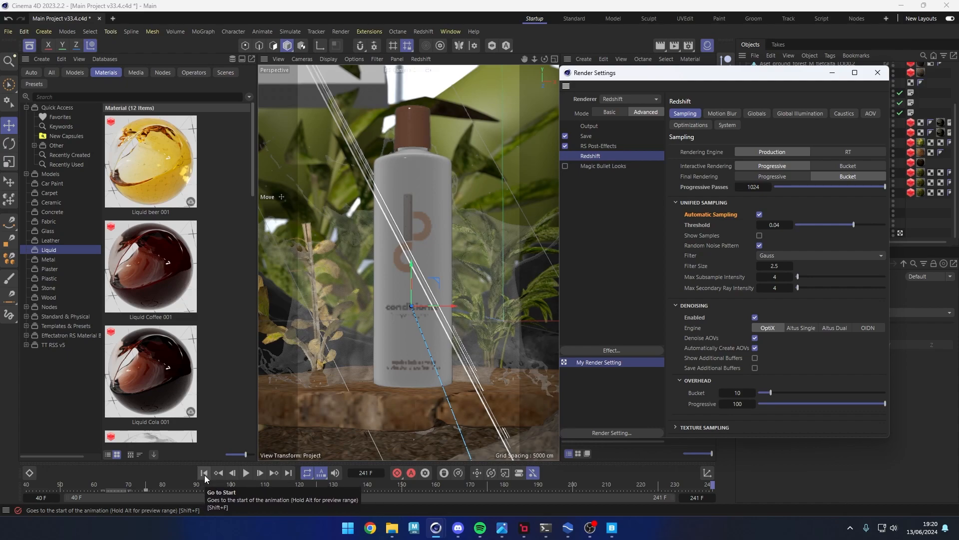
pyautogui.click(205, 475)
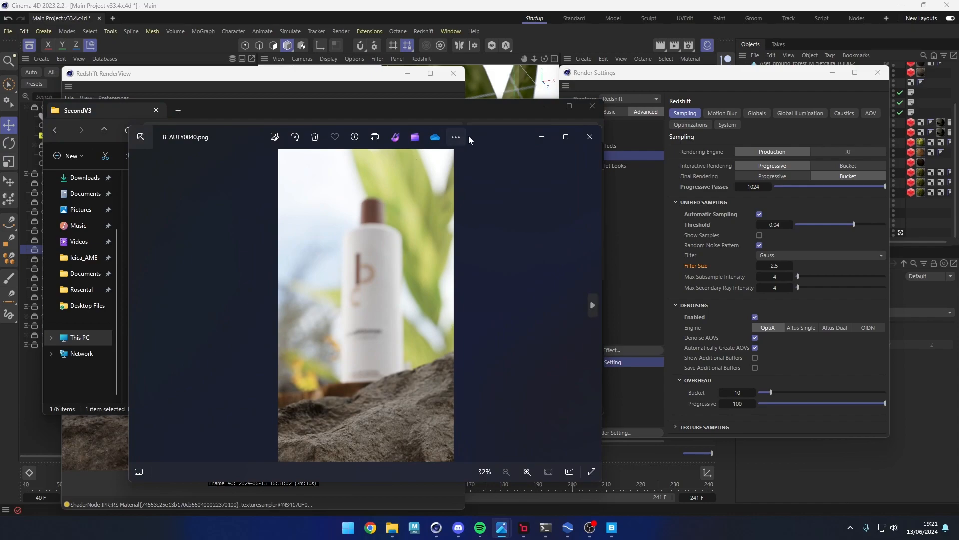
# - Examine the rock detail in the final render BEAUTY0040.png at full window size, then put away the image and its folder
pyautogui.click(465, 137)
pyautogui.doubleClick(516, 131)
pyautogui.scroll(8, 486, 488)
pyautogui.scroll(-4, 511, 368)
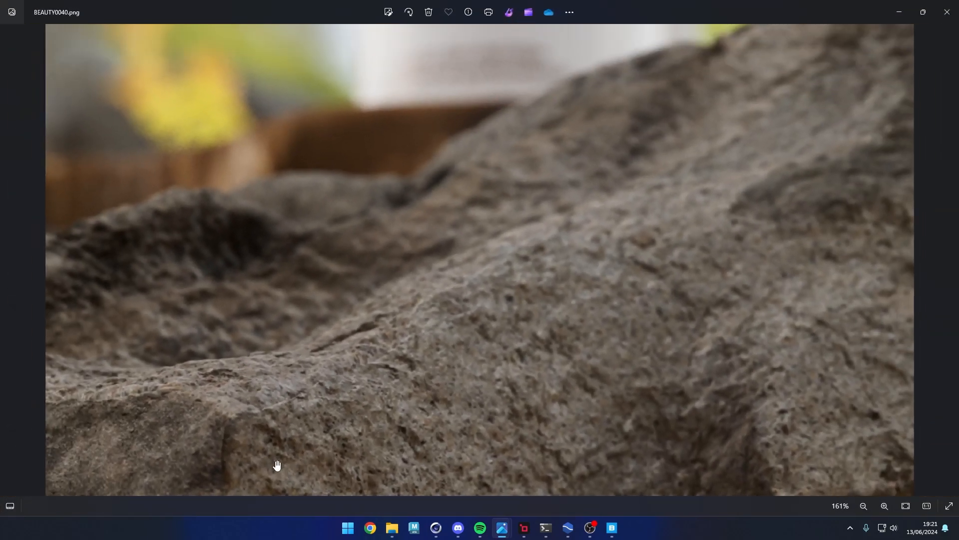
pyautogui.scroll(1, 343, 336)
pyautogui.scroll(-5, 238, 443)
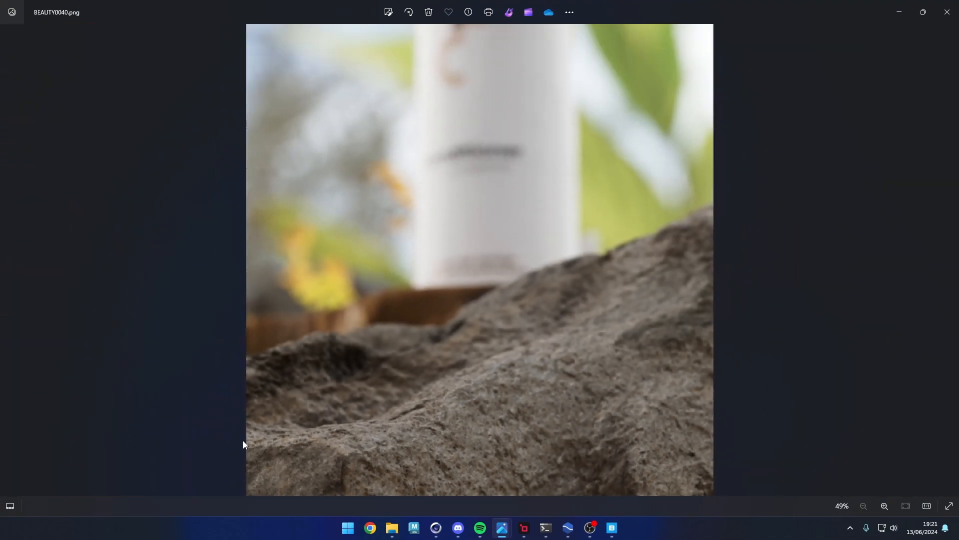
pyautogui.scroll(4, 385, 484)
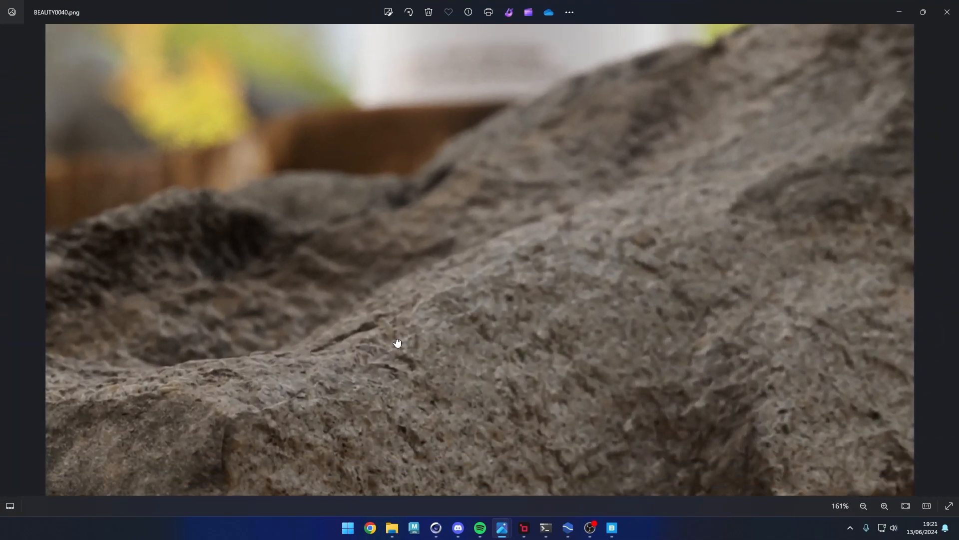
pyautogui.click(949, 15)
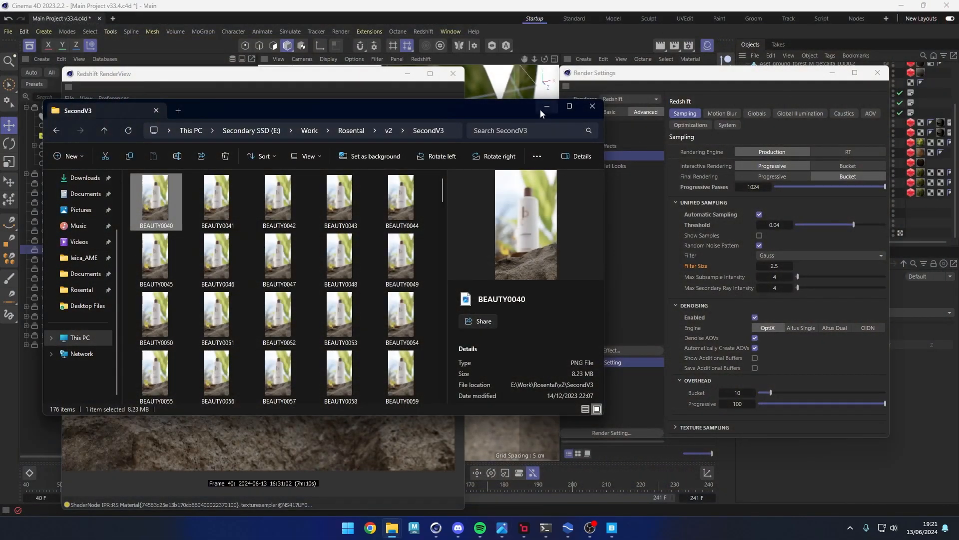
pyautogui.click(541, 108)
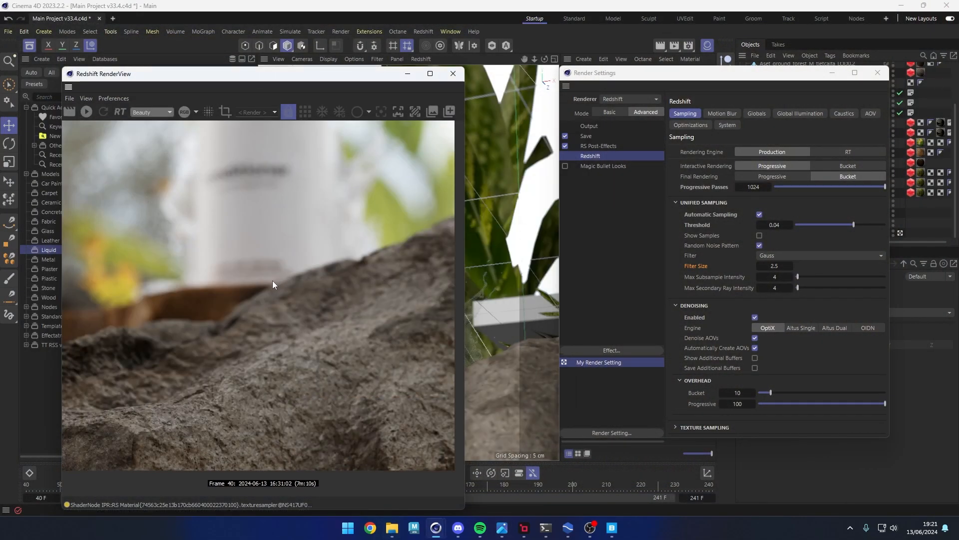
# - Enlarge the Redshift RenderView and examine the complete frame 40 render for comparison with the final image
pyautogui.doubleClick(317, 74)
pyautogui.scroll(-4, 437, 404)
pyautogui.scroll(2, 407, 173)
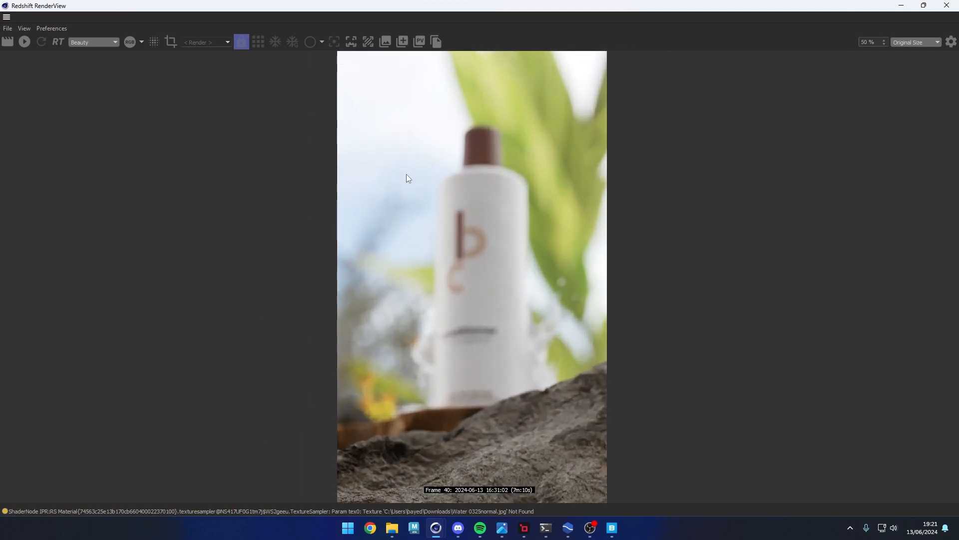
pyautogui.scroll(-1, 453, 353)
pyautogui.scroll(1, 464, 433)
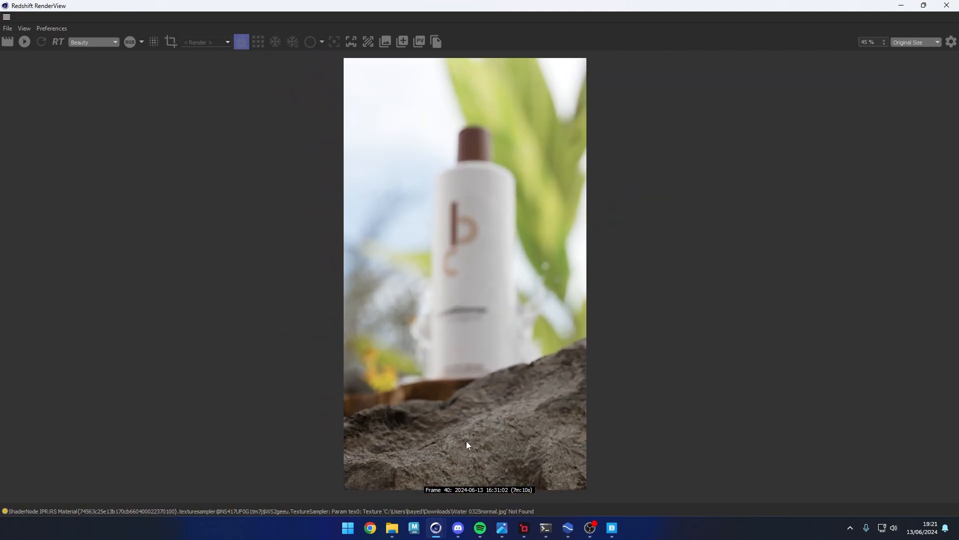
pyautogui.scroll(-1, 469, 425)
pyautogui.scroll(1, 471, 403)
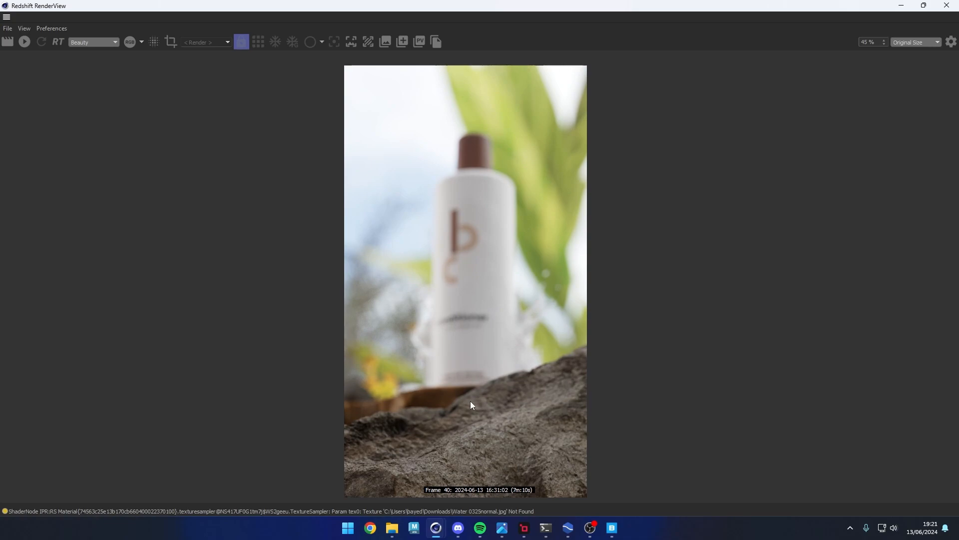
pyautogui.scroll(1, 451, 467)
pyautogui.scroll(-1, 446, 357)
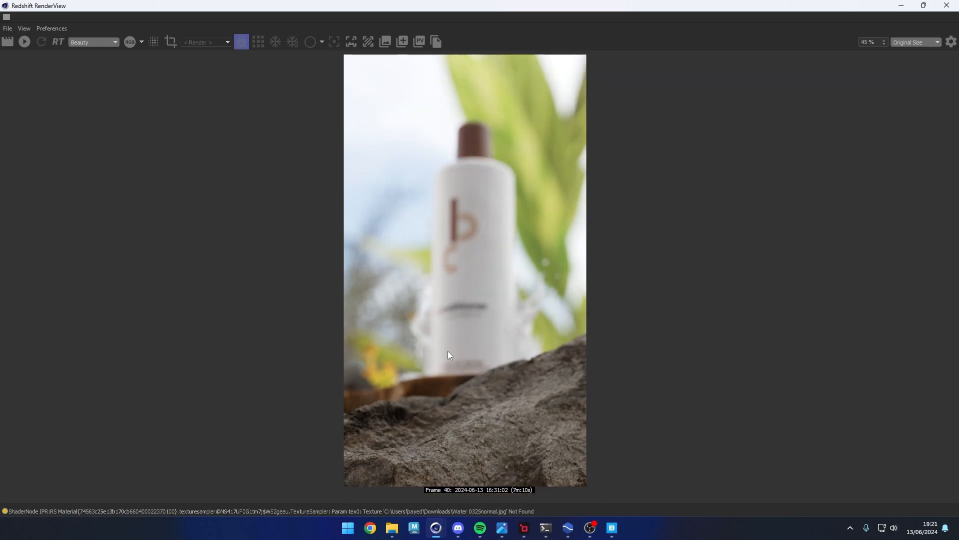
# - Inspect the rock's texture detail close up in the frame 40 render, and put the RenderView away
pyautogui.scroll(2, 440, 475)
pyautogui.scroll(9, 440, 478)
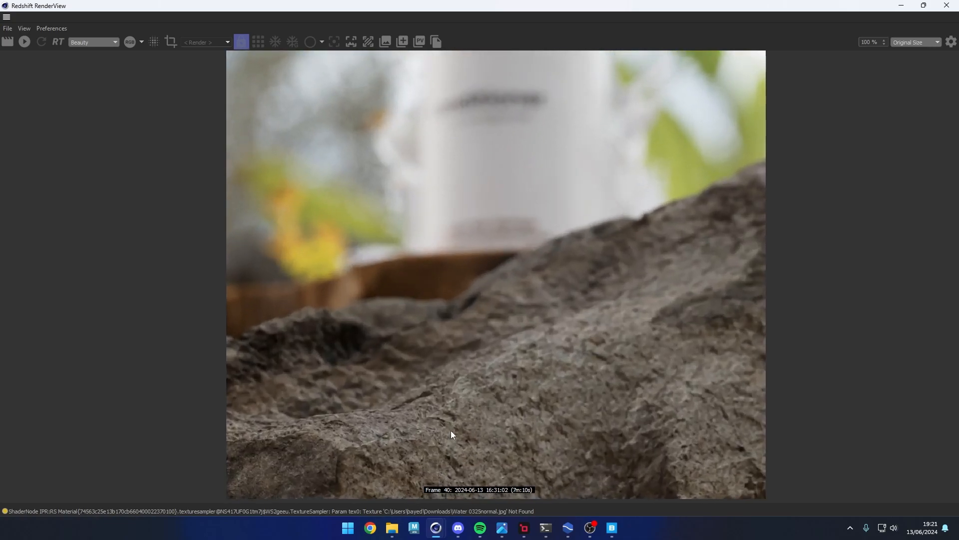
pyautogui.scroll(4, 450, 430)
pyautogui.scroll(-2, 462, 460)
pyautogui.scroll(-1, 466, 460)
pyautogui.scroll(4, 466, 451)
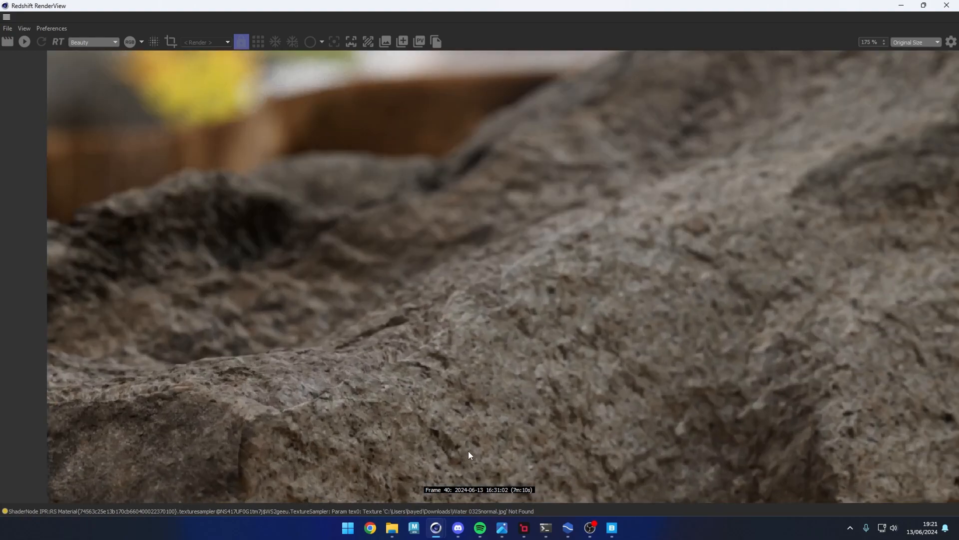
pyautogui.scroll(-4, 421, 439)
pyautogui.scroll(-3, 438, 459)
pyautogui.scroll(-3, 487, 347)
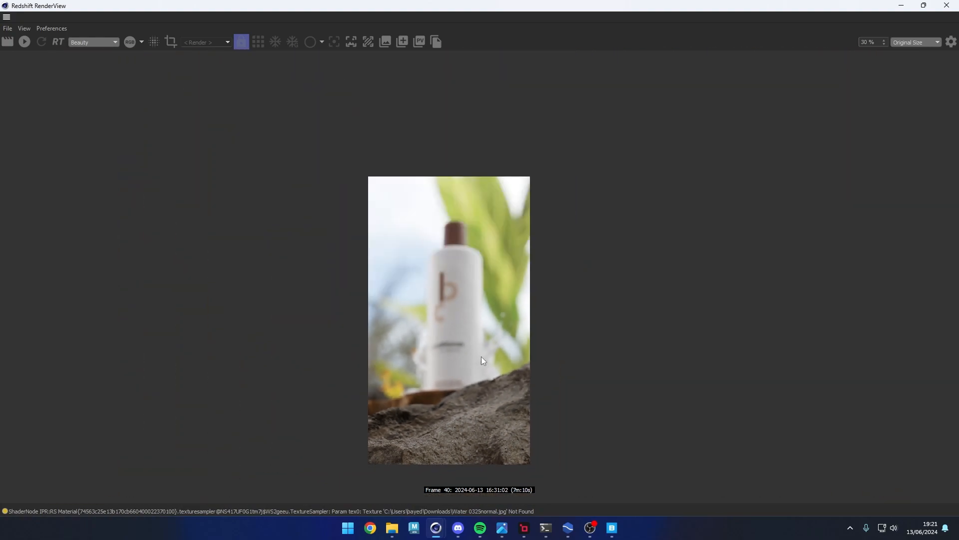
pyautogui.scroll(3, 499, 307)
pyautogui.scroll(-2, 496, 377)
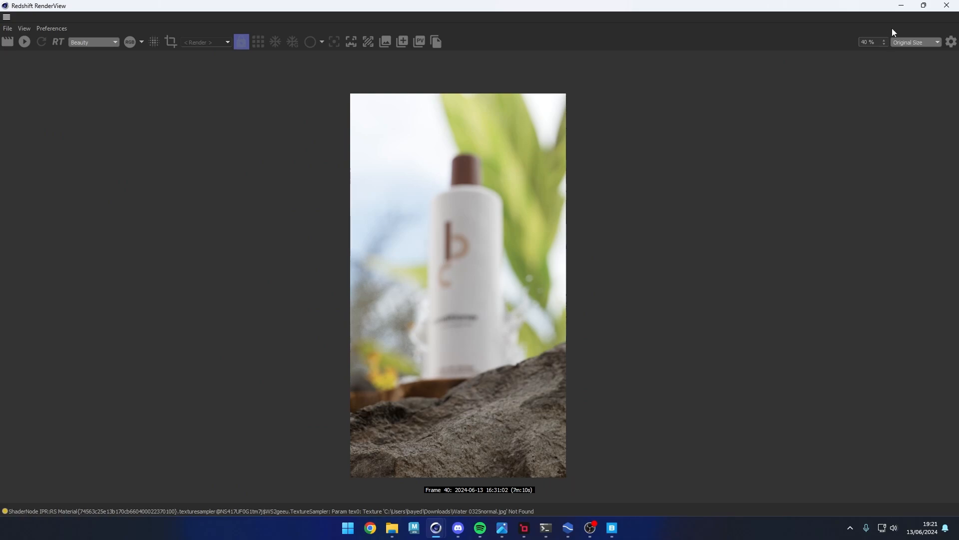
pyautogui.click(902, 8)
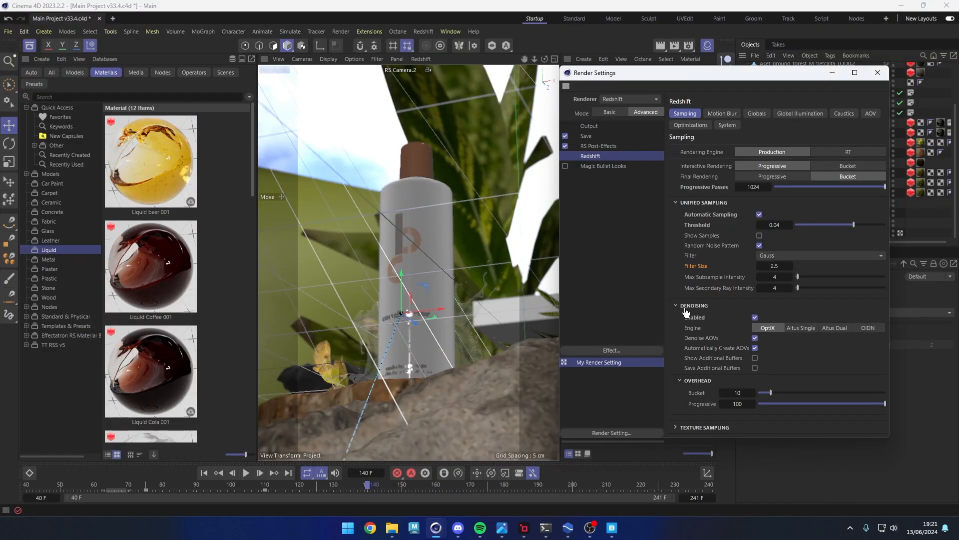
# - Turn off automatic sampling and review the minimum and maximum samples, sampling overrides and denoising options
pyautogui.click(760, 214)
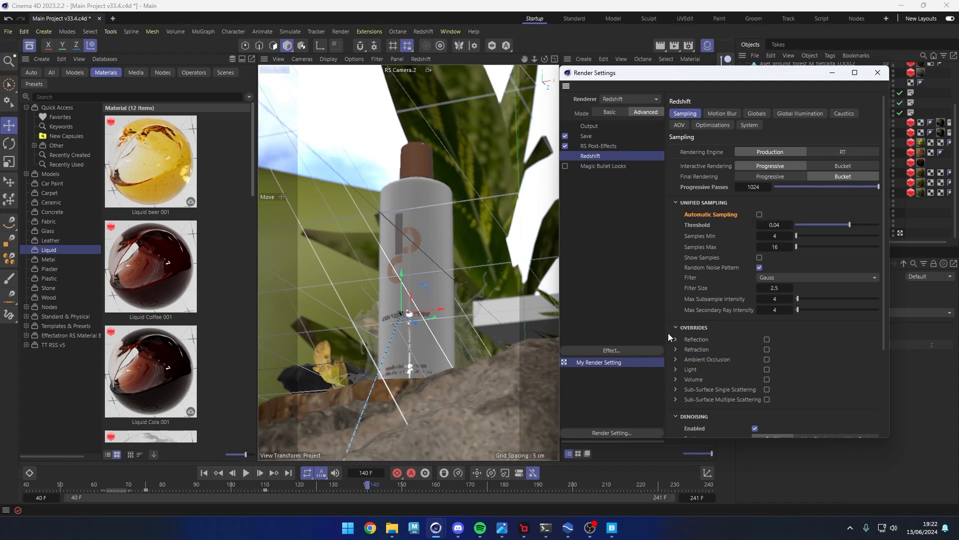
pyautogui.scroll(-3, 711, 356)
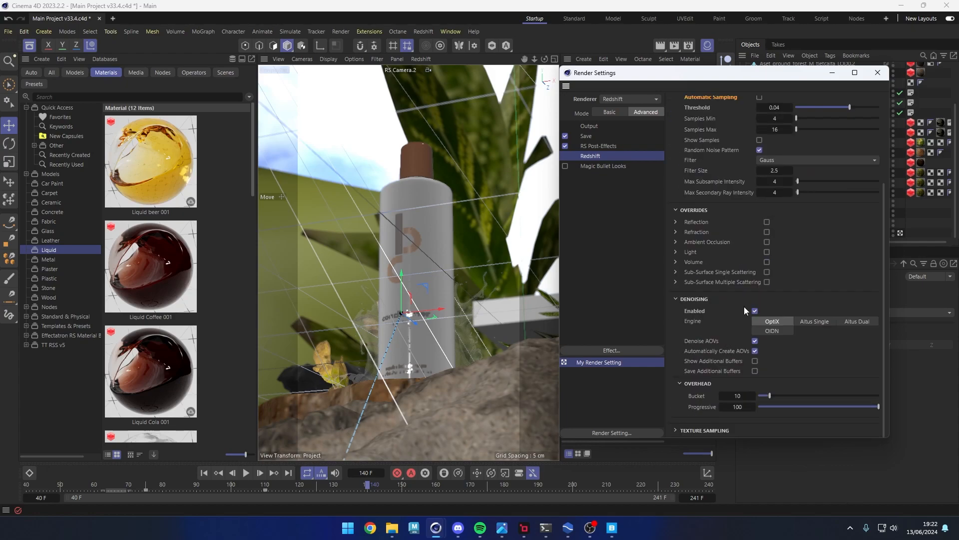
pyautogui.scroll(3, 715, 306)
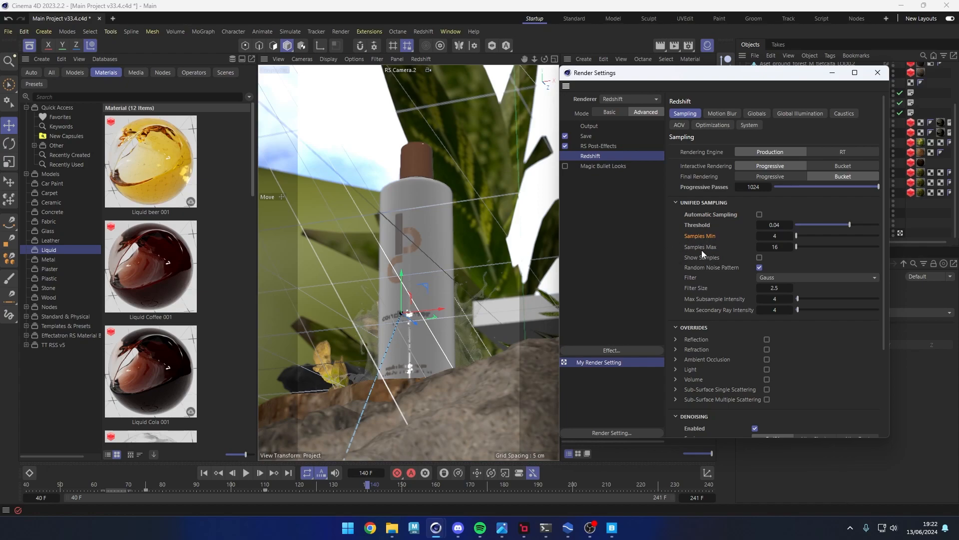
# - Review Redshift's motion blur, globals and global illumination render settings
pyautogui.click(723, 114)
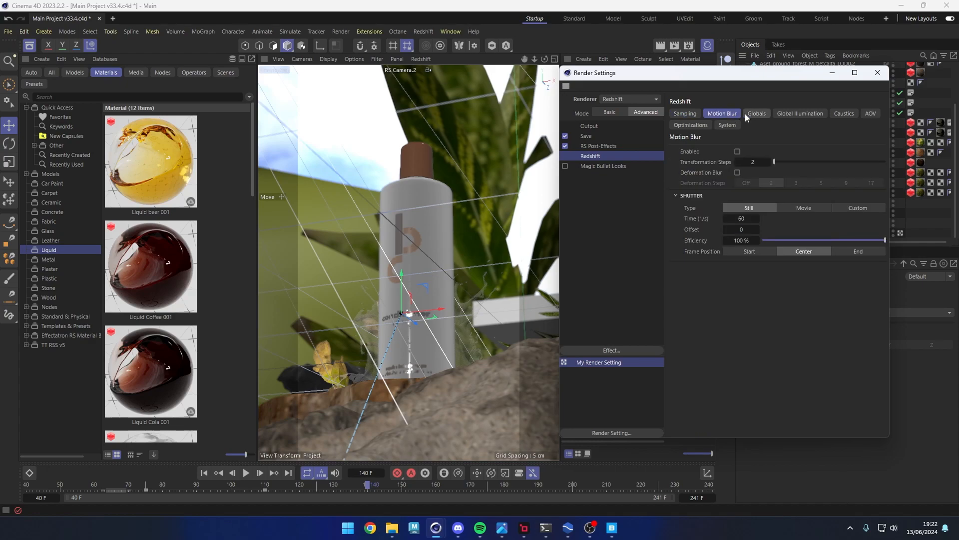
pyautogui.click(756, 115)
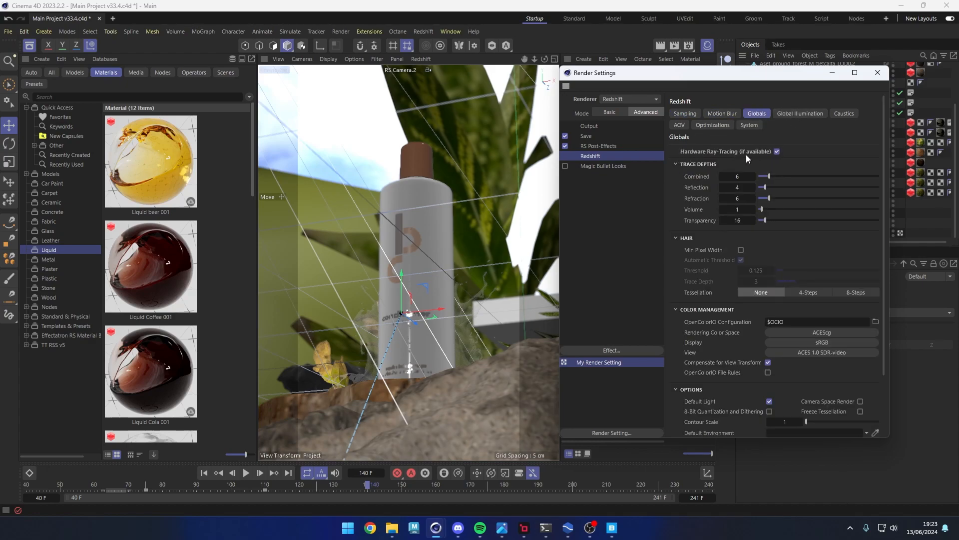
pyautogui.click(800, 113)
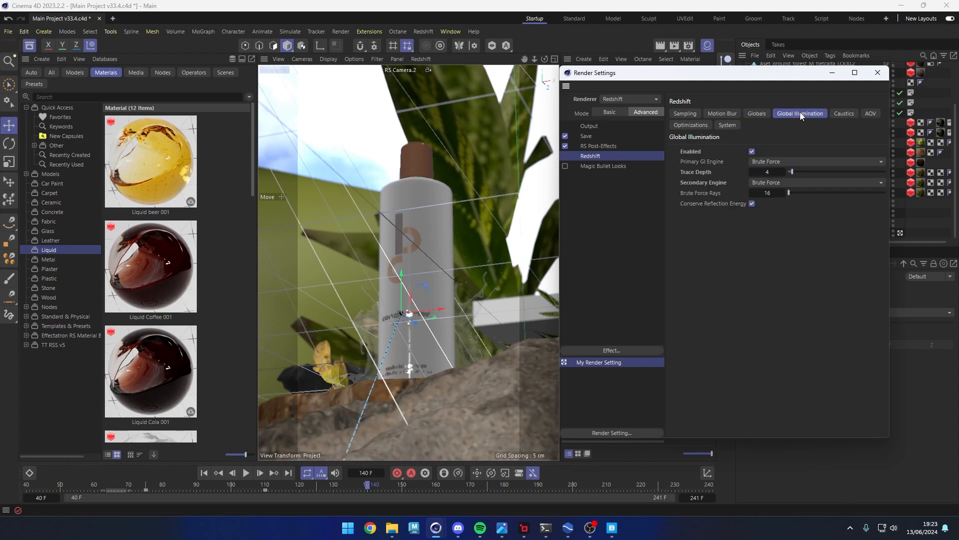
# - Review Redshift's caustics, AOV, optimizations and system settings, including bucket size, and the RS Post-Effects options
pyautogui.click(852, 114)
pyautogui.click(868, 114)
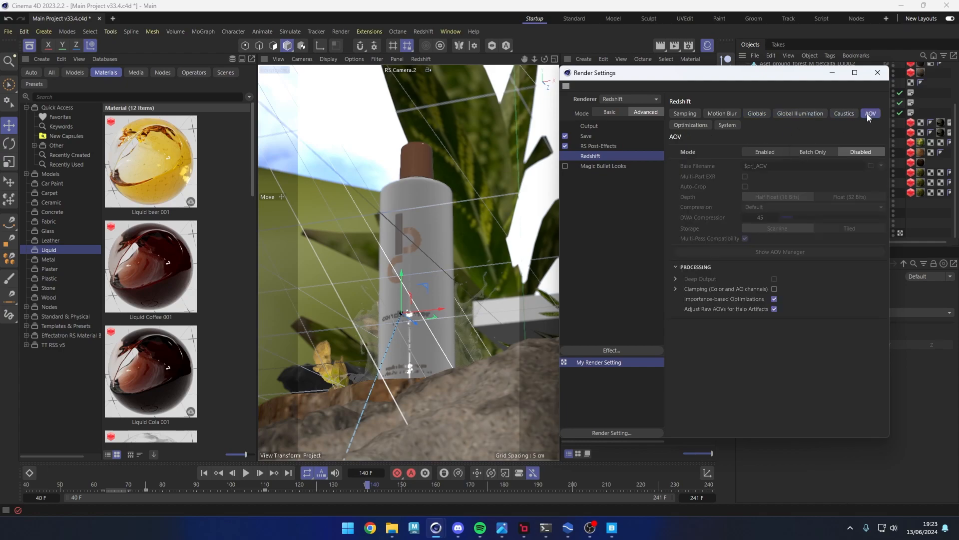
pyautogui.click(681, 126)
pyautogui.click(726, 125)
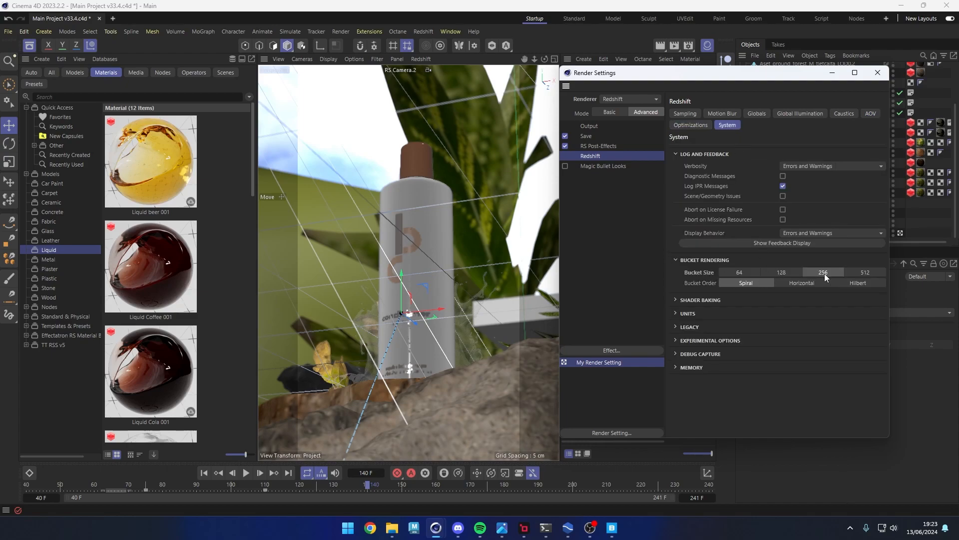
pyautogui.click(599, 146)
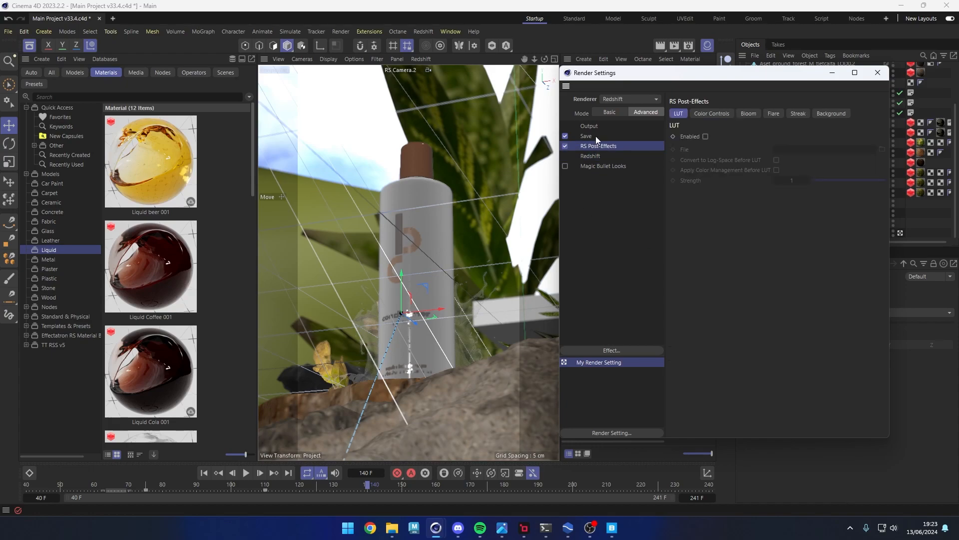
# - Review the regular image save settings, including the output file path, format and bit depth
pyautogui.click(596, 136)
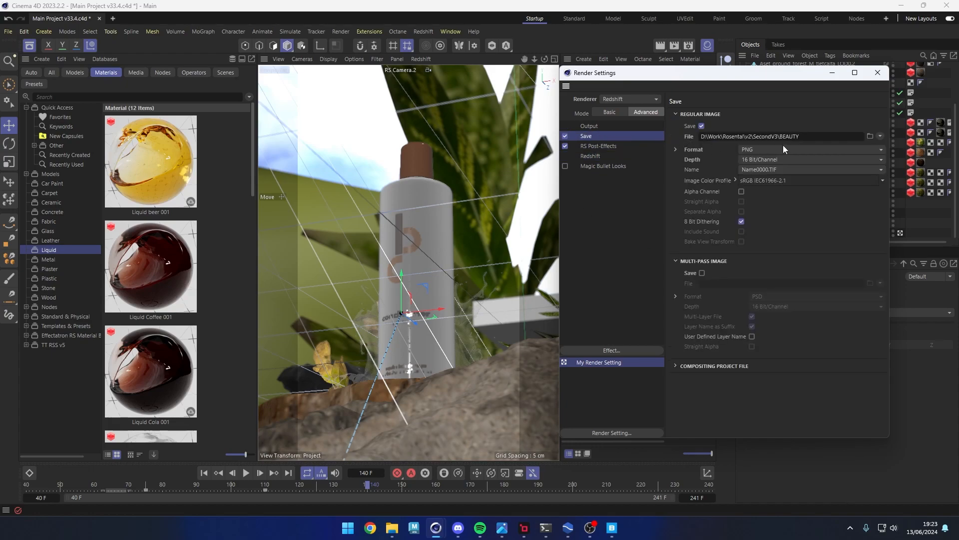
pyautogui.click(760, 147)
pyautogui.click(707, 149)
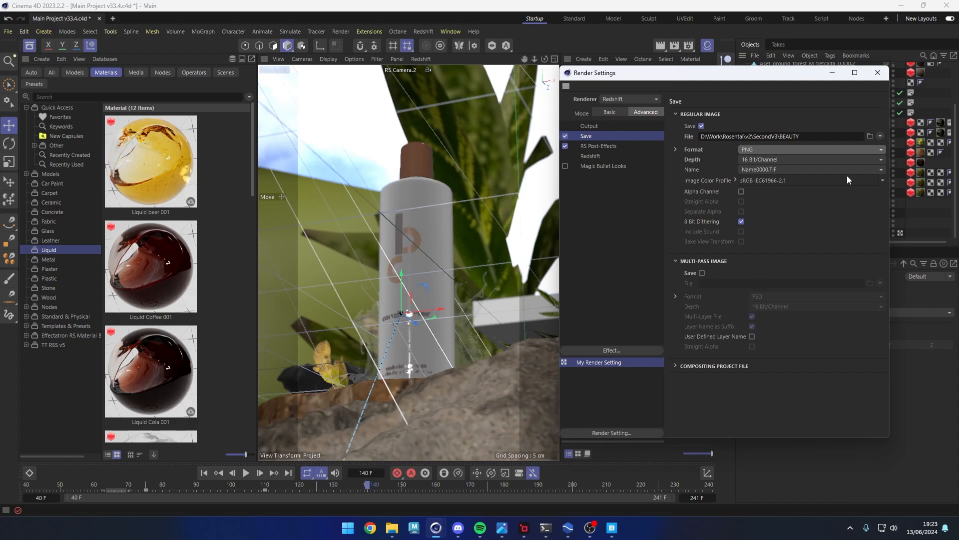
pyautogui.click(781, 159)
pyautogui.click(779, 160)
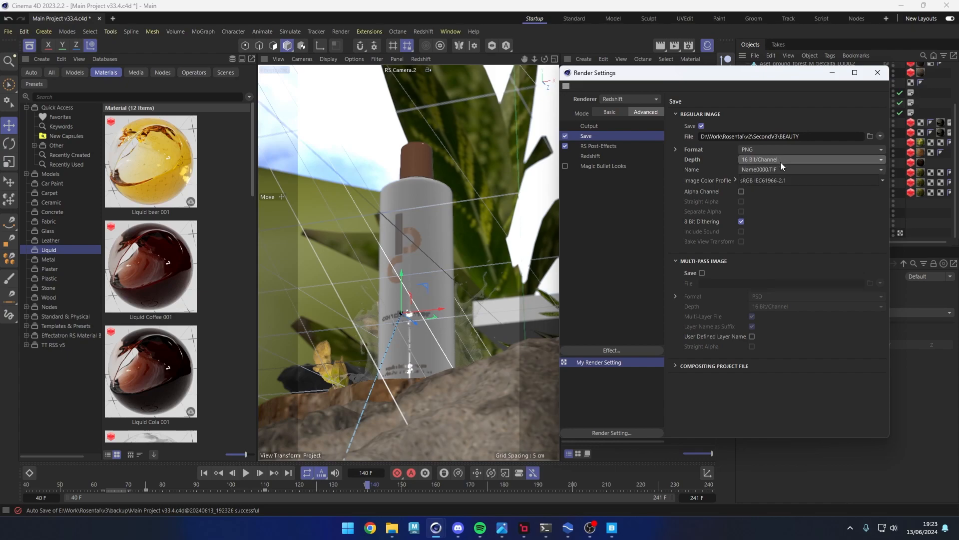
# - Try OpenEXR as the regular image format, check its bit depth option, and set the format back to PNG
pyautogui.click(769, 147)
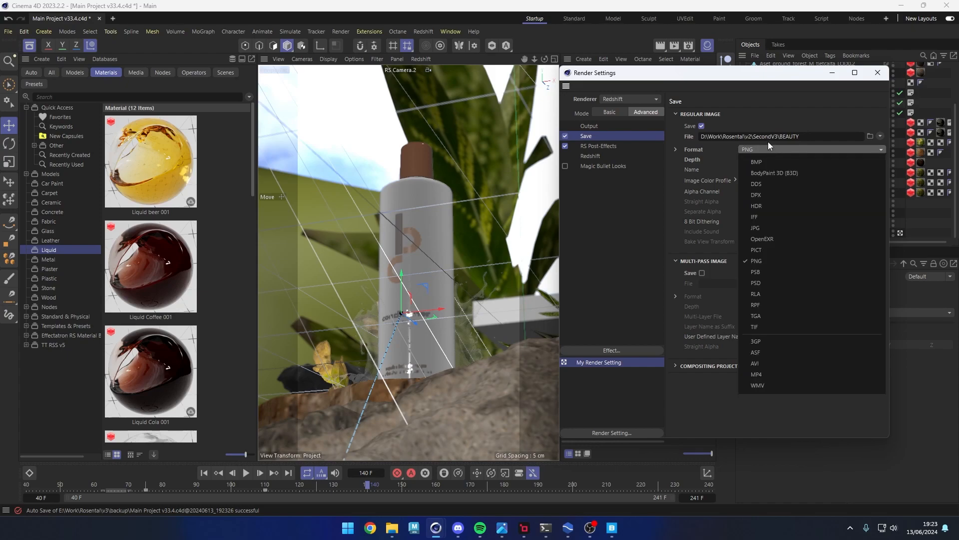
pyautogui.click(782, 239)
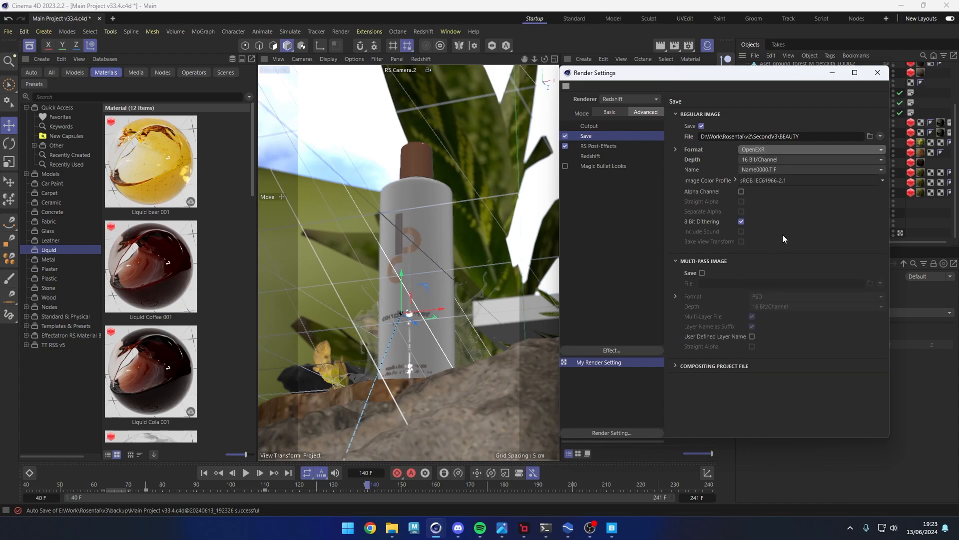
pyautogui.click(754, 160)
pyautogui.click(721, 158)
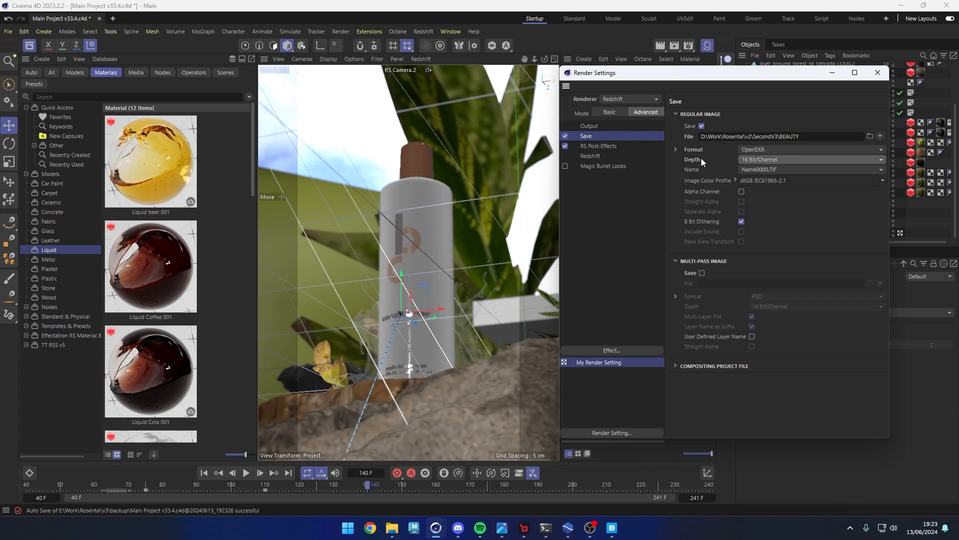
pyautogui.click(746, 149)
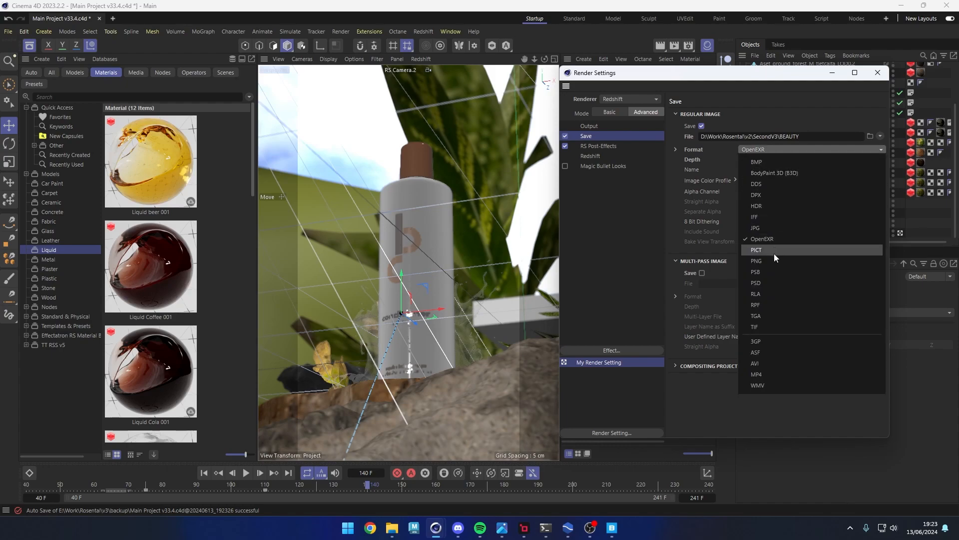
pyautogui.click(756, 261)
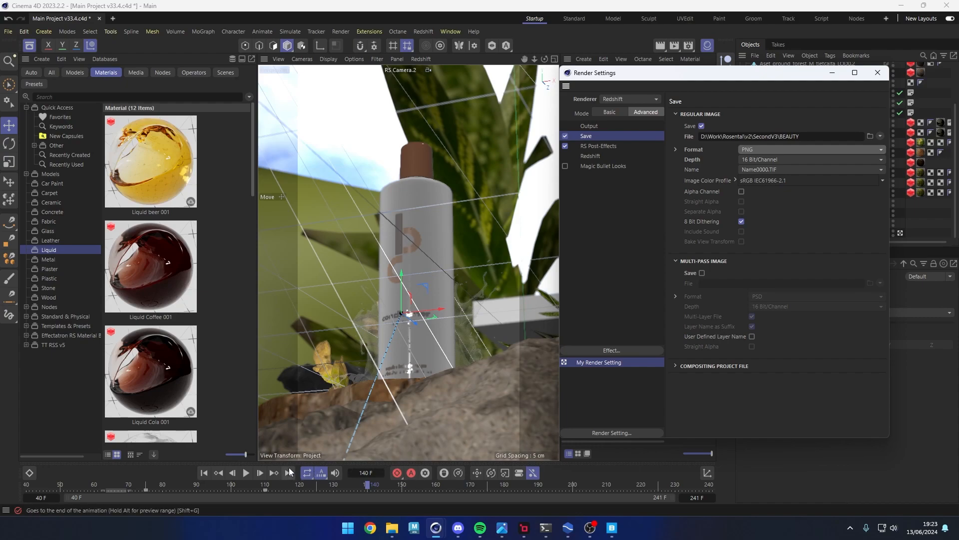
# - Close the render settings and collapse the expanded group in the object hierarchy
pyautogui.click(515, 313)
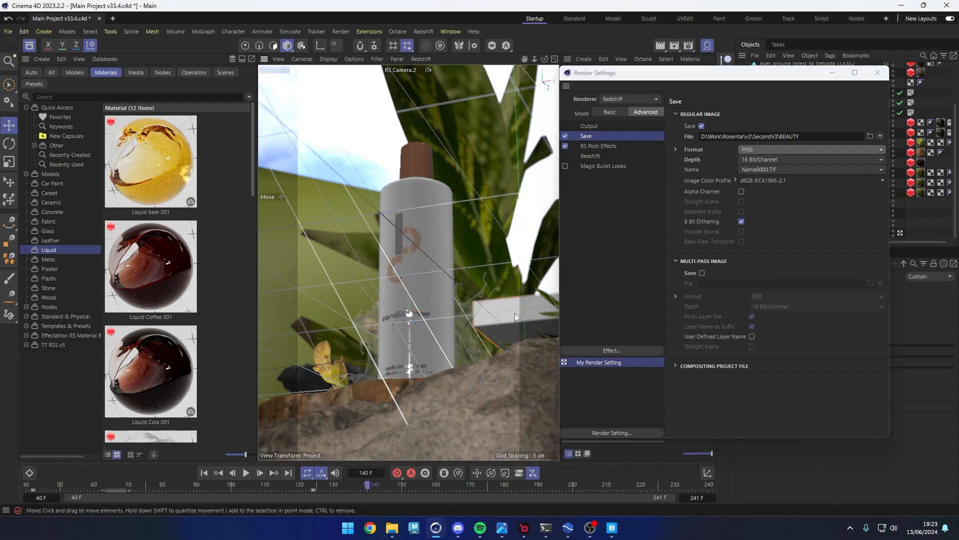
pyautogui.click(877, 72)
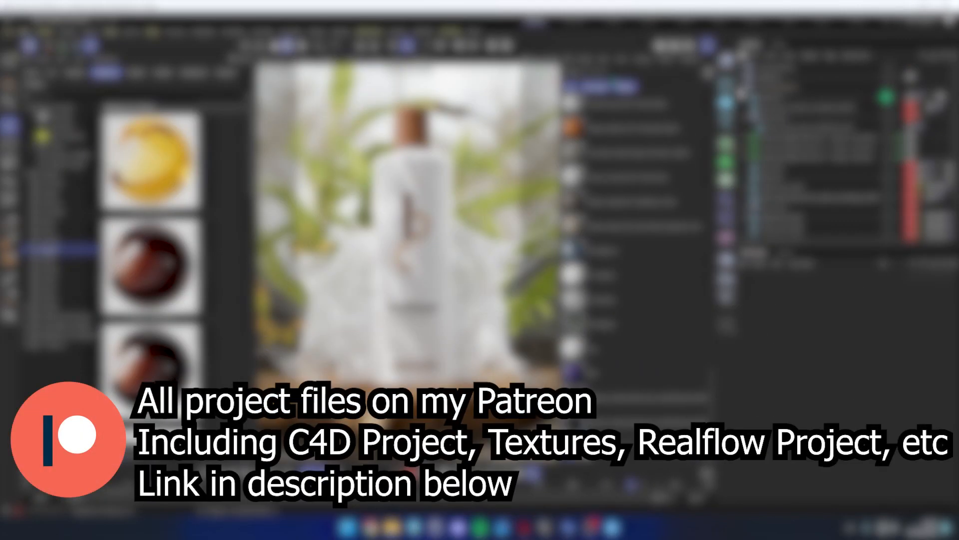
pyautogui.click(741, 96)
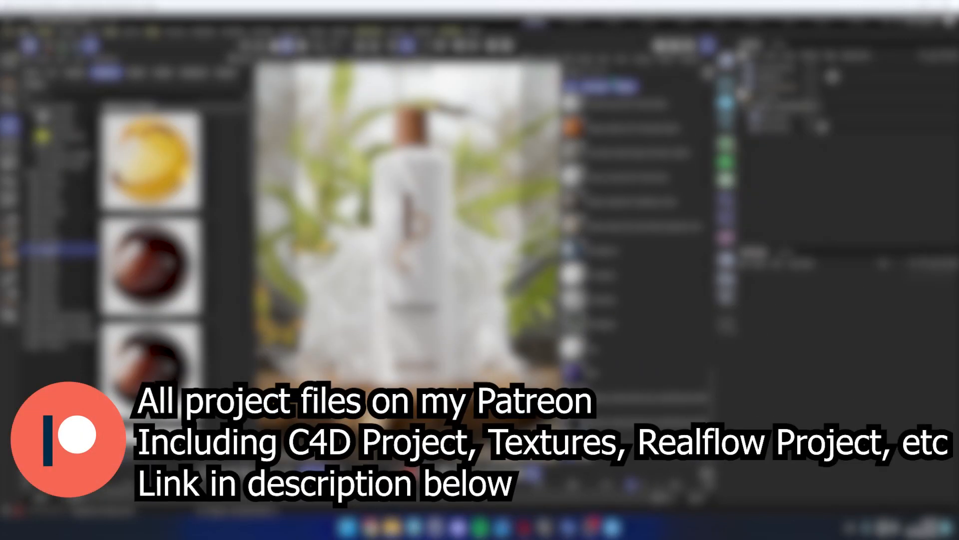